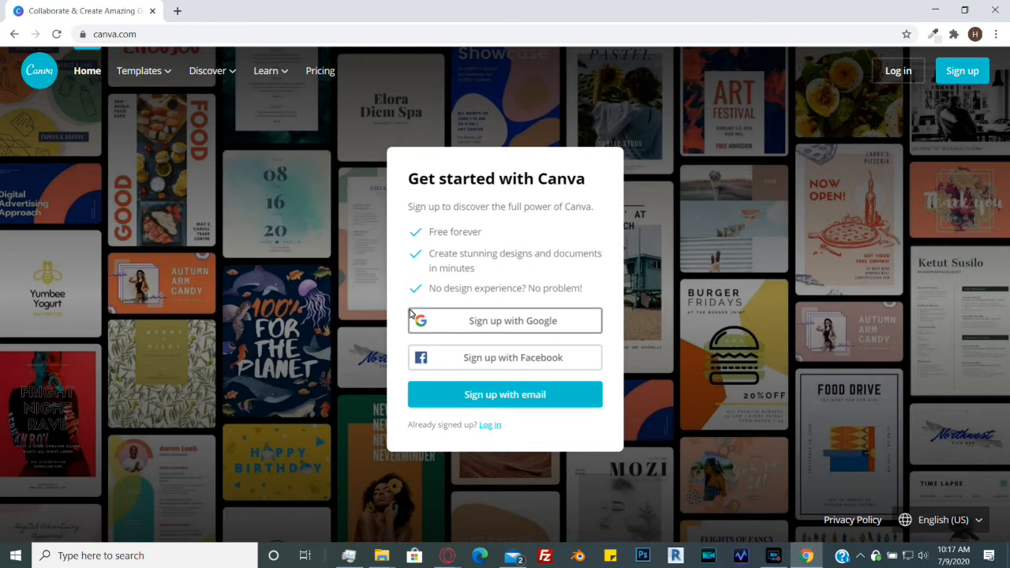
Step: Log in to the existing Canva account through Google with the listed Google account
{"action": "left_click", "coordinate": [488, 425]}
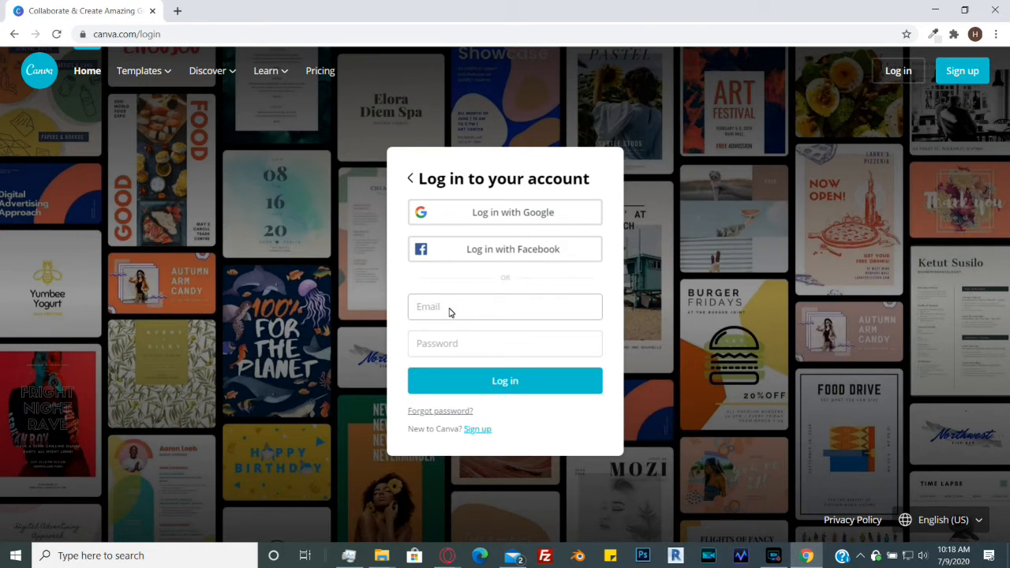
{"action": "left_click", "coordinate": [529, 224]}
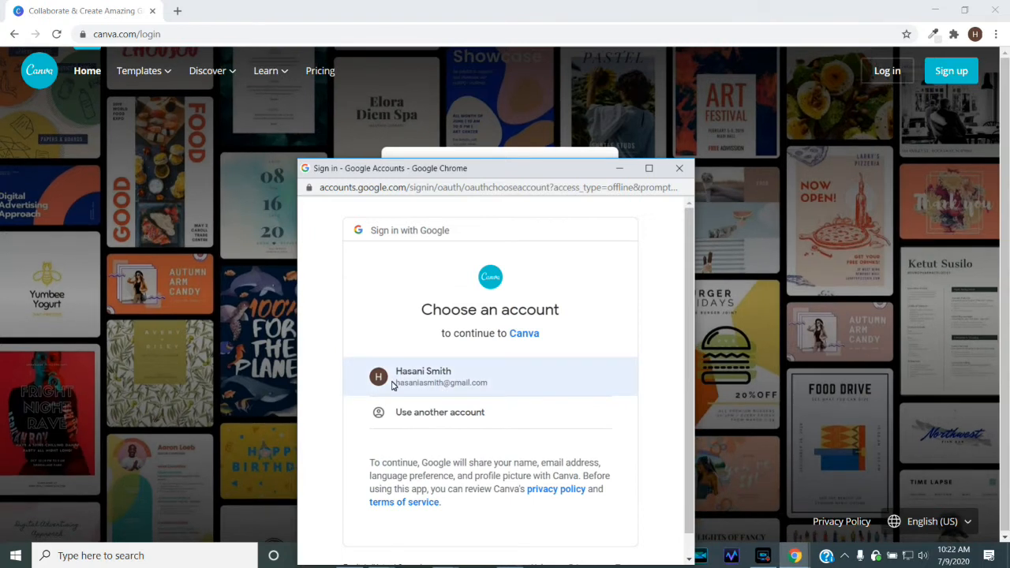
{"action": "left_click", "coordinate": [392, 384]}
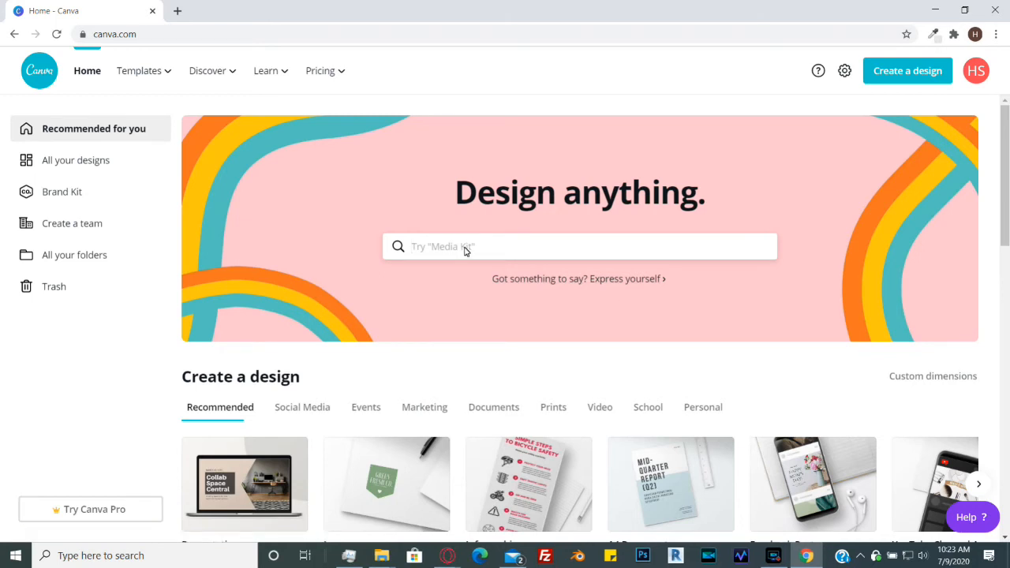
Step: Look up design suggestions for "wordpress" and clear the search term
{"action": "type", "text": "wordpress"}
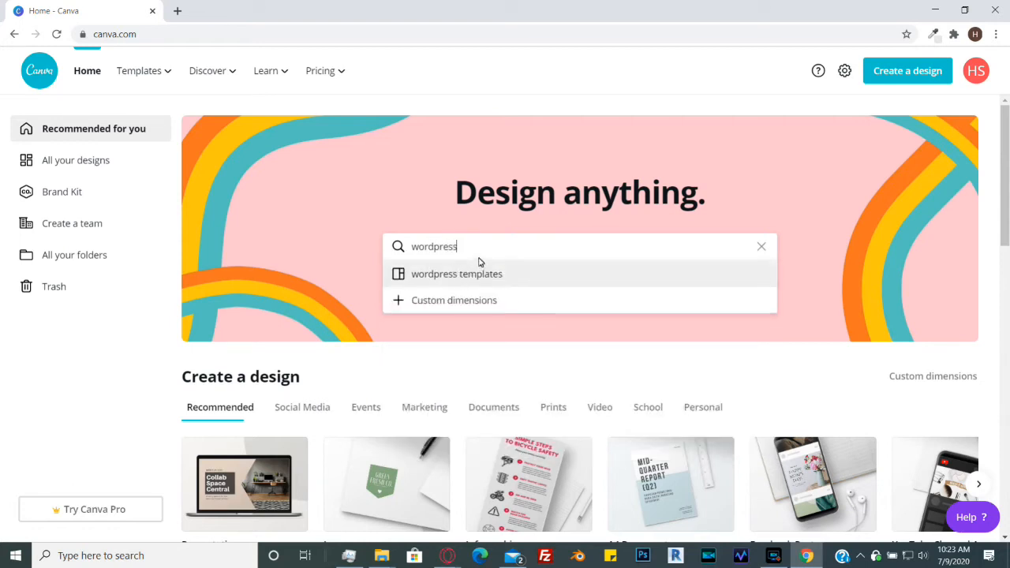
{"action": "key", "text": "BackSpace"}
{"action": "key", "text": "BackSpace"}
{"action": "key", "text": "BackSpace"}
{"action": "key", "text": "BackSpace"}
{"action": "key", "text": "BackSpace"}
{"action": "key", "text": "BackSpace"}
{"action": "key", "text": "BackSpace"}
{"action": "key", "text": "BackSpace"}
{"action": "key", "text": "BackSpace"}
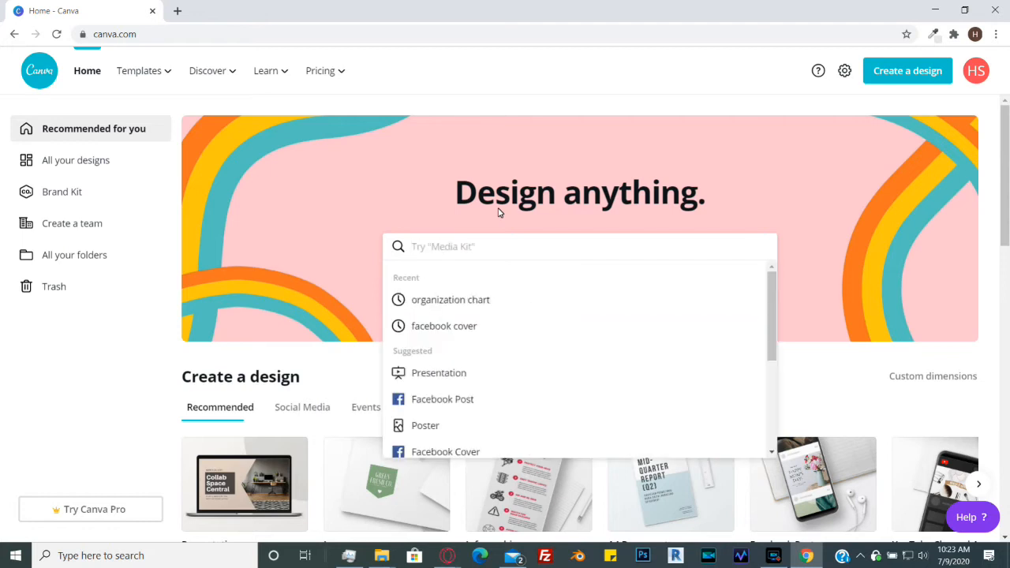
Step: Look up design suggestions for "flyers" and clear the search term
{"action": "type", "text": "flyers"}
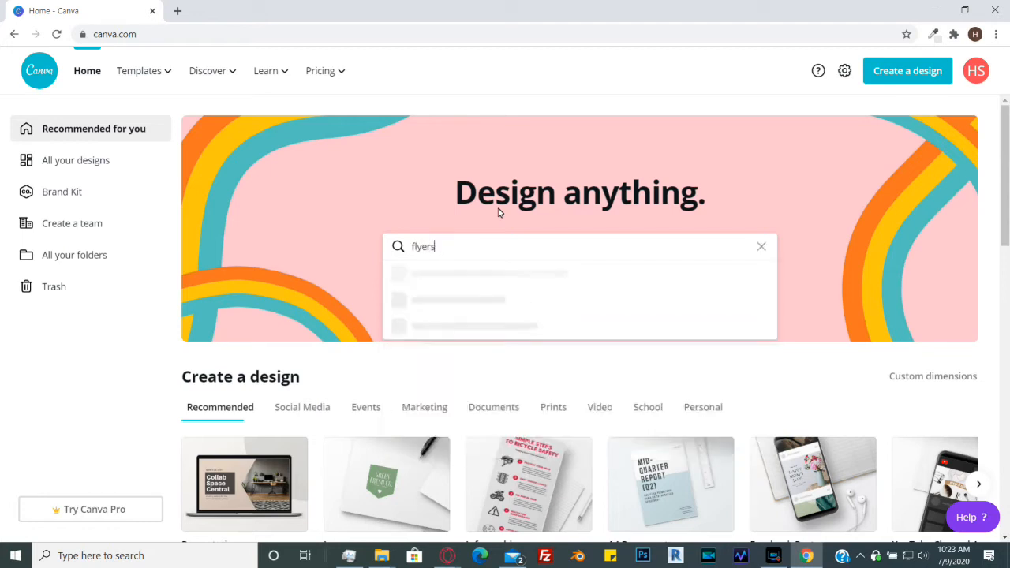
{"action": "key", "text": "BackSpace"}
{"action": "key", "text": "BackSpace"}
{"action": "key", "text": "BackSpace"}
{"action": "key", "text": "BackSpace"}
{"action": "key", "text": "BackSpace"}
{"action": "key", "text": "BackSpace"}
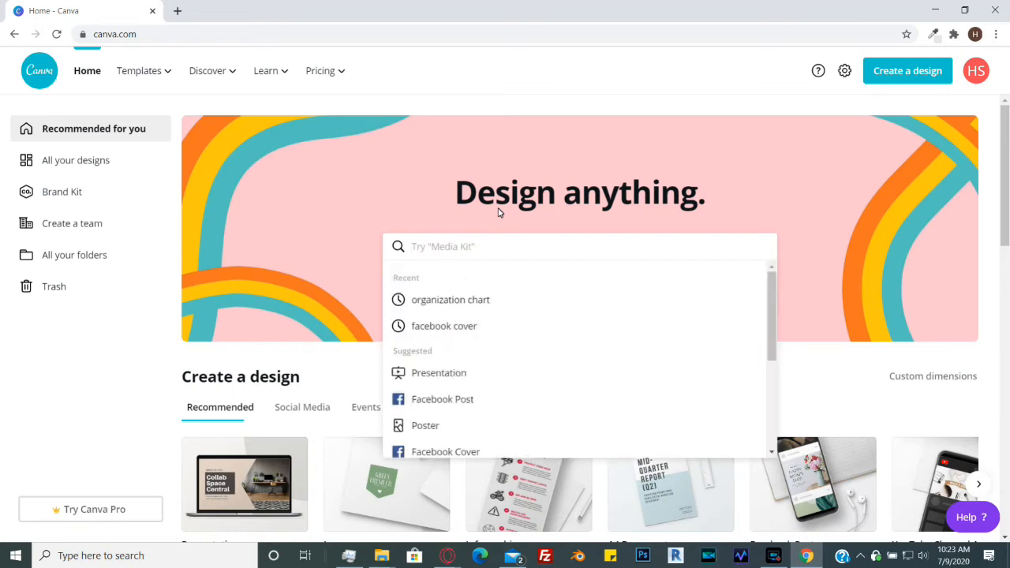
Step: Look up design types matching "face" and clear the search term
{"action": "type", "text": "face"}
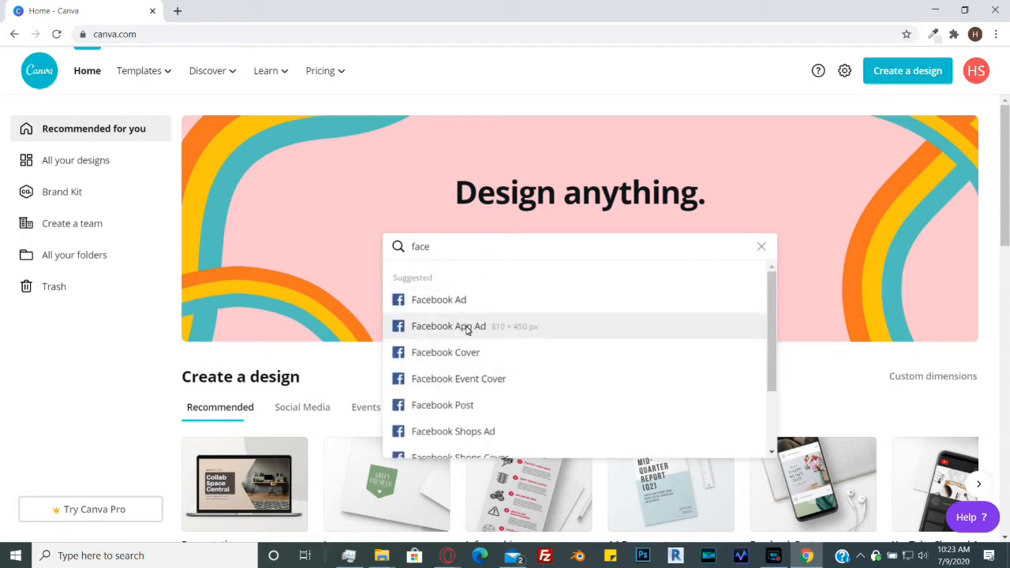
{"action": "left_click", "coordinate": [326, 230]}
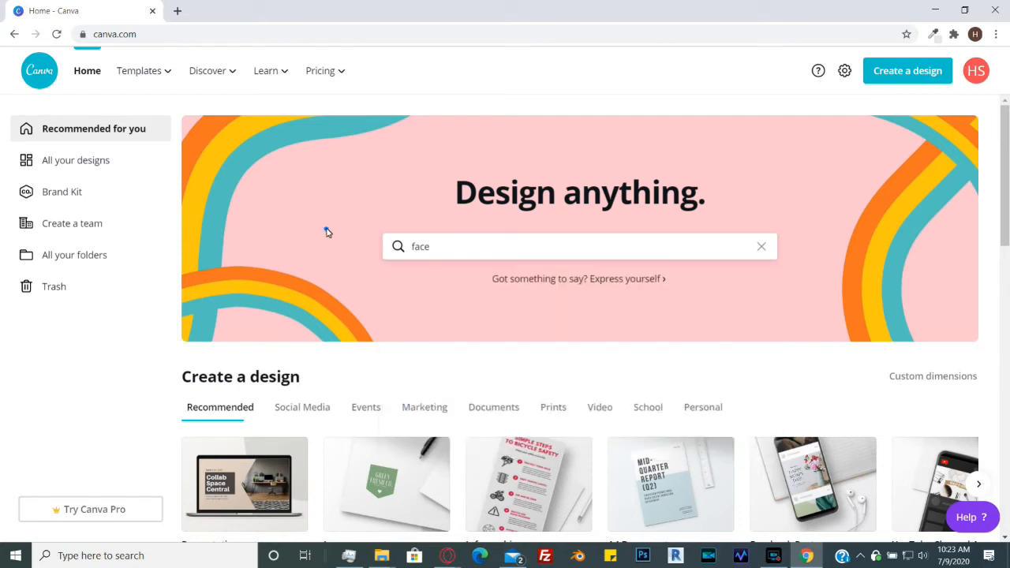
{"action": "left_click_drag", "start_coordinate": [455, 252], "coordinate": [284, 266]}
{"action": "key", "text": "BackSpace"}
{"action": "left_click", "coordinate": [312, 216]}
Step: View the design types offered in the Social Media and Events categories
{"action": "scroll", "coordinate": [312, 239], "scroll_direction": "down", "scroll_amount": 3}
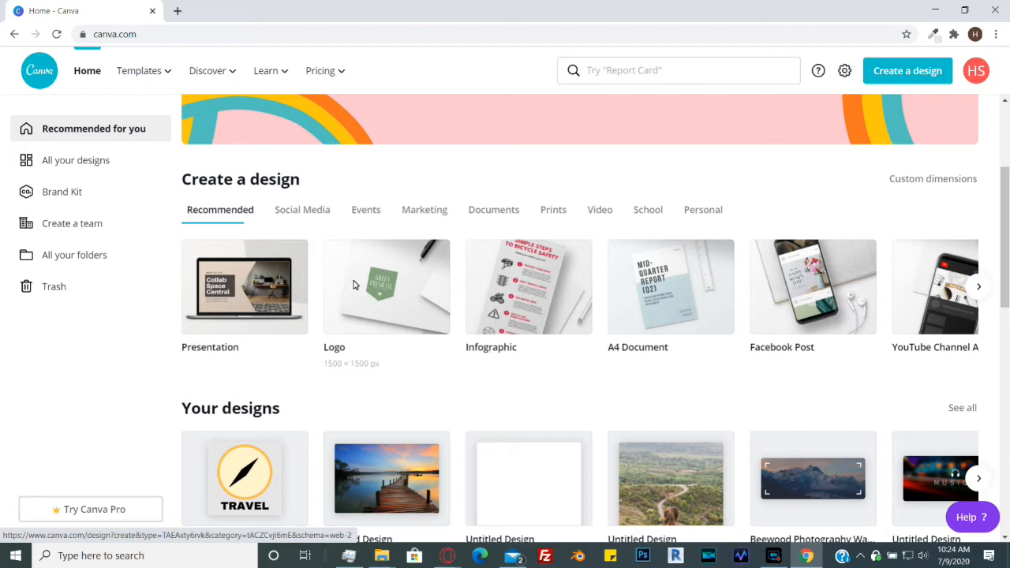
{"action": "left_click", "coordinate": [314, 215]}
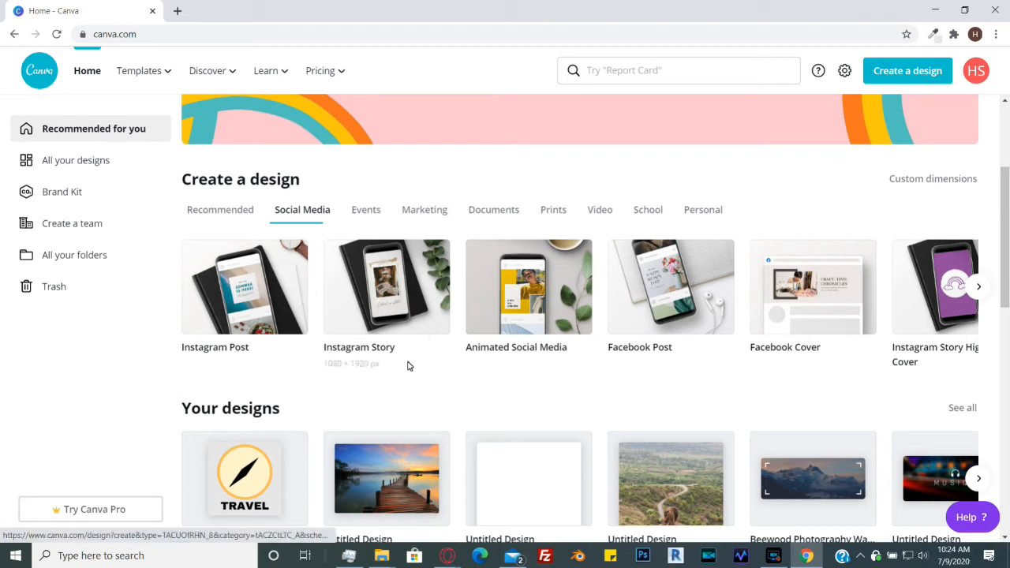
{"action": "left_click", "coordinate": [365, 211]}
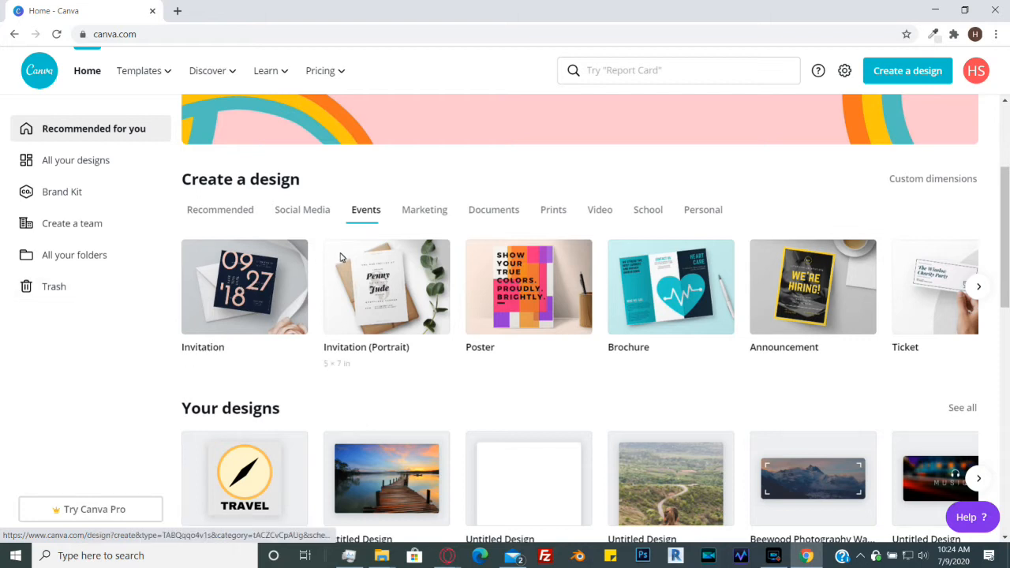
Step: Look through the existing designs and the template sections on the home page, from Instagram Posts down to Instagram Stories
{"action": "scroll", "coordinate": [334, 237], "scroll_direction": "down", "scroll_amount": 5}
{"action": "scroll", "coordinate": [334, 238], "scroll_direction": "up", "scroll_amount": 3}
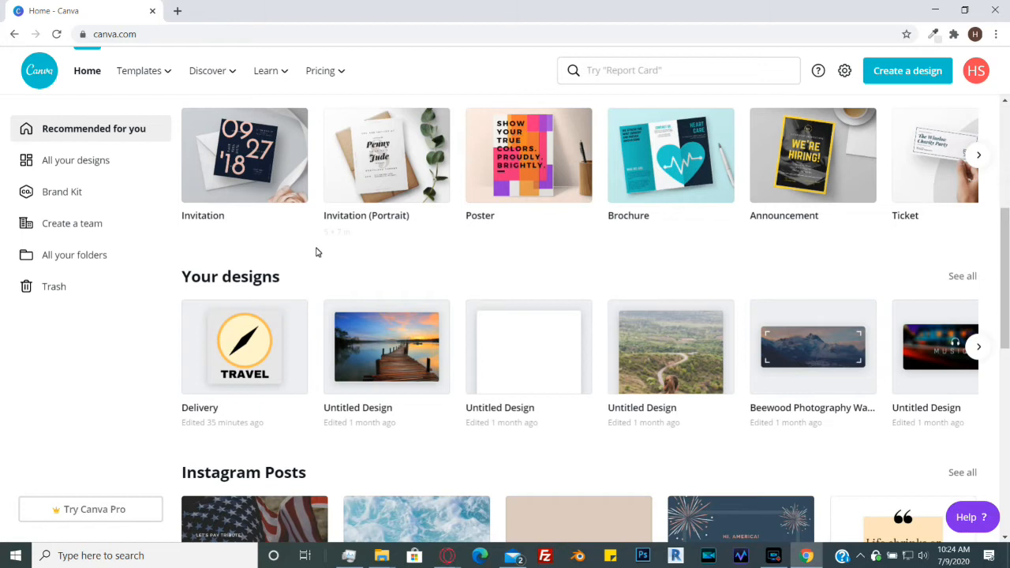
{"action": "scroll", "coordinate": [316, 252], "scroll_direction": "down", "scroll_amount": 3}
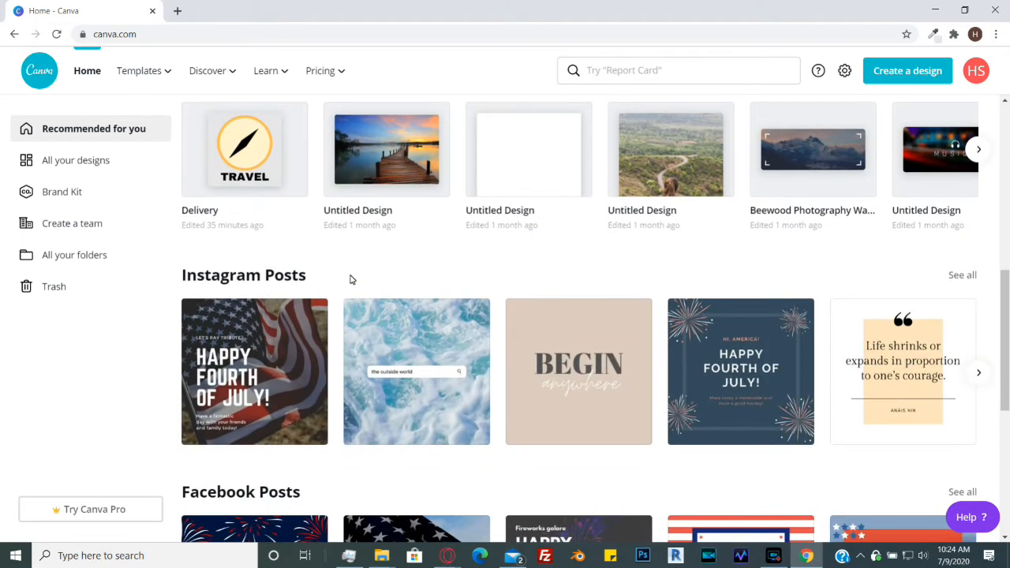
{"action": "scroll", "coordinate": [271, 302], "scroll_direction": "down", "scroll_amount": 10}
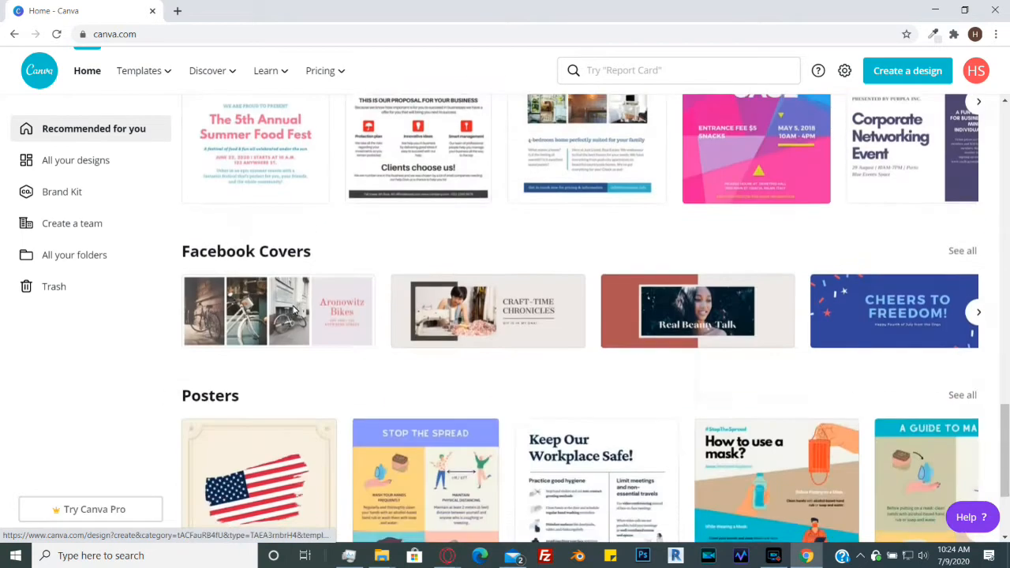
{"action": "scroll", "coordinate": [293, 310], "scroll_direction": "down", "scroll_amount": 10}
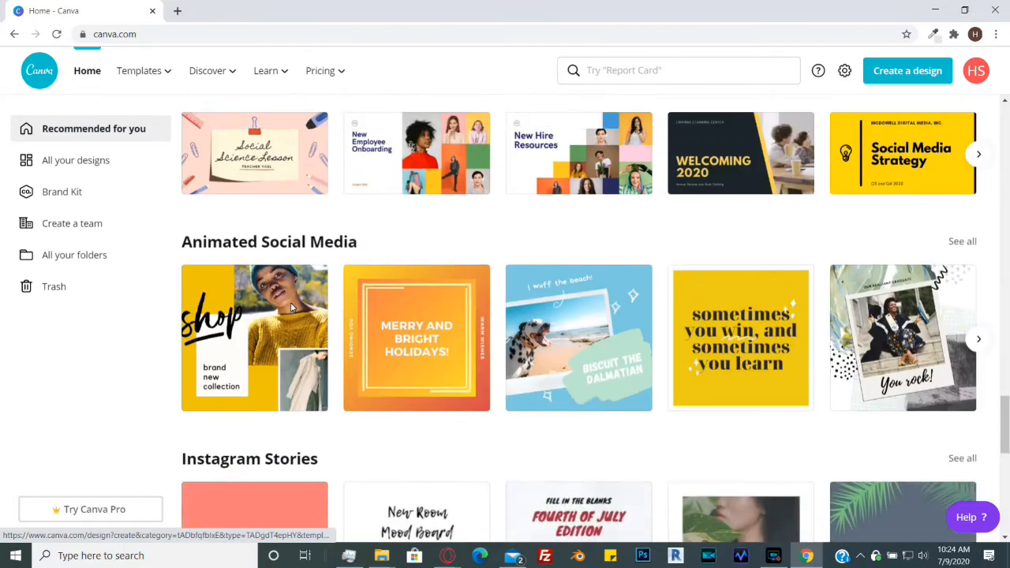
{"action": "scroll", "coordinate": [291, 308], "scroll_direction": "down", "scroll_amount": 4}
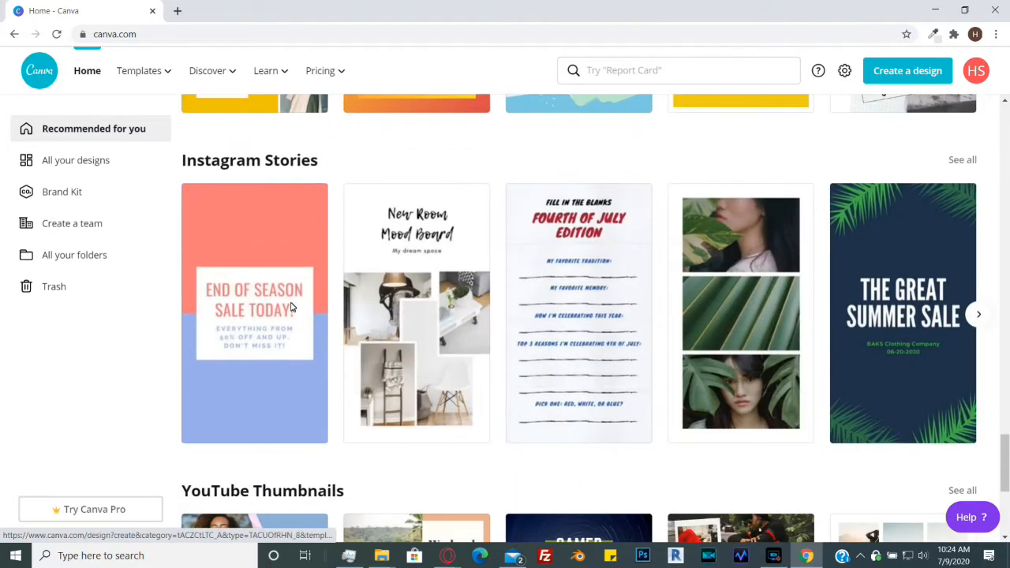
{"action": "scroll", "coordinate": [290, 307], "scroll_direction": "up", "scroll_amount": 7}
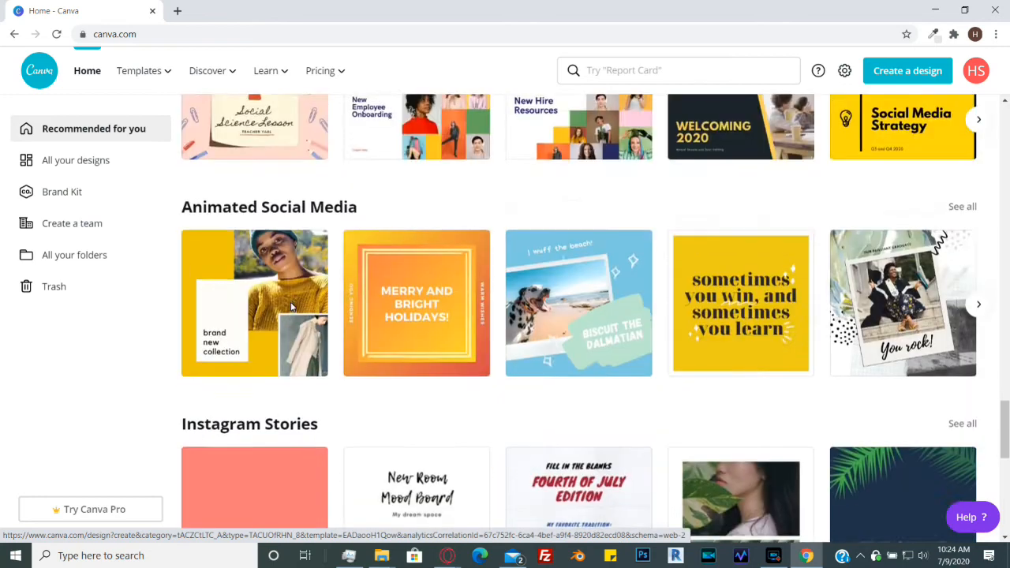
{"action": "scroll", "coordinate": [290, 306], "scroll_direction": "up", "scroll_amount": 13}
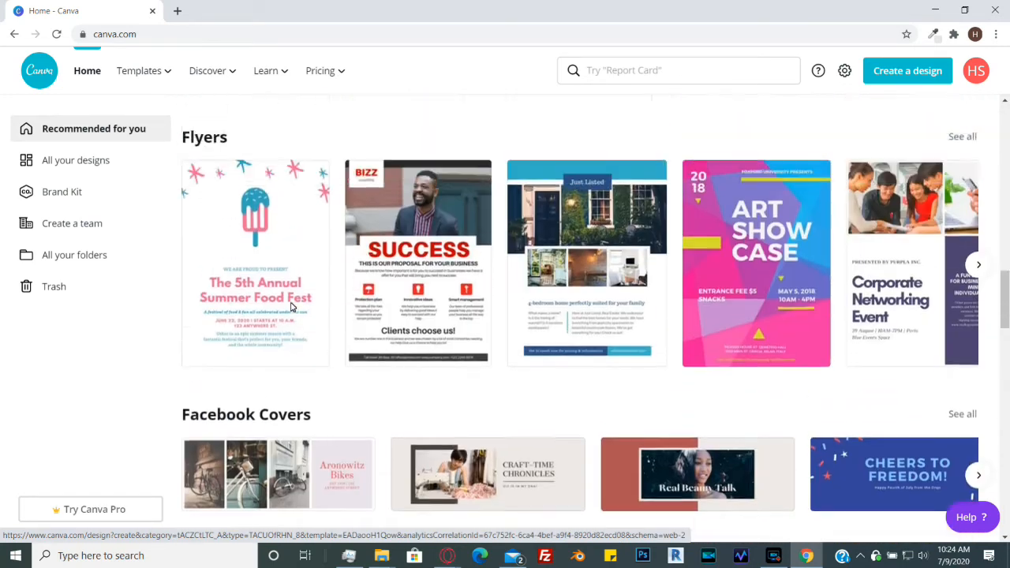
{"action": "scroll", "coordinate": [290, 307], "scroll_direction": "up", "scroll_amount": 12}
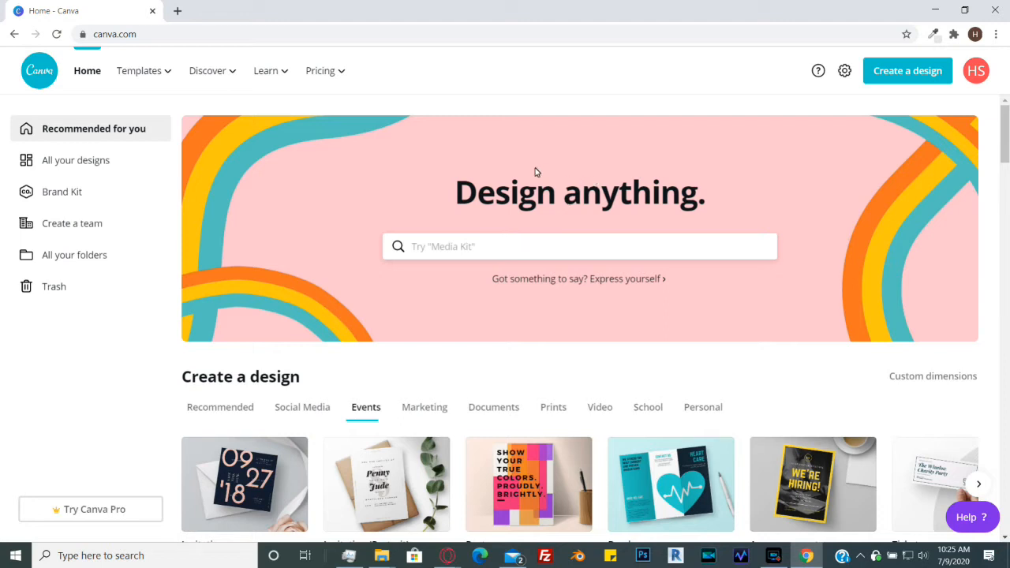
{"action": "left_click", "coordinate": [494, 249]}
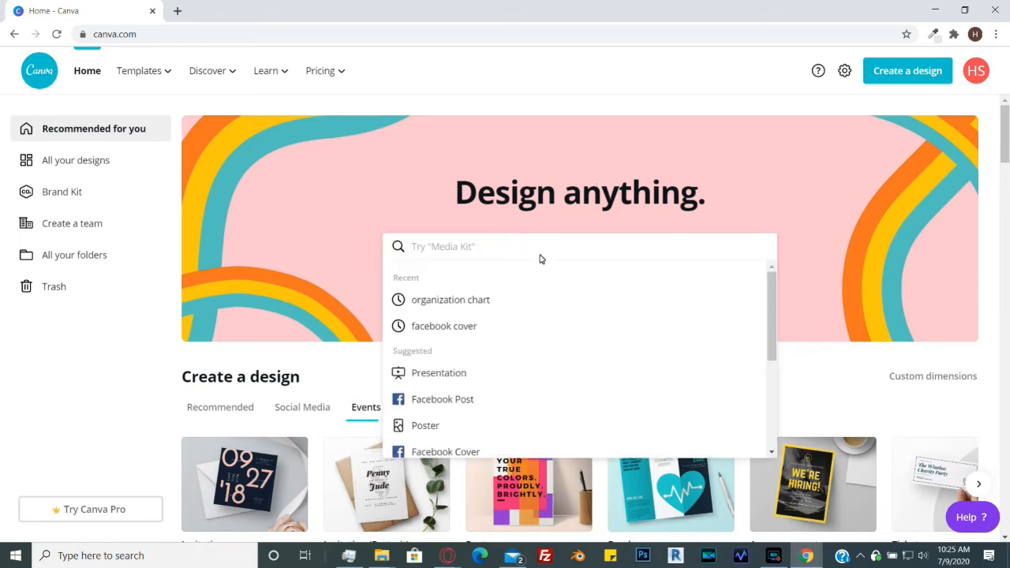
{"action": "left_click", "coordinate": [735, 190]}
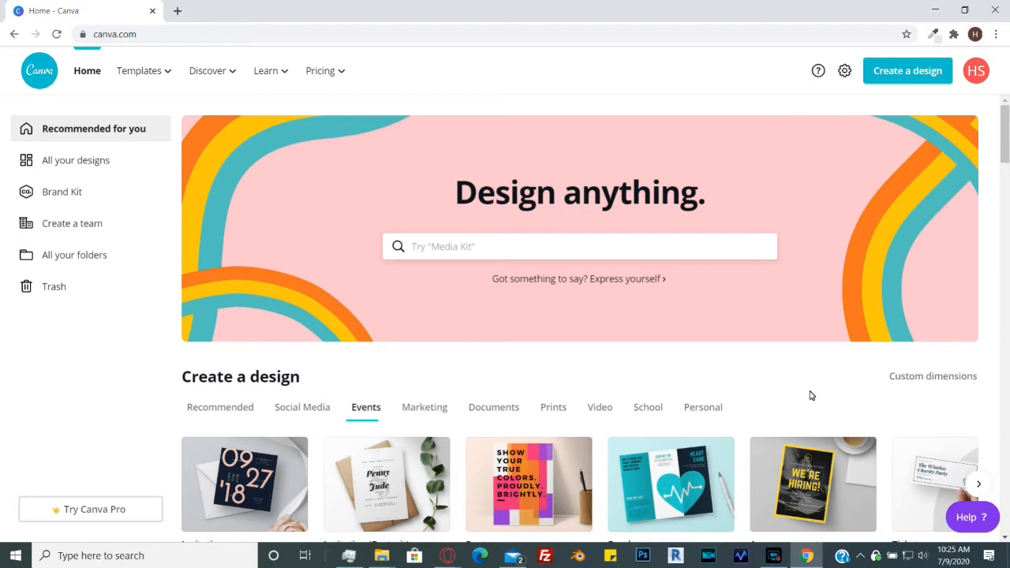
{"action": "left_click", "coordinate": [903, 384]}
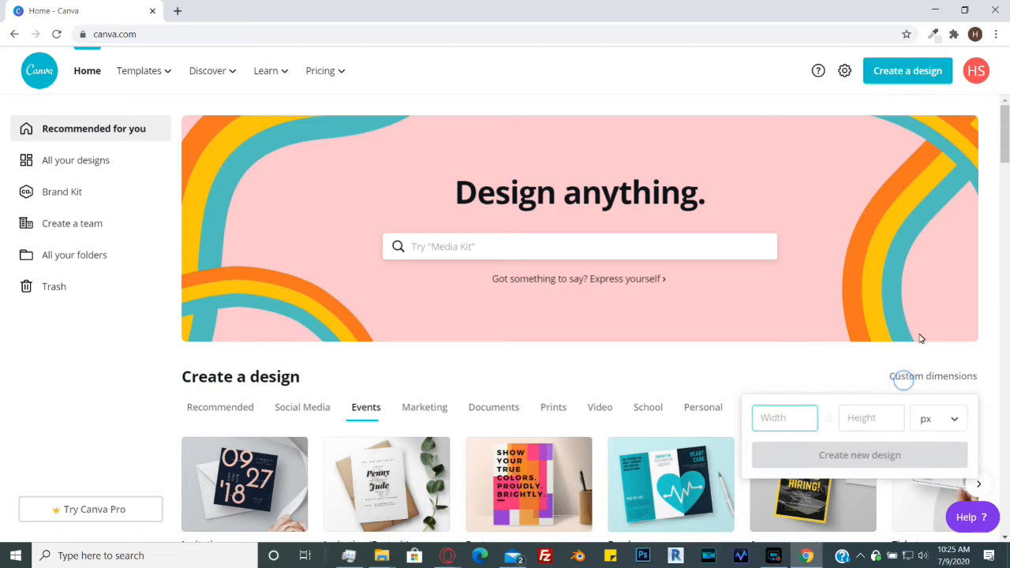
{"action": "left_click", "coordinate": [796, 371]}
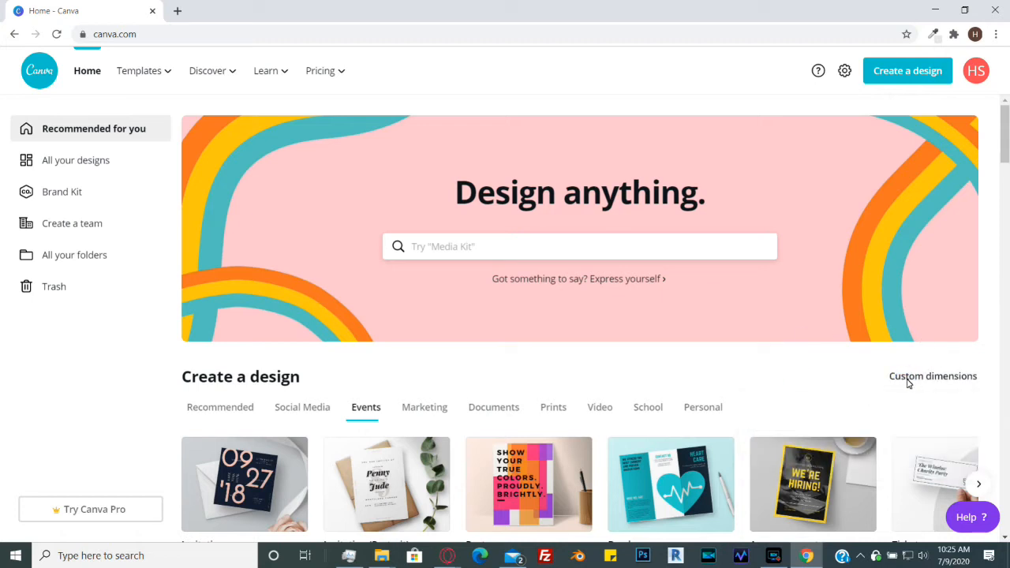
Step: Create a new design with custom dimensions of 400 × 400 px
{"action": "scroll", "coordinate": [511, 222], "scroll_direction": "down", "scroll_amount": 2}
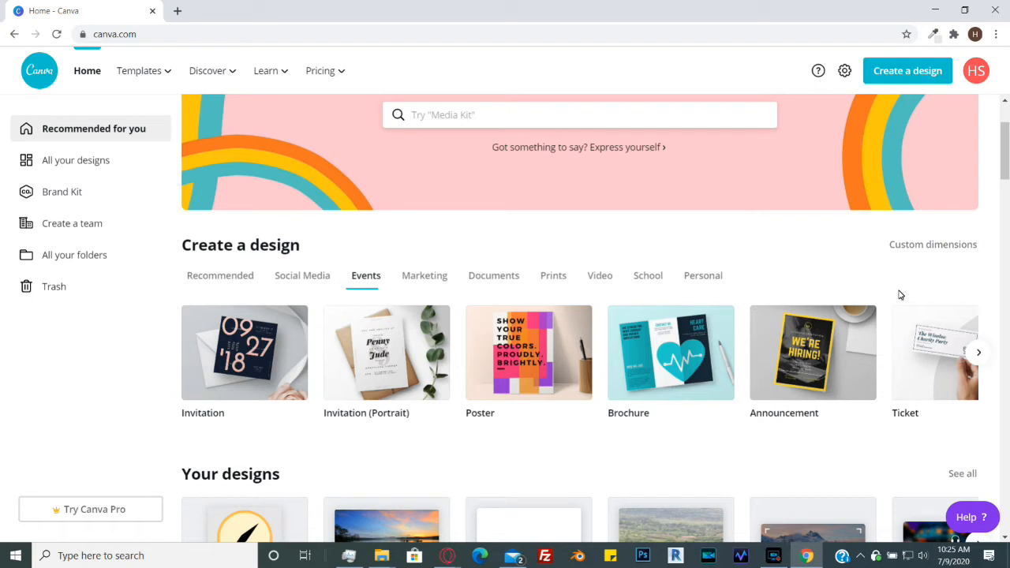
{"action": "left_click", "coordinate": [918, 246]}
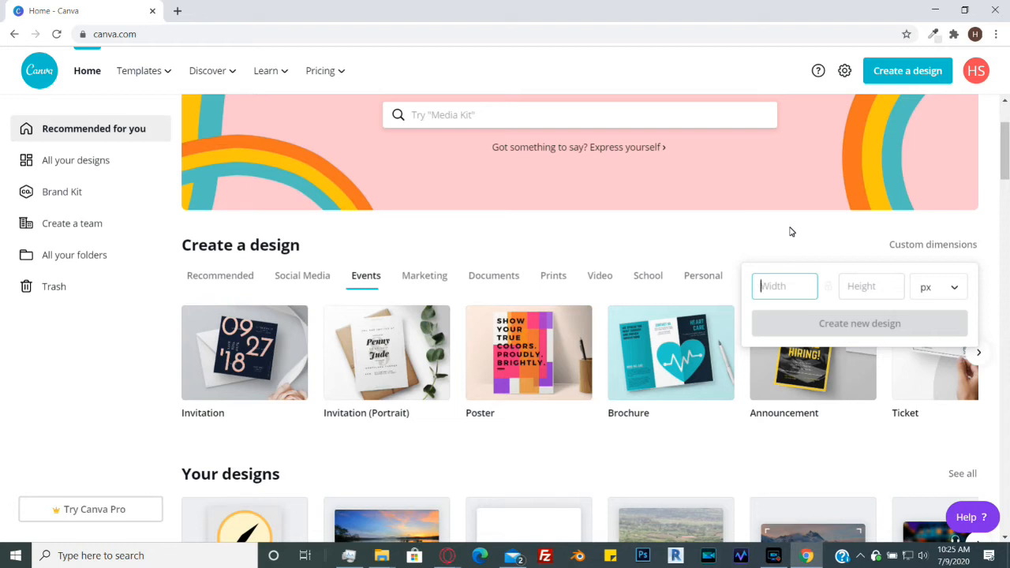
{"action": "type", "text": "400"}
{"action": "left_click", "coordinate": [867, 292]}
{"action": "type", "text": "400"}
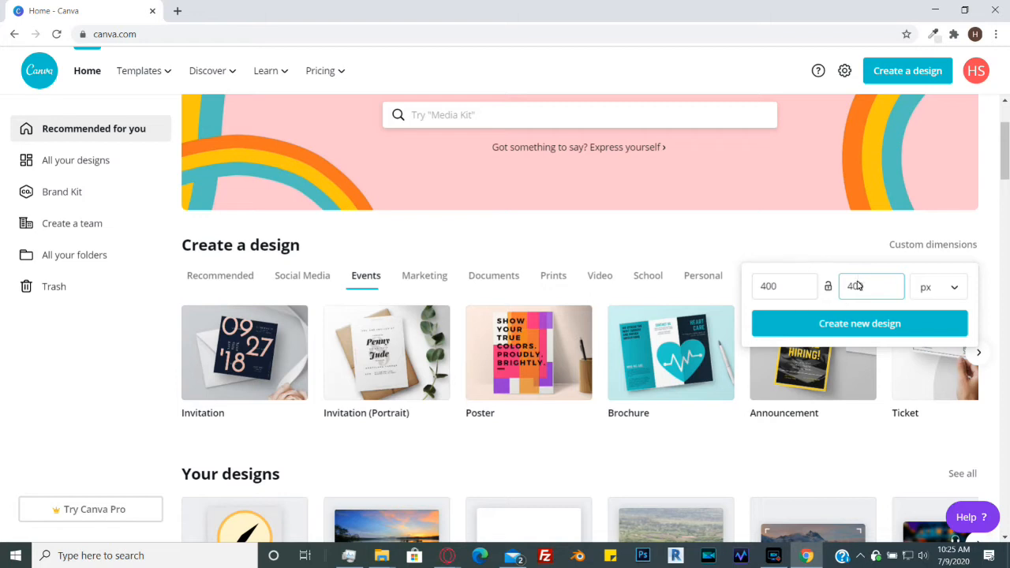
{"action": "left_click", "coordinate": [943, 293]}
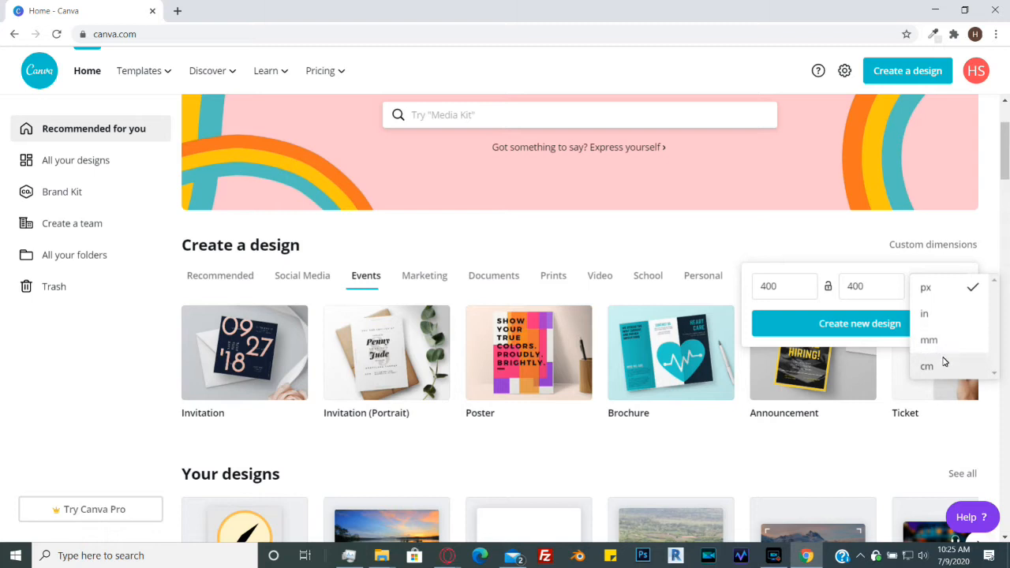
{"action": "left_click", "coordinate": [895, 274]}
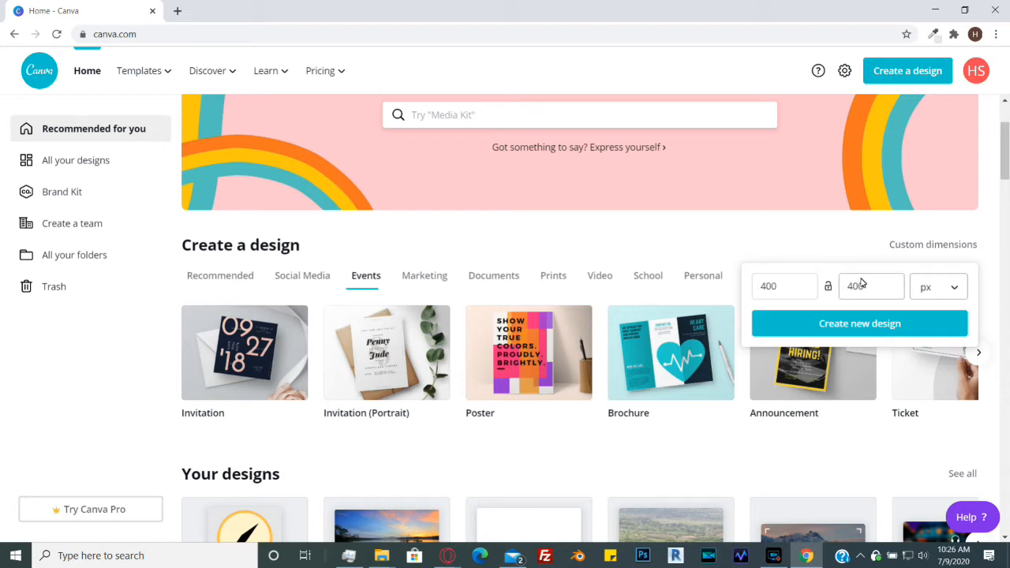
{"action": "left_click", "coordinate": [872, 323]}
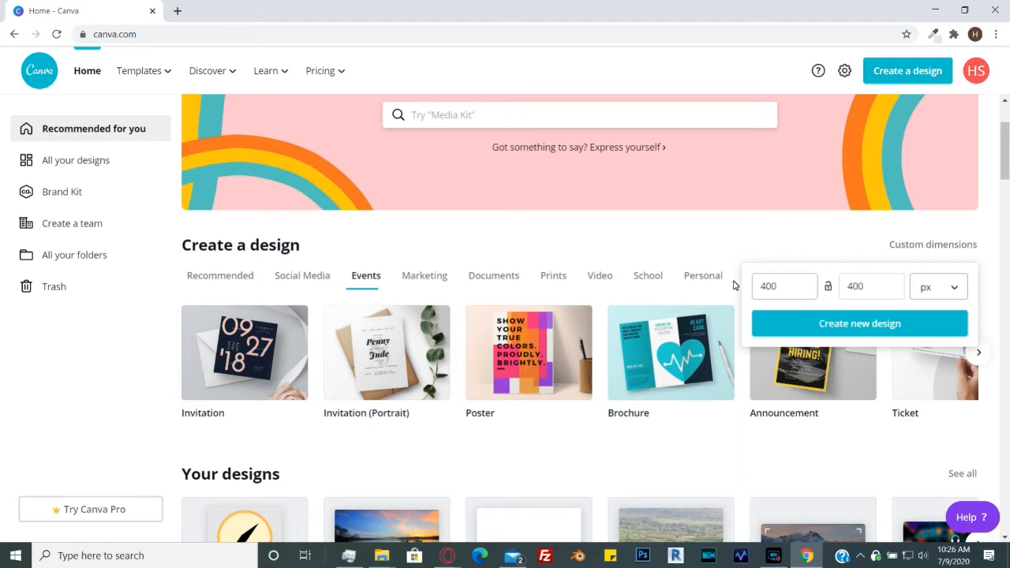
{"action": "left_click", "coordinate": [863, 325]}
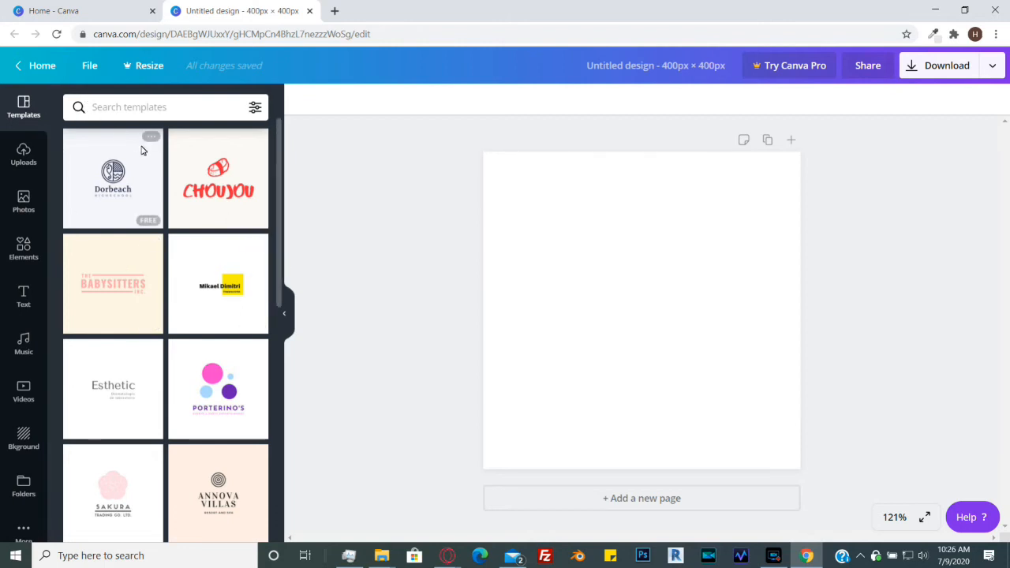
Step: Apply the Dorbeach Highschool logo template to the blank page and delete its circular seahorse emblem
{"action": "left_click", "coordinate": [110, 197]}
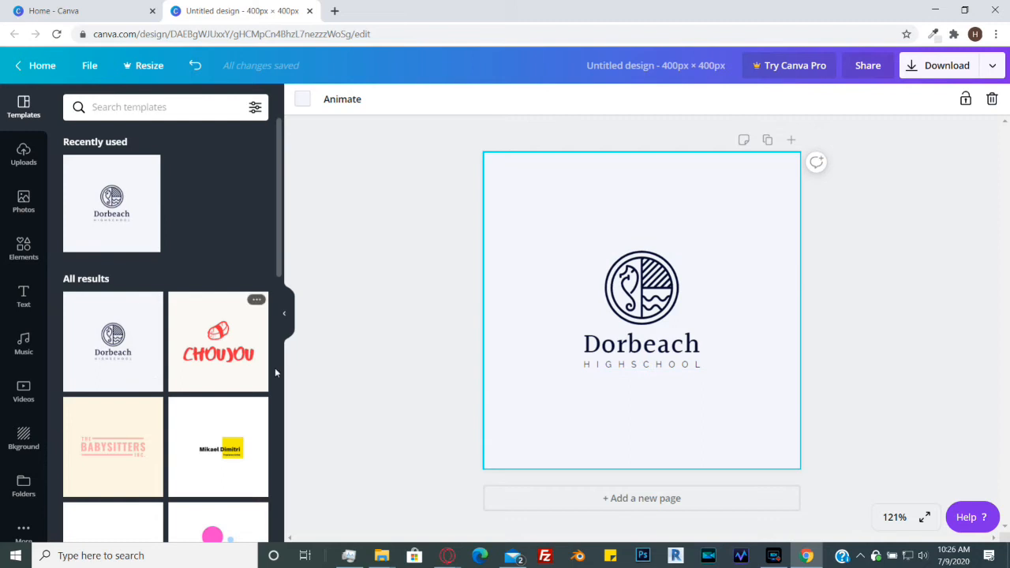
{"action": "left_click", "coordinate": [640, 293]}
{"action": "left_click", "coordinate": [653, 353]}
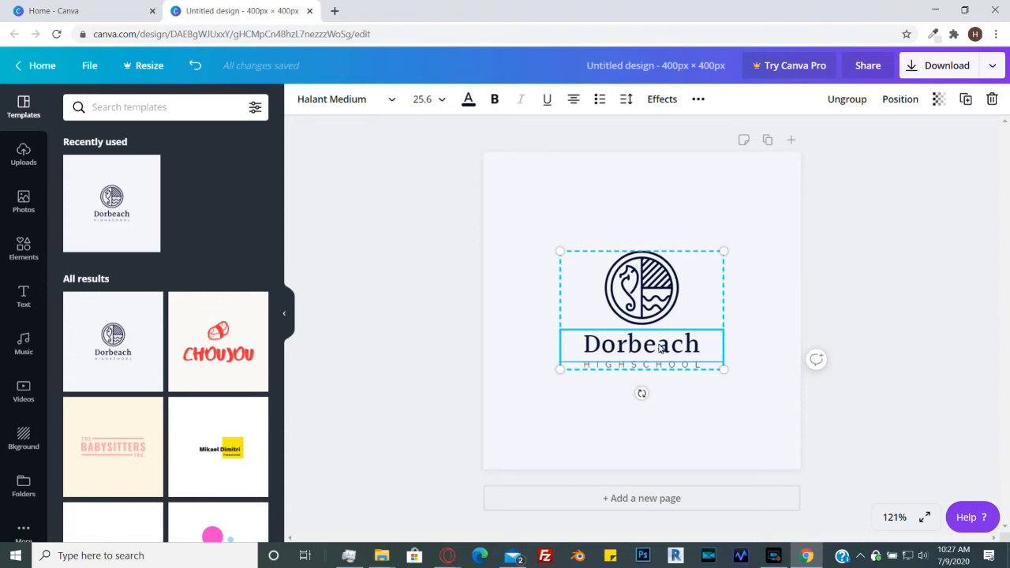
{"action": "left_click", "coordinate": [635, 296]}
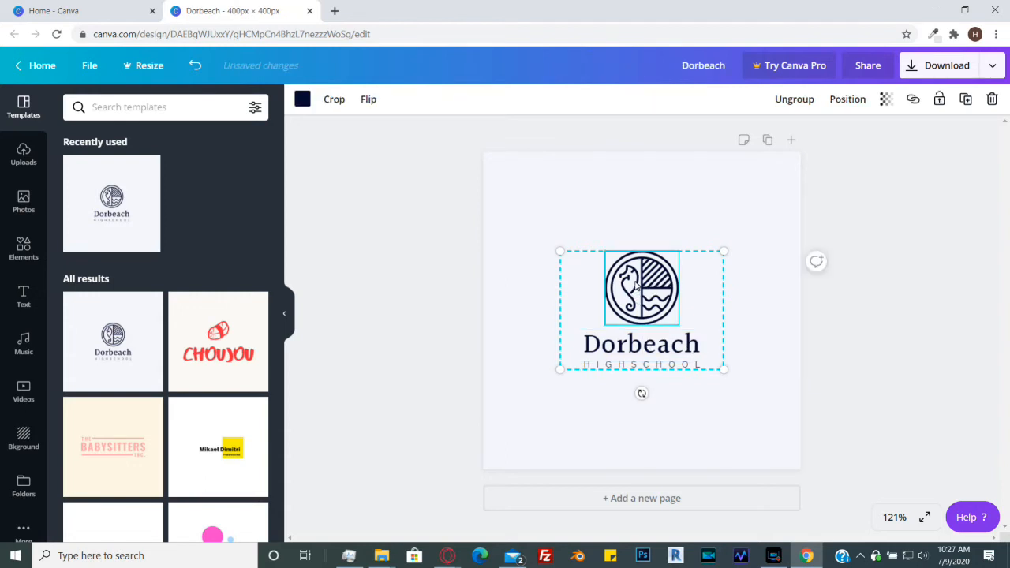
{"action": "key", "text": "Delete"}
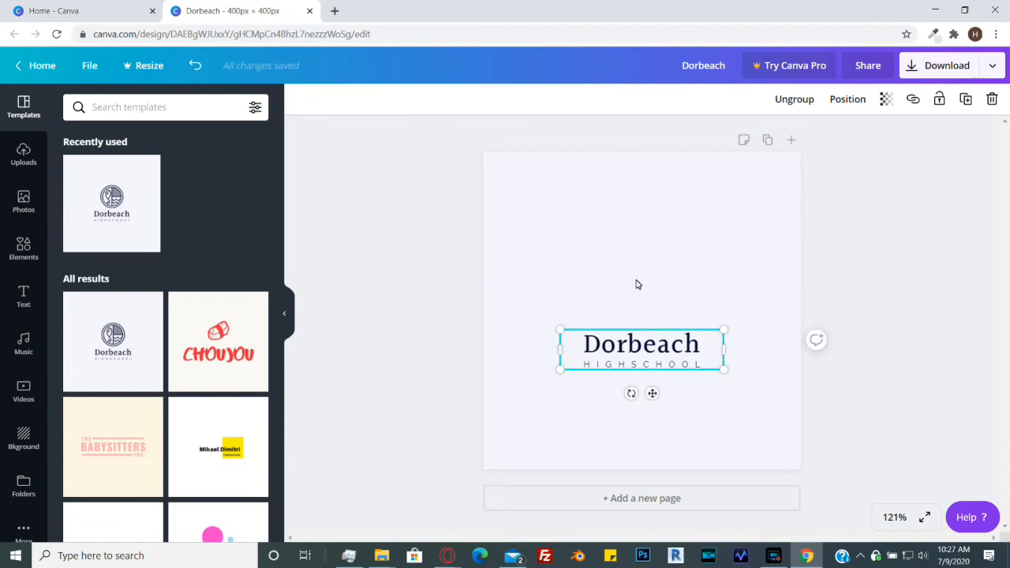
Step: Restore the deleted seahorse emblem and change the logo's name text from Dorbeach to Seahorse
{"action": "key", "text": "ctrl+z"}
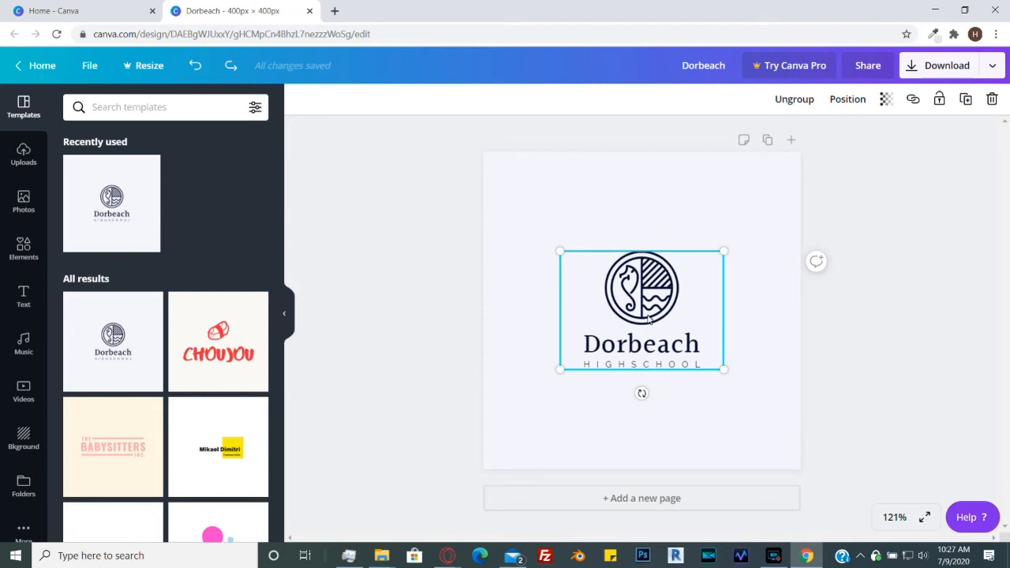
{"action": "left_click", "coordinate": [633, 353]}
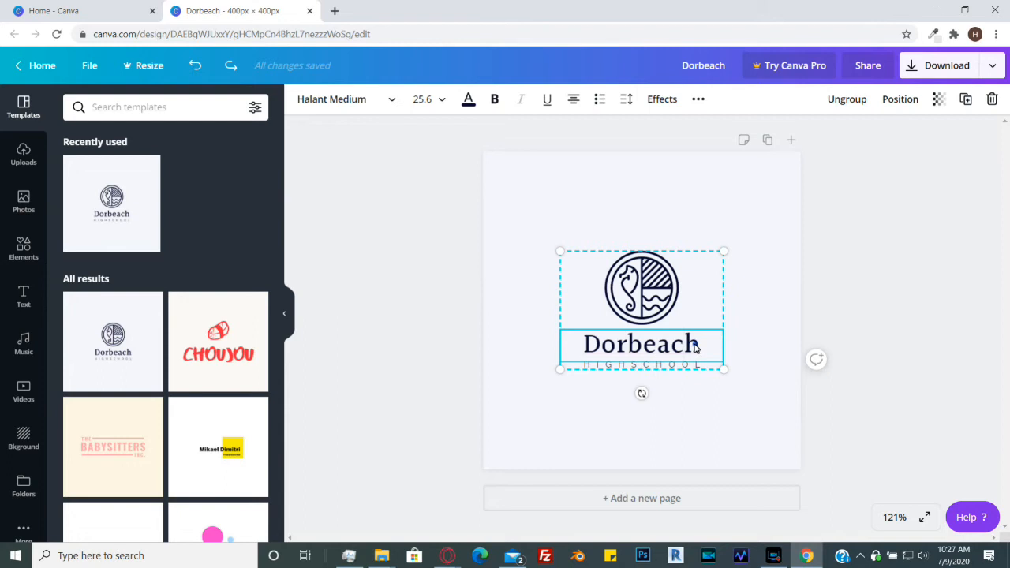
{"action": "key", "text": "BackSpace"}
{"action": "key", "text": "BackSpace"}
{"action": "key", "text": "BackSpace"}
{"action": "key", "text": "BackSpace"}
{"action": "key", "text": "BackSpace"}
{"action": "key", "text": "BackSpace"}
{"action": "key", "text": "BackSpace"}
{"action": "key", "text": "BackSpace"}
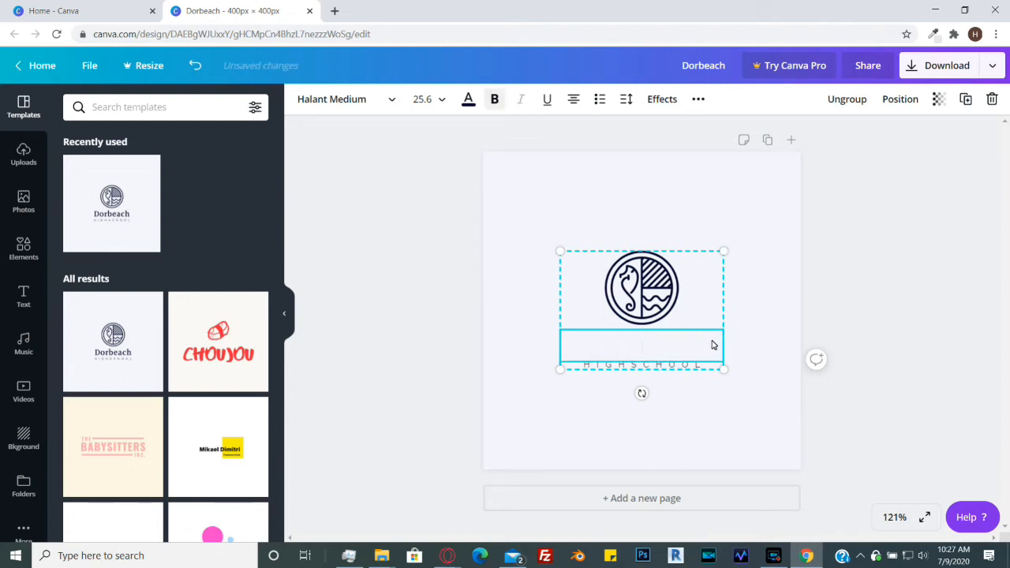
{"action": "type", "text": "Seahorse"}
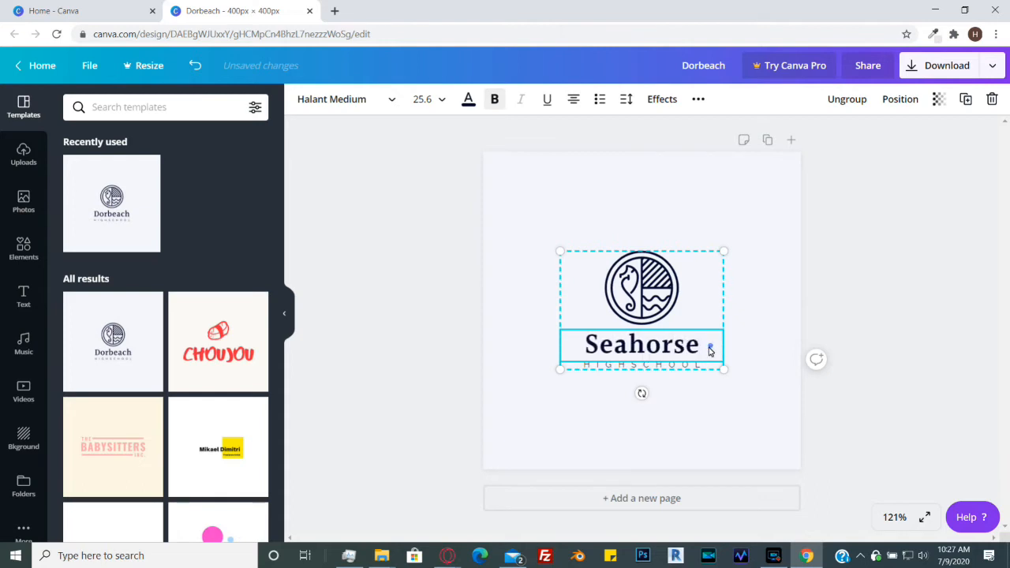
{"action": "left_click", "coordinate": [661, 365]}
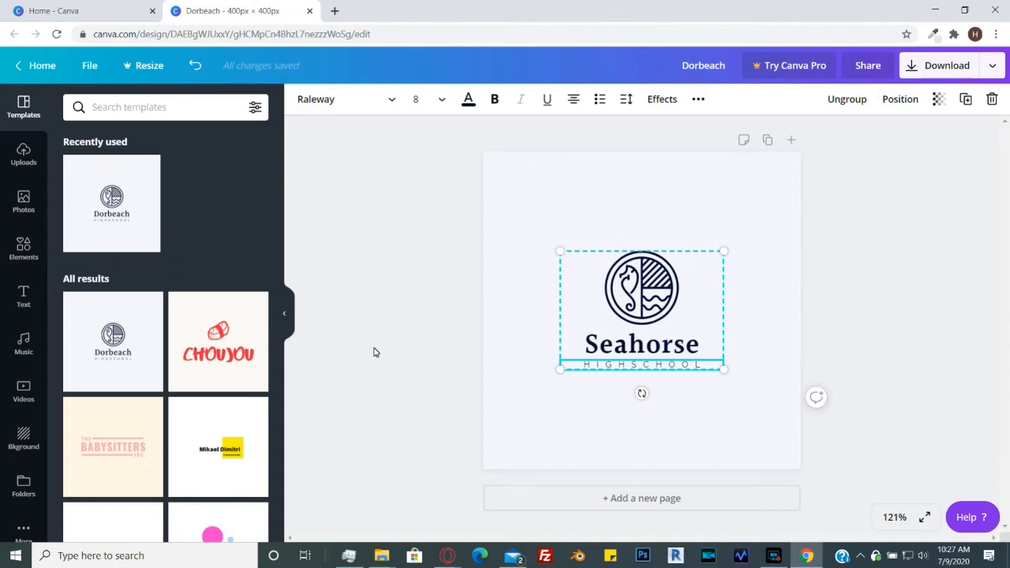
Step: Look through more of the logo templates, down to the Moderno Furnitures design
{"action": "scroll", "coordinate": [142, 324], "scroll_direction": "down", "scroll_amount": 5}
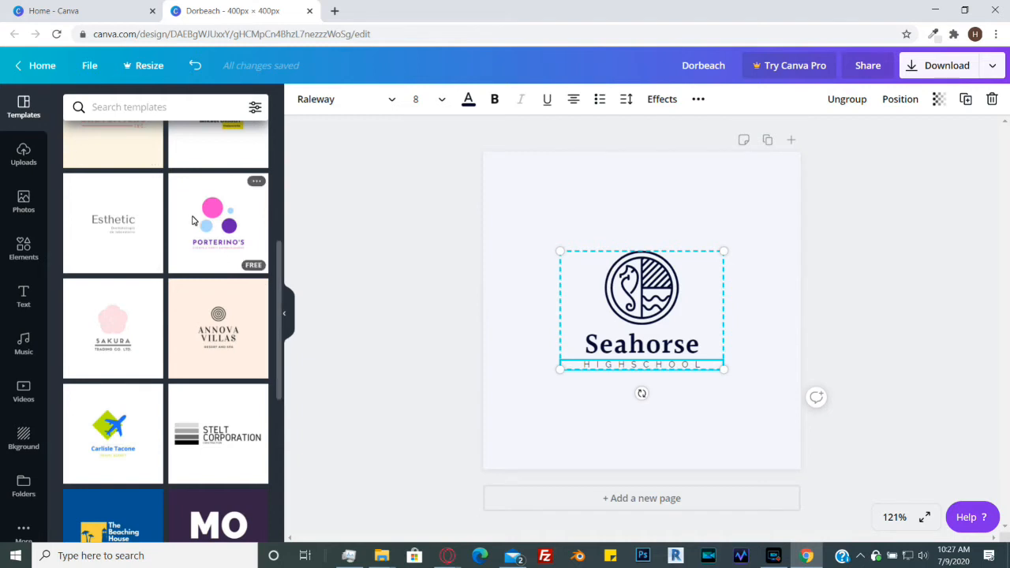
{"action": "scroll", "coordinate": [213, 279], "scroll_direction": "down", "scroll_amount": 2}
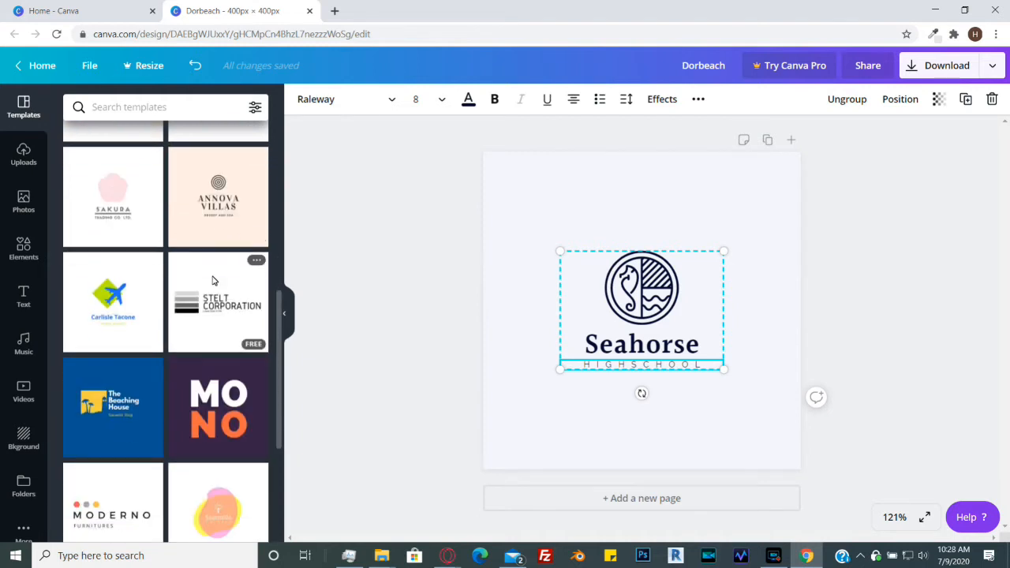
{"action": "scroll", "coordinate": [215, 260], "scroll_direction": "down", "scroll_amount": 1}
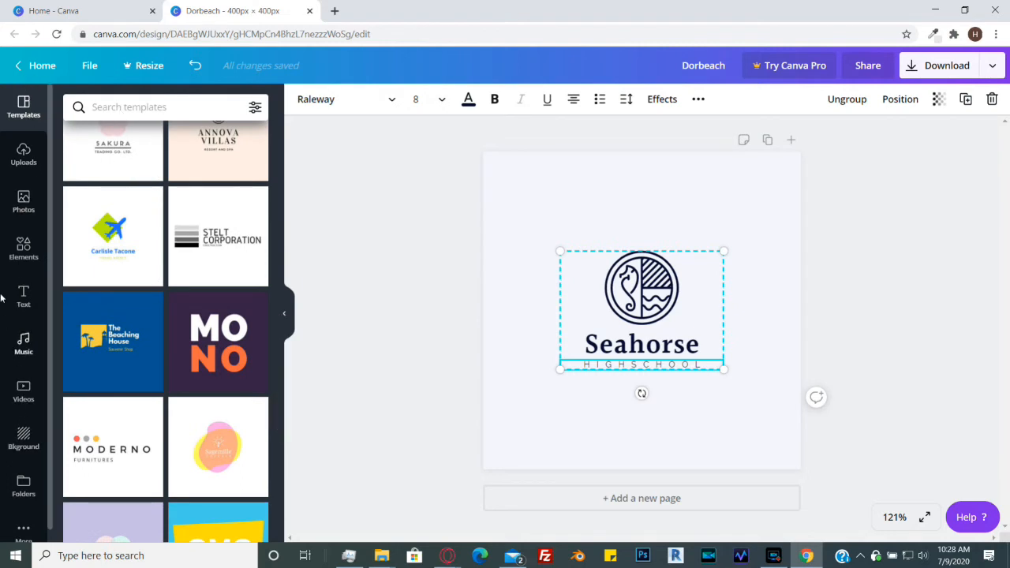
Step: Upload the errorcode image from the Pictures folder to the uploaded images
{"action": "left_click", "coordinate": [25, 158]}
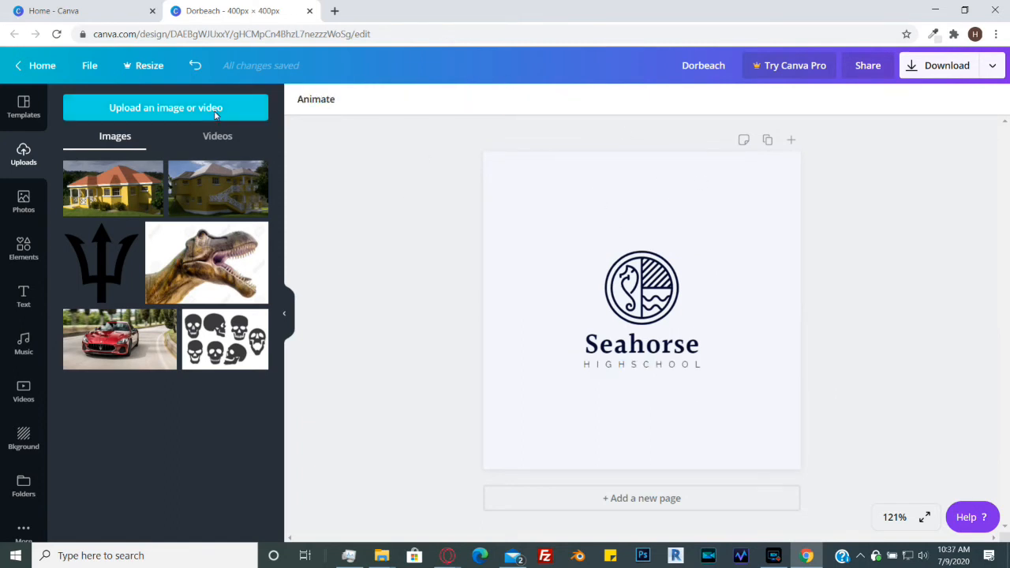
{"action": "left_click", "coordinate": [215, 110]}
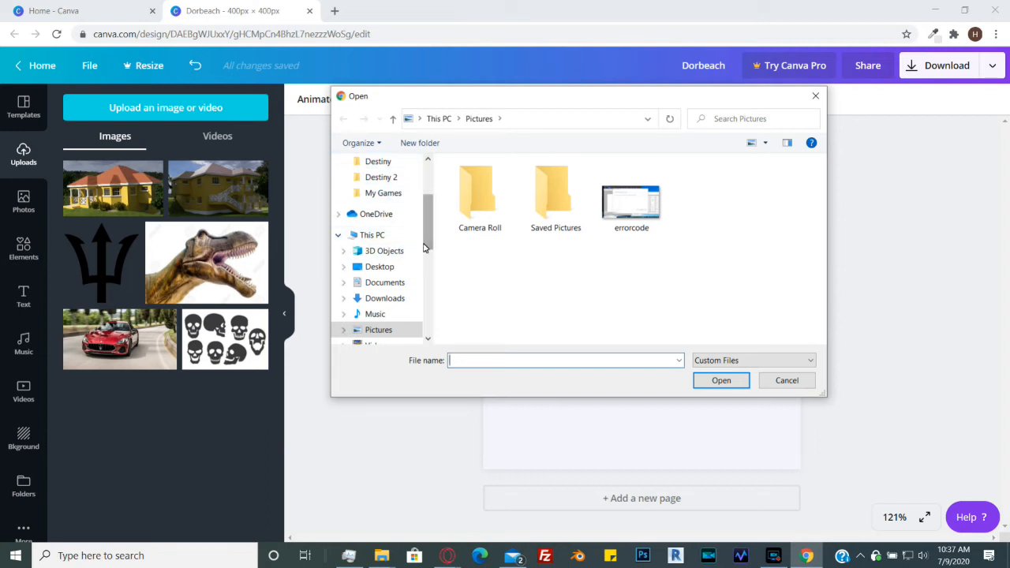
{"action": "scroll", "coordinate": [425, 241], "scroll_direction": "down", "scroll_amount": 1}
{"action": "left_click", "coordinate": [377, 319]}
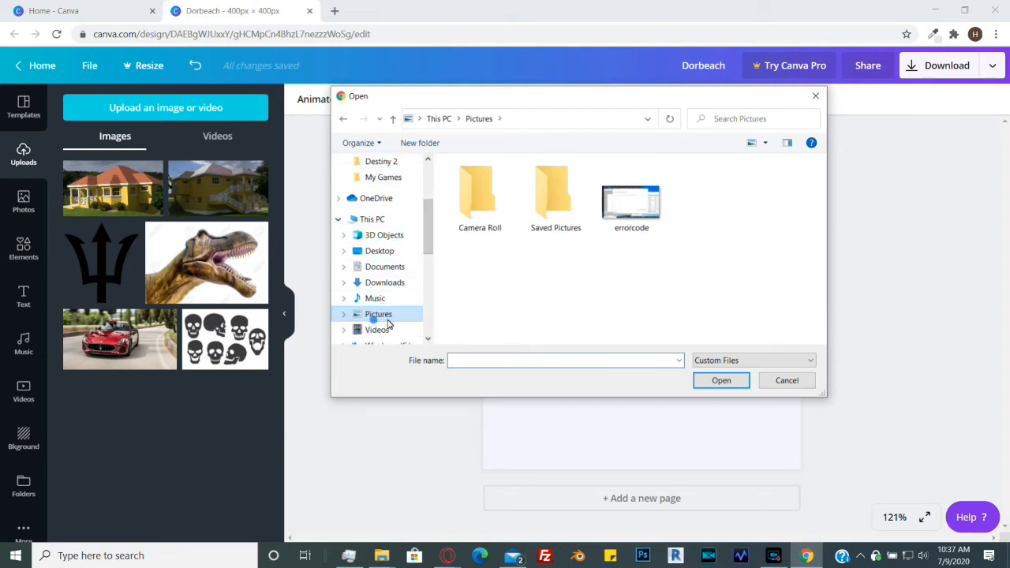
{"action": "left_click", "coordinate": [645, 212]}
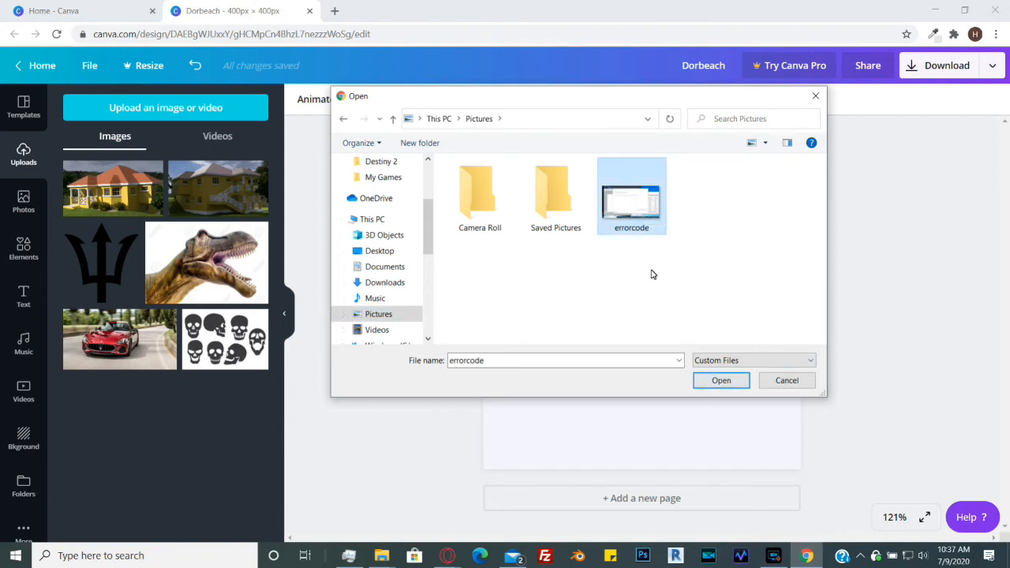
{"action": "double_click", "coordinate": [643, 209]}
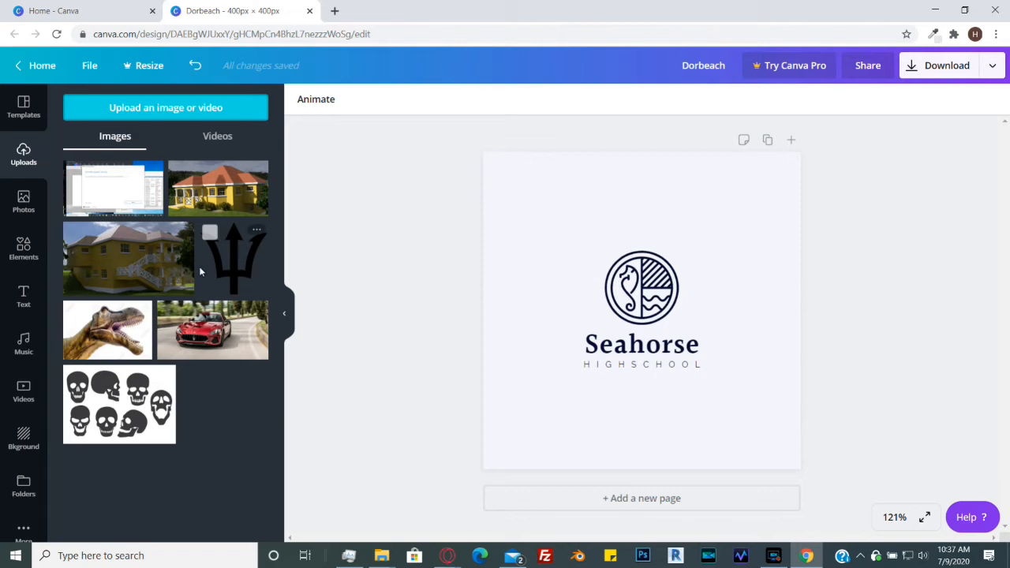
Step: Add the uploaded errorcode image to the page and move it up so it covers the seahorse emblem
{"action": "left_click", "coordinate": [114, 190]}
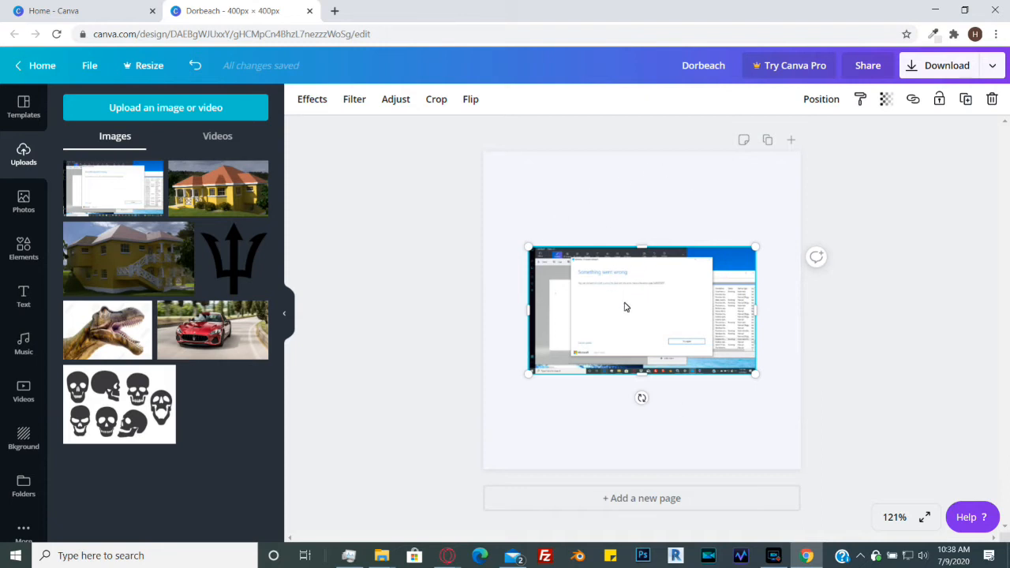
{"action": "mouse_move", "coordinate": [640, 310]}
{"action": "left_mouse_down"}
{"action": "mouse_move", "coordinate": [651, 297]}
{"action": "mouse_move", "coordinate": [647, 264]}
{"action": "mouse_move", "coordinate": [617, 235]}
{"action": "mouse_move", "coordinate": [587, 256]}
{"action": "mouse_move", "coordinate": [612, 337]}
{"action": "mouse_move", "coordinate": [630, 339]}
{"action": "mouse_move", "coordinate": [643, 298]}
{"action": "mouse_move", "coordinate": [640, 241]}
{"action": "mouse_move", "coordinate": [647, 288]}
{"action": "mouse_move", "coordinate": [655, 282]}
{"action": "mouse_move", "coordinate": [651, 268]}
{"action": "mouse_move", "coordinate": [640, 278]}
{"action": "mouse_move", "coordinate": [649, 378]}
{"action": "mouse_move", "coordinate": [685, 370]}
{"action": "mouse_move", "coordinate": [642, 326]}
{"action": "mouse_move", "coordinate": [644, 306]}
{"action": "mouse_move", "coordinate": [654, 321]}
{"action": "mouse_move", "coordinate": [638, 294]}
{"action": "left_mouse_up"}
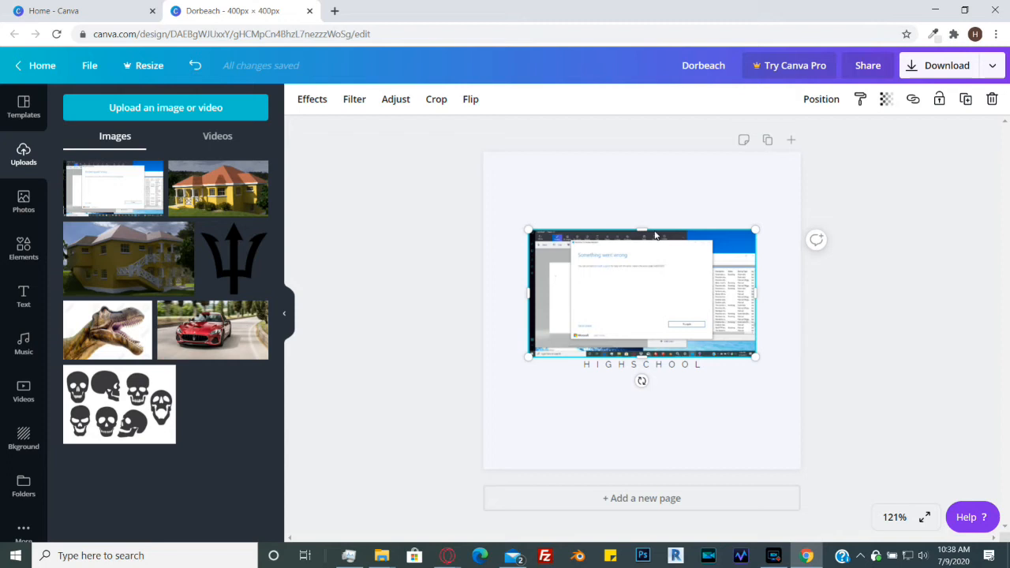
{"action": "left_click_drag", "start_coordinate": [635, 293], "coordinate": [656, 228]}
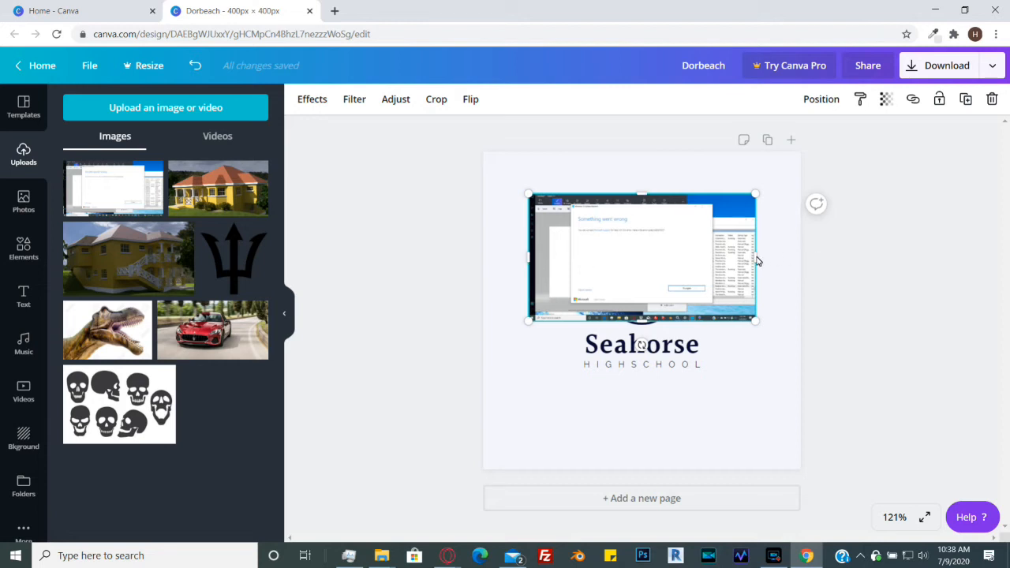
Step: Try out resizing and repositioning the errorcode image over the logo, and delete it from the page
{"action": "left_click_drag", "start_coordinate": [529, 198], "coordinate": [512, 183]}
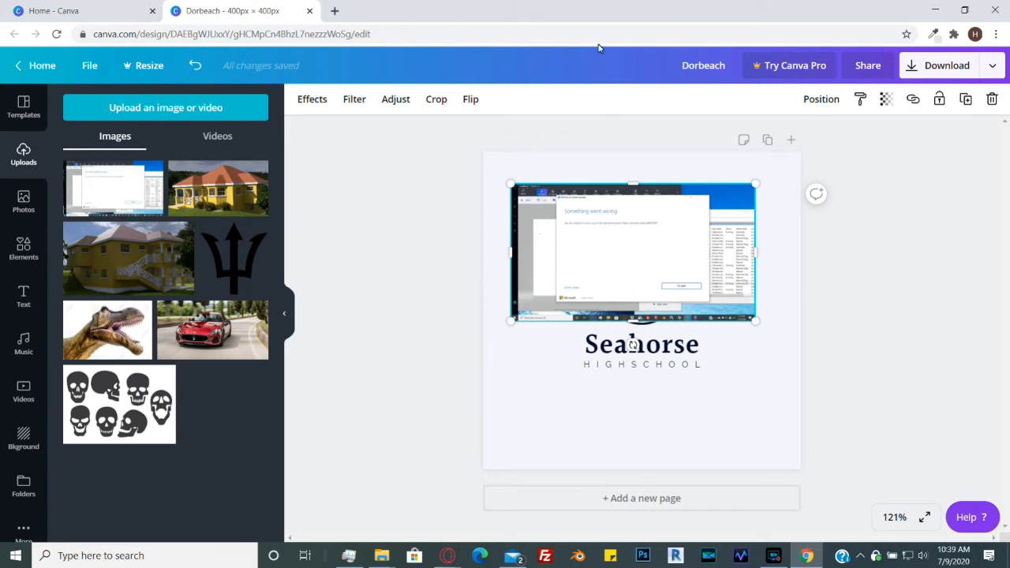
{"action": "left_click_drag", "start_coordinate": [510, 186], "coordinate": [541, 202]}
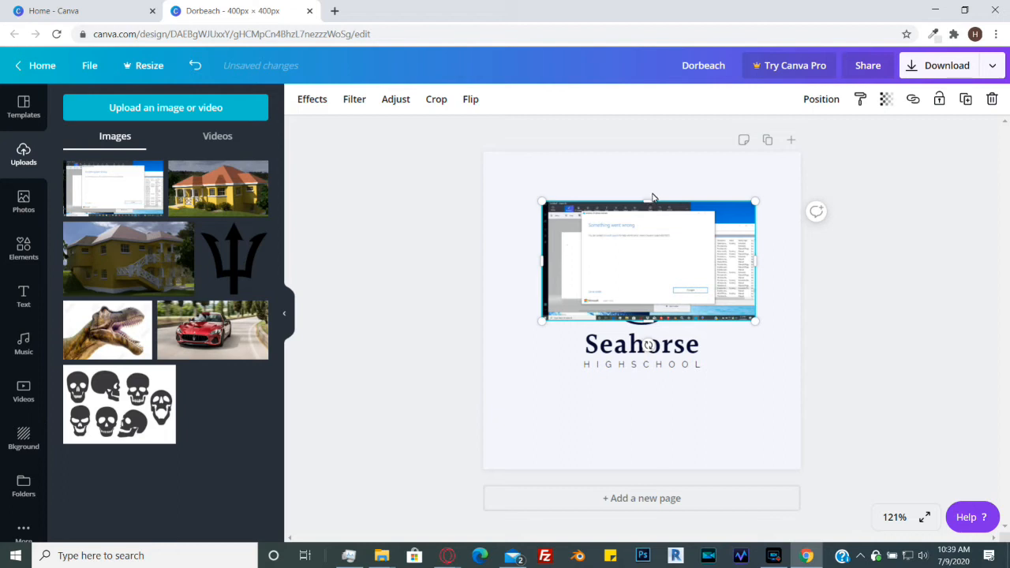
{"action": "mouse_move", "coordinate": [649, 207]}
{"action": "left_mouse_down"}
{"action": "mouse_move", "coordinate": [640, 162]}
{"action": "mouse_move", "coordinate": [659, 266]}
{"action": "mouse_move", "coordinate": [641, 153]}
{"action": "mouse_move", "coordinate": [649, 231]}
{"action": "mouse_move", "coordinate": [648, 165]}
{"action": "mouse_move", "coordinate": [655, 228]}
{"action": "mouse_move", "coordinate": [654, 189]}
{"action": "mouse_move", "coordinate": [652, 244]}
{"action": "mouse_move", "coordinate": [658, 192]}
{"action": "mouse_move", "coordinate": [659, 225]}
{"action": "mouse_move", "coordinate": [655, 208]}
{"action": "left_mouse_up"}
{"action": "left_click_drag", "start_coordinate": [599, 262], "coordinate": [522, 284]}
{"action": "mouse_move", "coordinate": [632, 273]}
{"action": "left_mouse_down"}
{"action": "mouse_move", "coordinate": [655, 226]}
{"action": "mouse_move", "coordinate": [632, 232]}
{"action": "mouse_move", "coordinate": [618, 261]}
{"action": "mouse_move", "coordinate": [628, 250]}
{"action": "mouse_move", "coordinate": [630, 264]}
{"action": "left_mouse_up"}
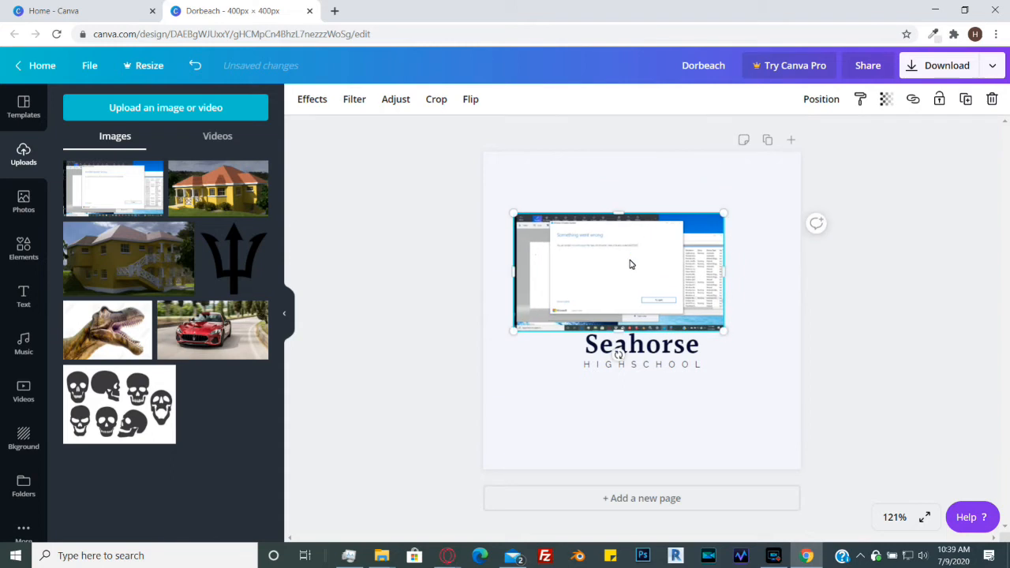
{"action": "key", "text": "Delete"}
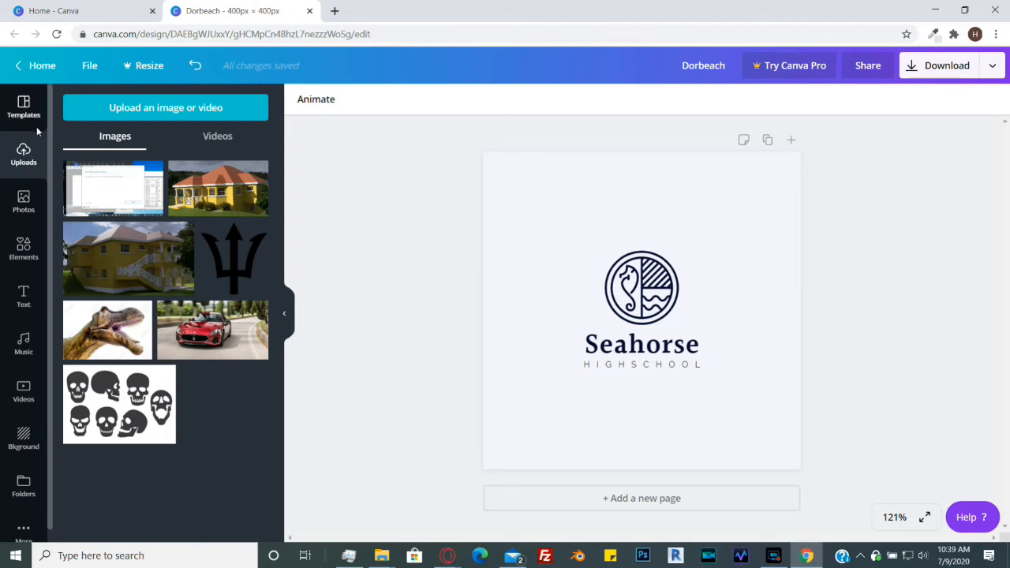
Step: Look through the stock photo library, scrolling from the recently used and trending photos far down the collection
{"action": "left_click", "coordinate": [24, 206]}
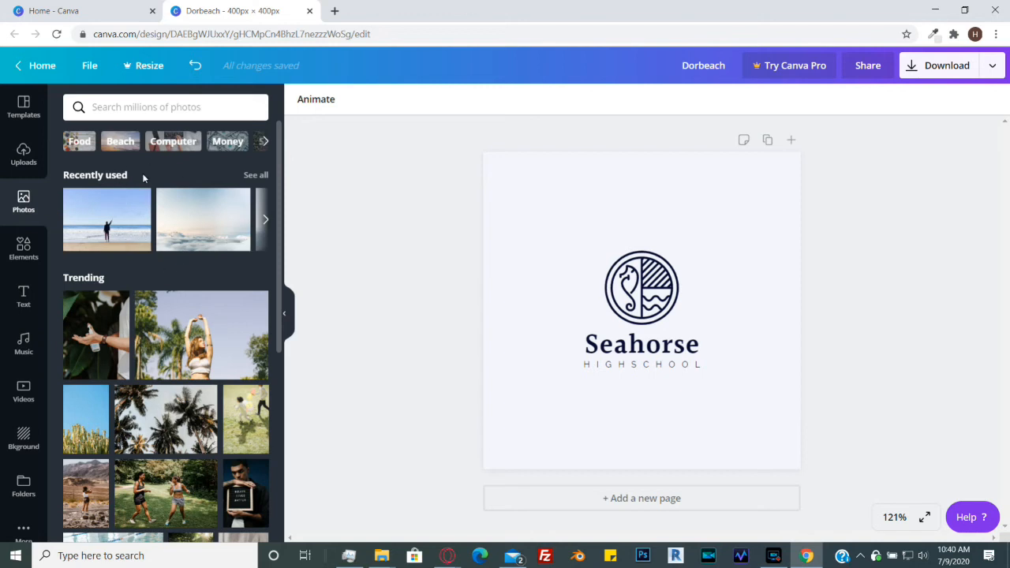
{"action": "scroll", "coordinate": [165, 251], "scroll_direction": "down", "scroll_amount": 10}
{"action": "scroll", "coordinate": [166, 253], "scroll_direction": "down", "scroll_amount": 3}
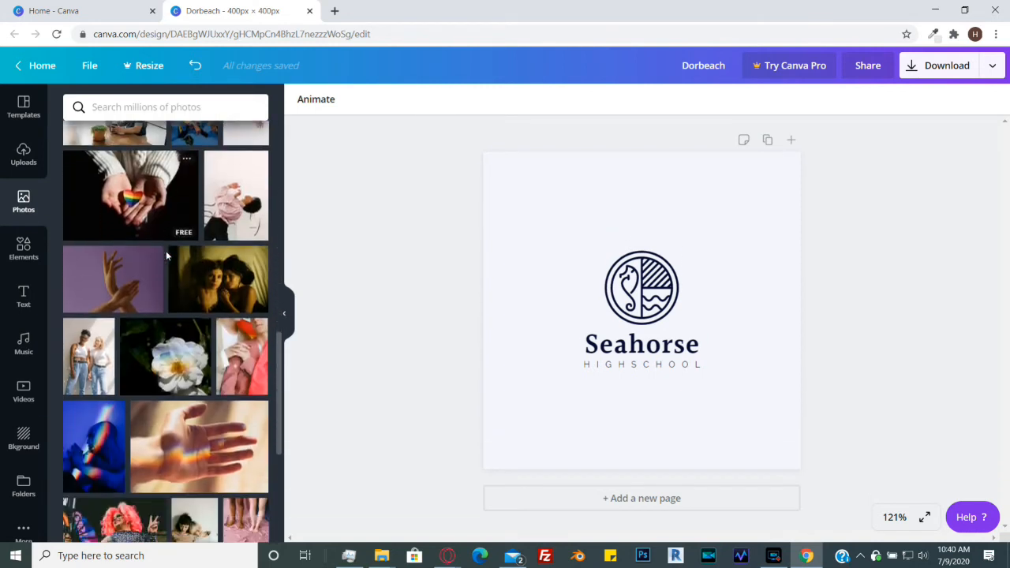
{"action": "scroll", "coordinate": [140, 240], "scroll_direction": "up", "scroll_amount": 4}
{"action": "scroll", "coordinate": [134, 256], "scroll_direction": "down", "scroll_amount": 4}
{"action": "scroll", "coordinate": [175, 206], "scroll_direction": "up", "scroll_amount": 1}
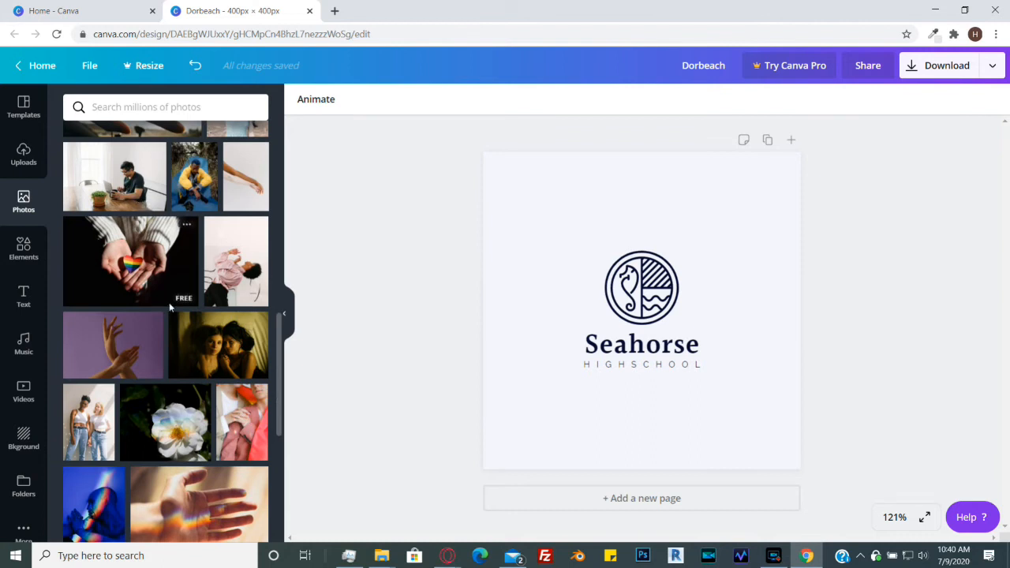
{"action": "scroll", "coordinate": [169, 302], "scroll_direction": "down", "scroll_amount": 10}
{"action": "scroll", "coordinate": [163, 316], "scroll_direction": "down", "scroll_amount": 10}
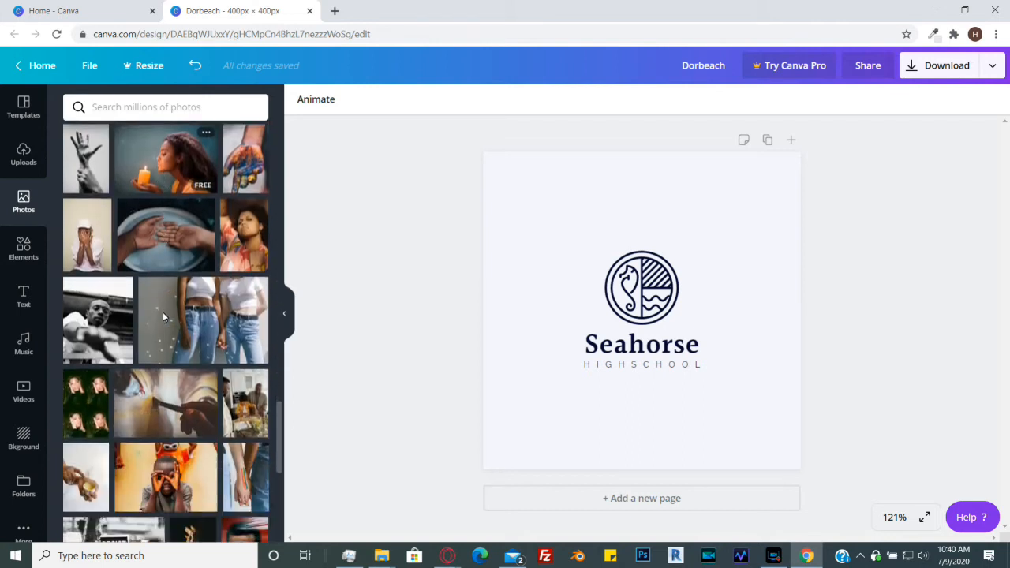
{"action": "scroll", "coordinate": [163, 316], "scroll_direction": "down", "scroll_amount": 10}
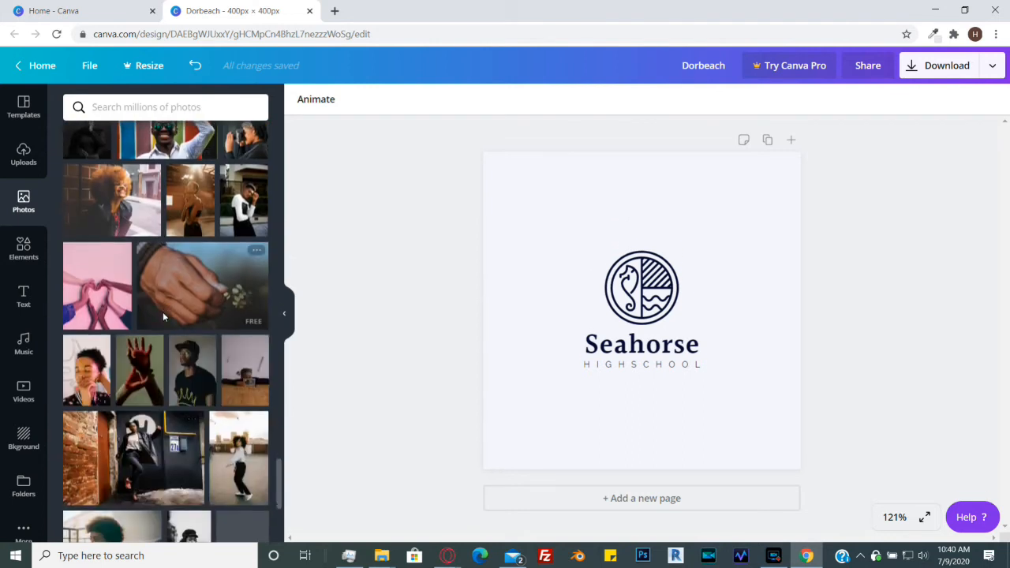
{"action": "scroll", "coordinate": [163, 316], "scroll_direction": "down", "scroll_amount": 5}
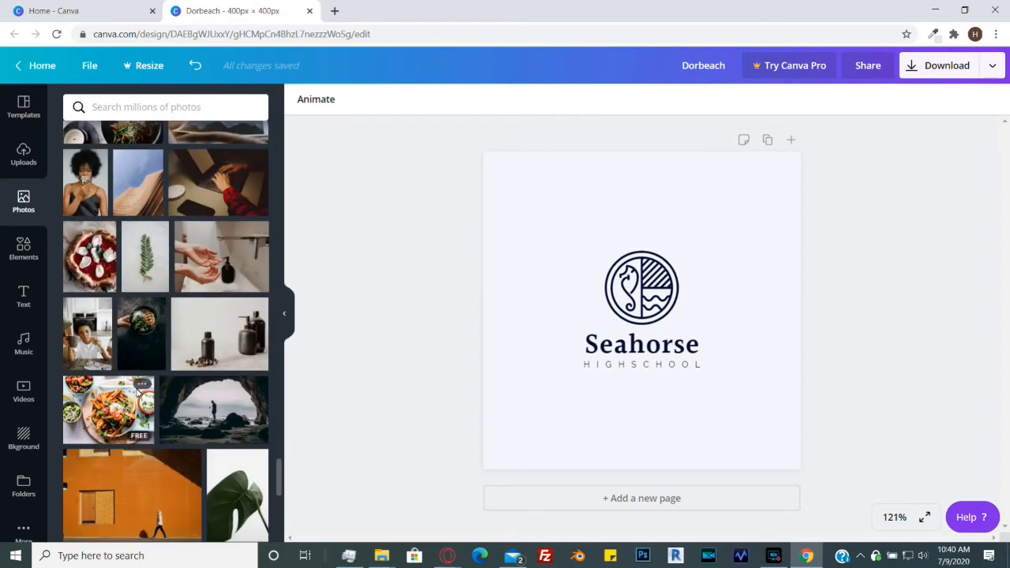
{"action": "scroll", "coordinate": [126, 355], "scroll_direction": "down", "scroll_amount": 5}
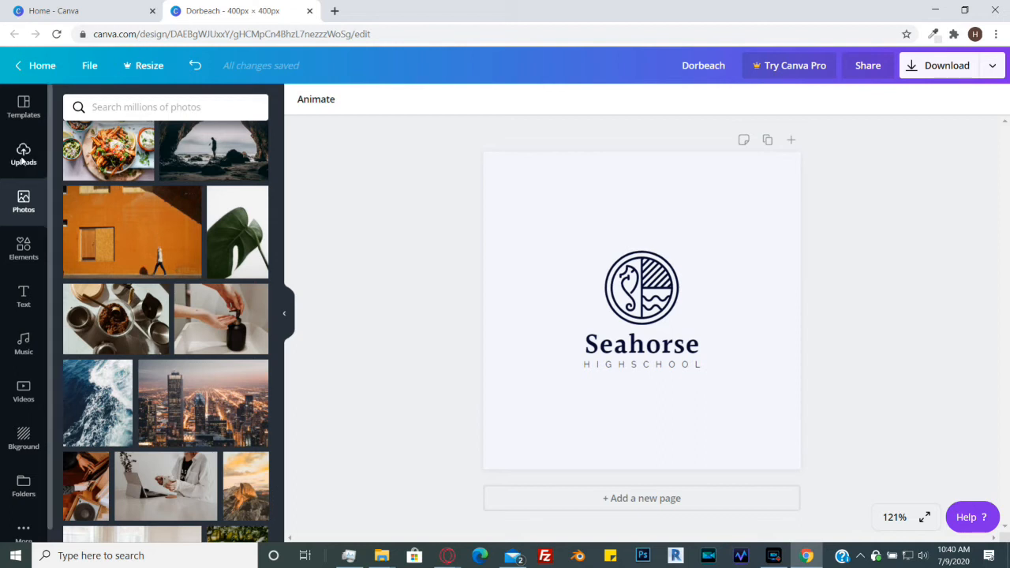
Step: Try out the orange wall photo with the walking person by placing and moving it on the page, and delete it
{"action": "left_click", "coordinate": [132, 229]}
{"action": "left_click_drag", "start_coordinate": [688, 315], "coordinate": [670, 283]}
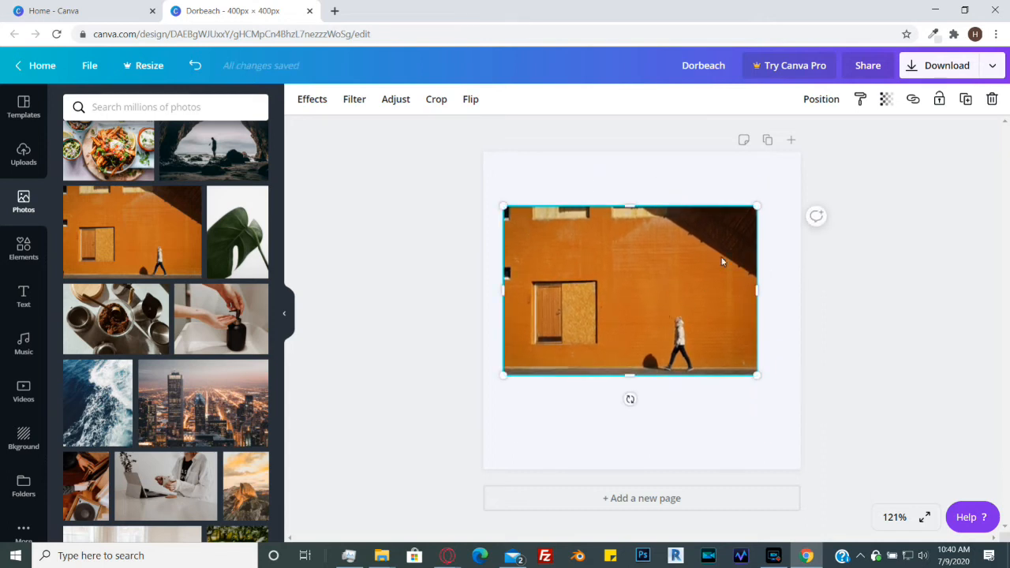
{"action": "left_click_drag", "start_coordinate": [625, 282], "coordinate": [637, 285]}
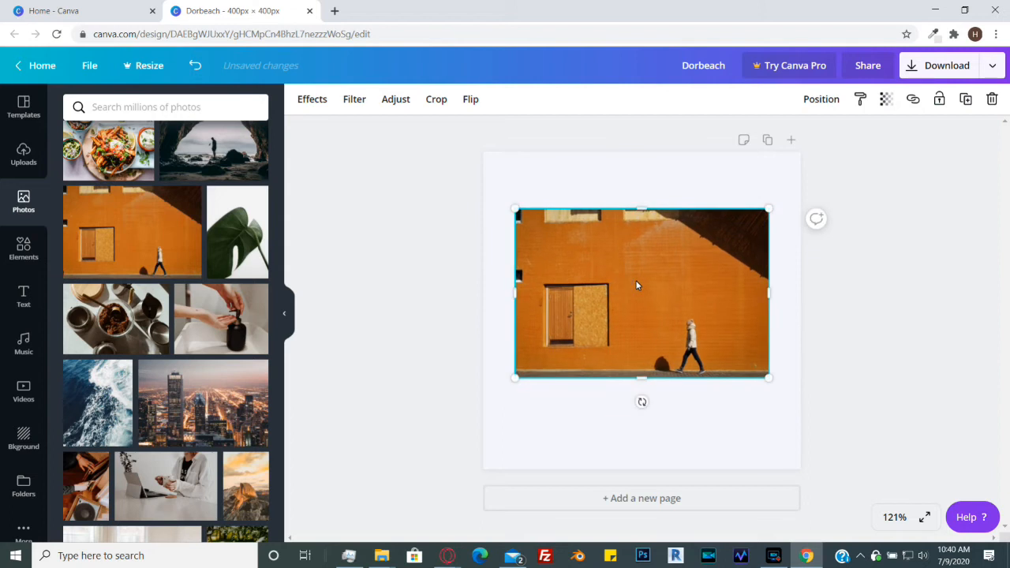
{"action": "key", "text": "Delete"}
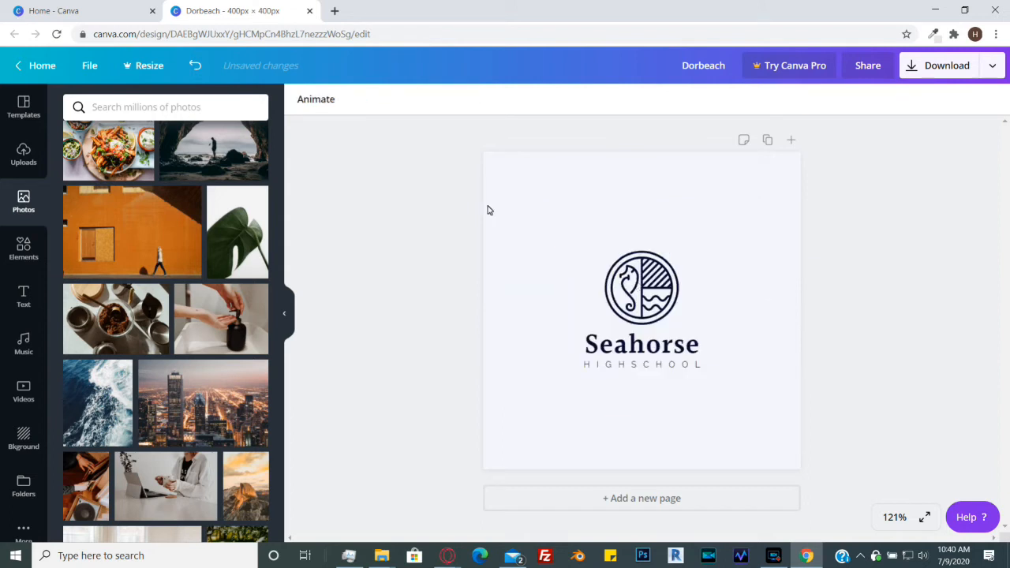
Step: Look through the elements library, from recently used items, grids and shapes down to the drawn object collections and back to the shapes
{"action": "left_click", "coordinate": [25, 249]}
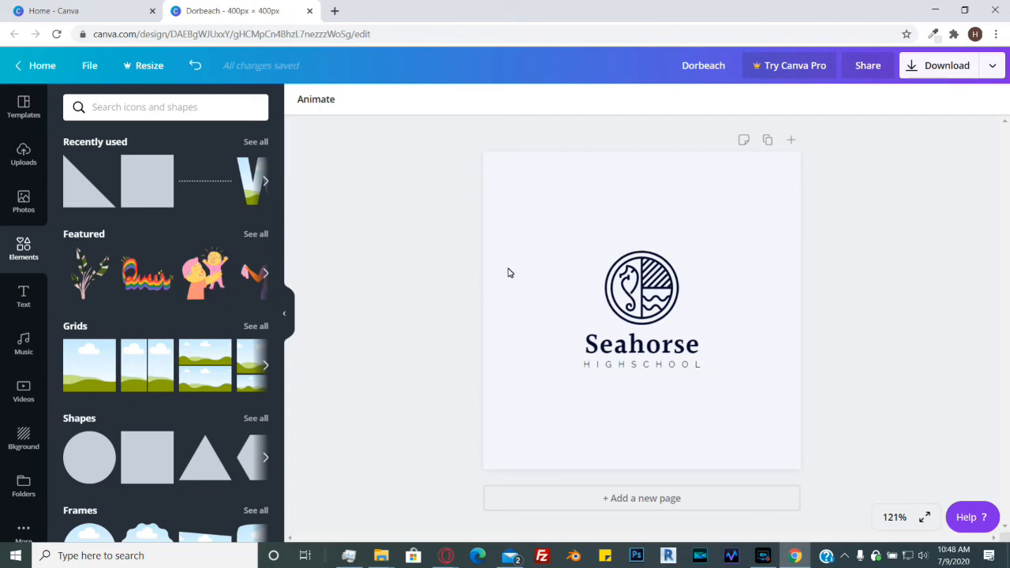
{"action": "scroll", "coordinate": [161, 227], "scroll_direction": "down", "scroll_amount": 4}
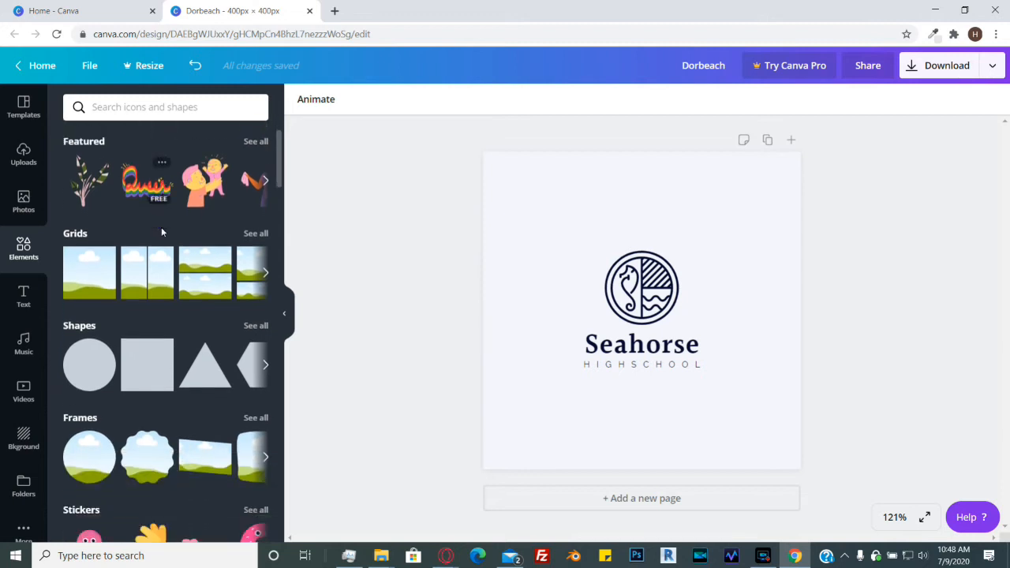
{"action": "scroll", "coordinate": [89, 221], "scroll_direction": "up", "scroll_amount": 2}
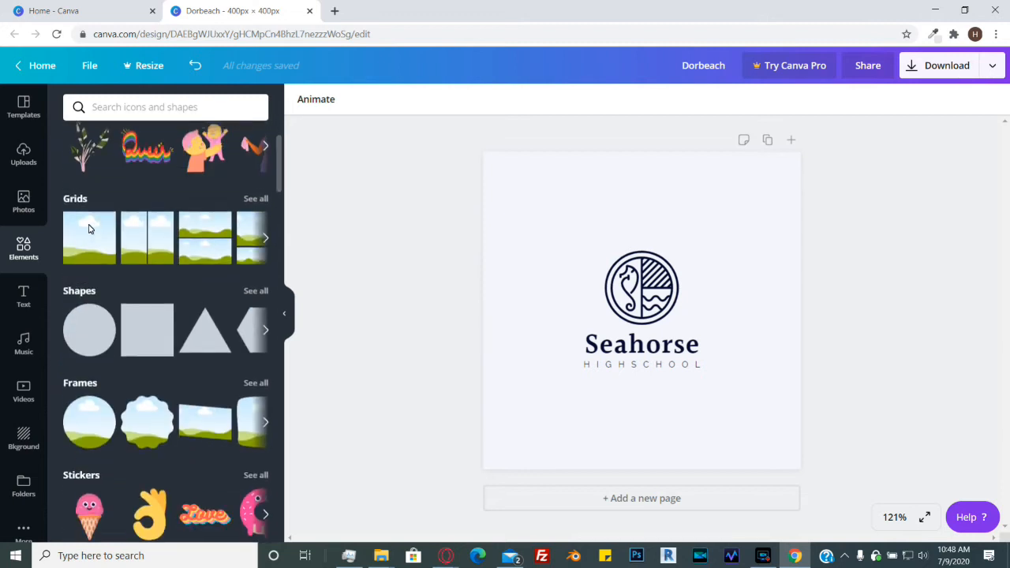
{"action": "scroll", "coordinate": [90, 225], "scroll_direction": "up", "scroll_amount": 2}
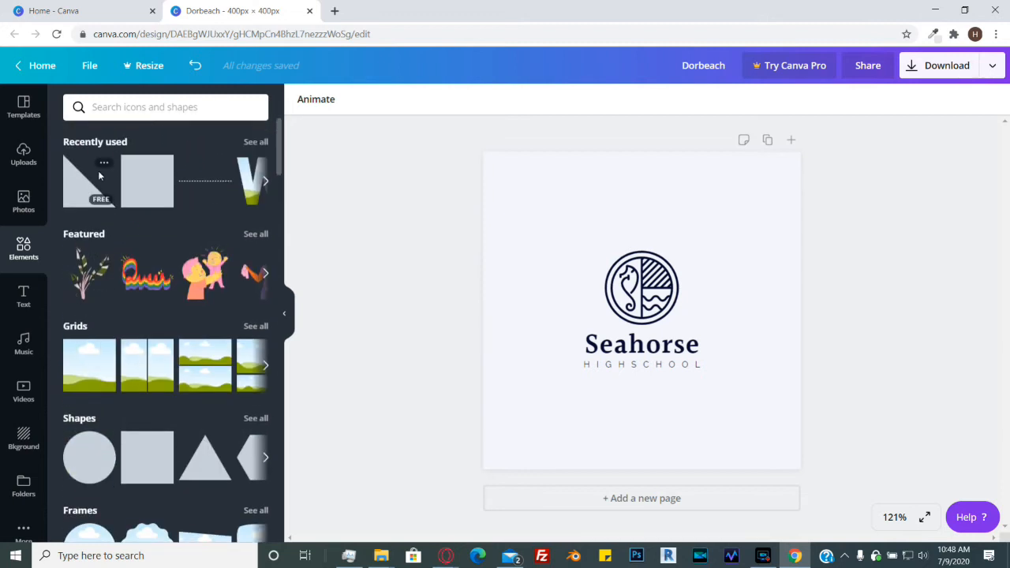
{"action": "scroll", "coordinate": [158, 320], "scroll_direction": "down", "scroll_amount": 3}
{"action": "scroll", "coordinate": [158, 320], "scroll_direction": "down", "scroll_amount": 5}
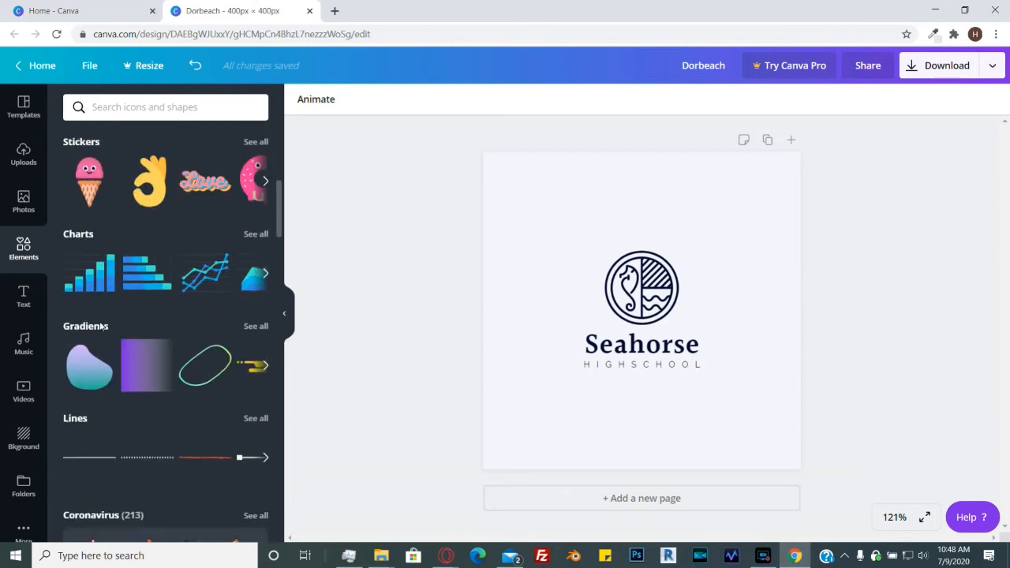
{"action": "scroll", "coordinate": [120, 276], "scroll_direction": "down", "scroll_amount": 4}
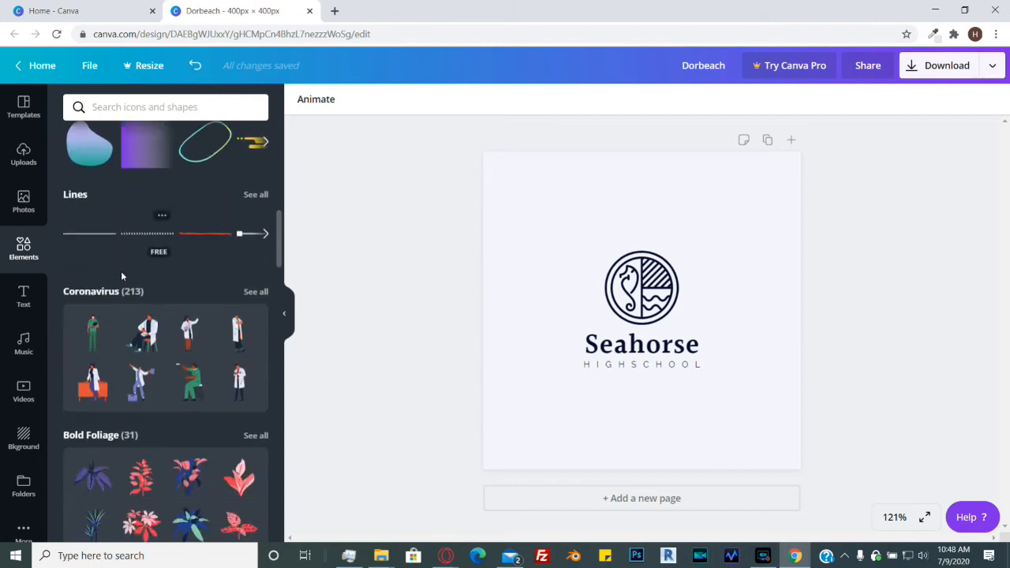
{"action": "scroll", "coordinate": [121, 271], "scroll_direction": "down", "scroll_amount": 9}
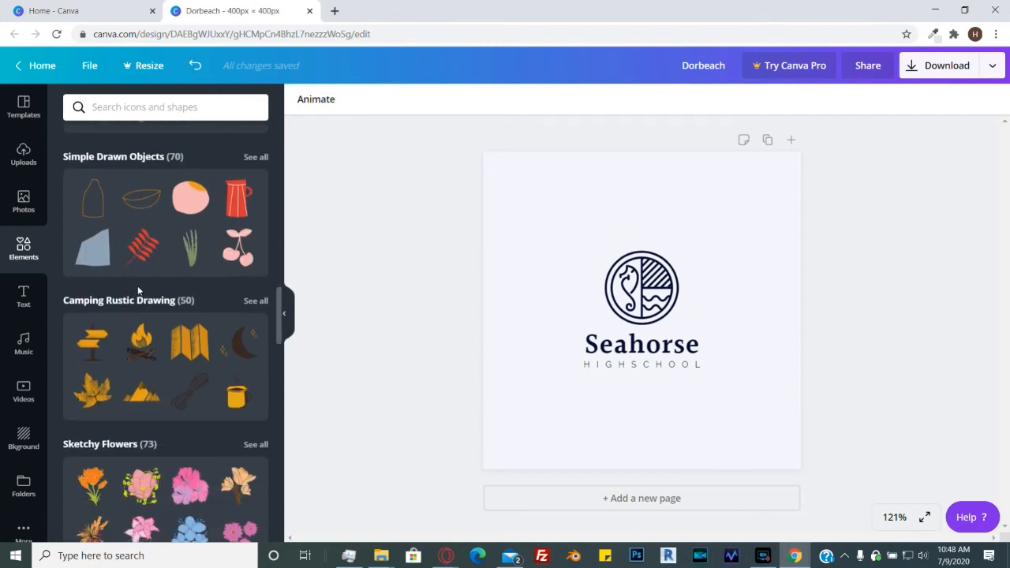
{"action": "scroll", "coordinate": [137, 285], "scroll_direction": "up", "scroll_amount": 12}
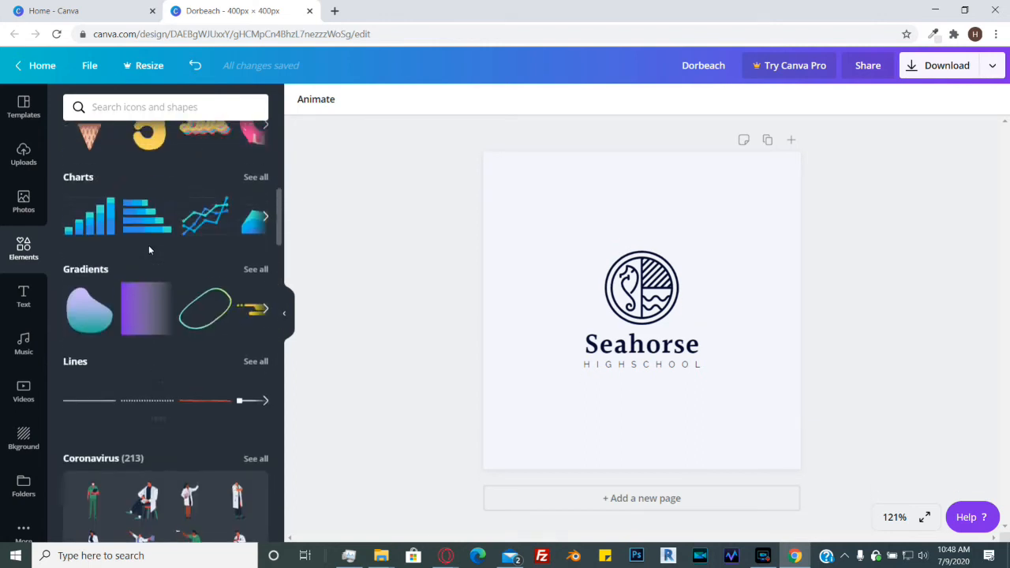
{"action": "scroll", "coordinate": [138, 260], "scroll_direction": "up", "scroll_amount": 8}
{"action": "scroll", "coordinate": [128, 280], "scroll_direction": "down", "scroll_amount": 2}
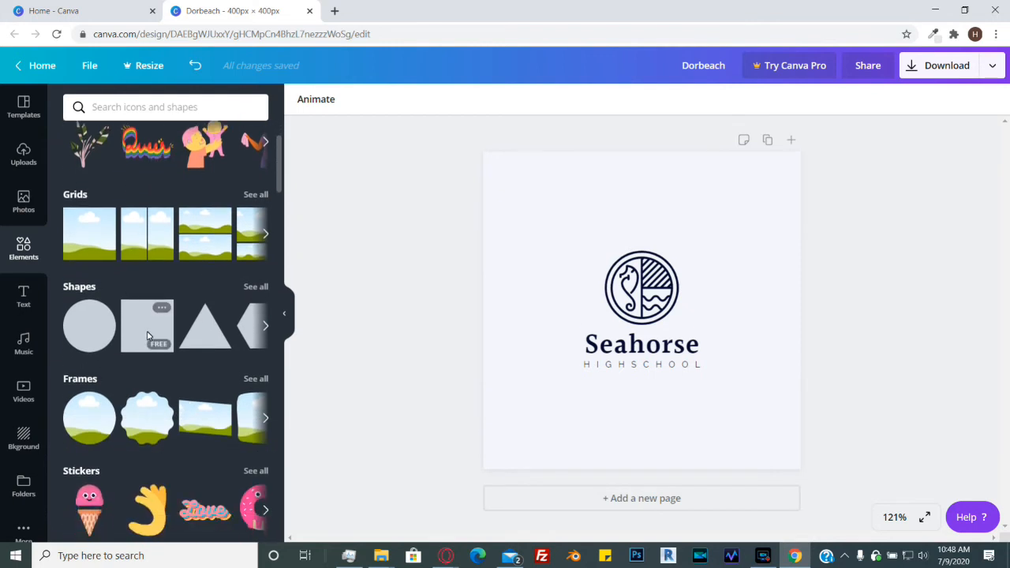
Step: Try out a square shape on the page by moving it and rotating it around and back, and delete it
{"action": "left_click", "coordinate": [140, 316]}
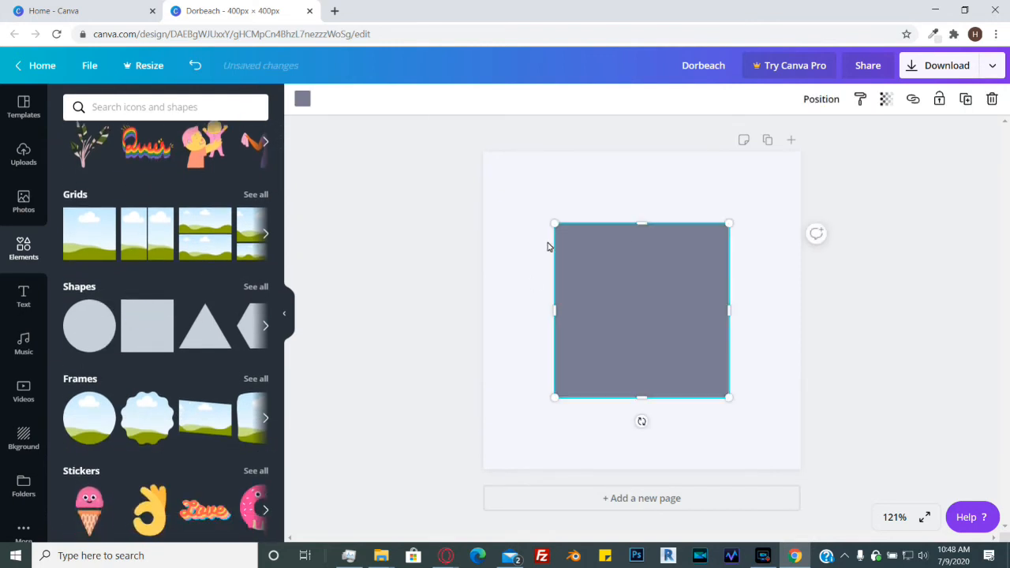
{"action": "left_click_drag", "start_coordinate": [631, 278], "coordinate": [613, 256]}
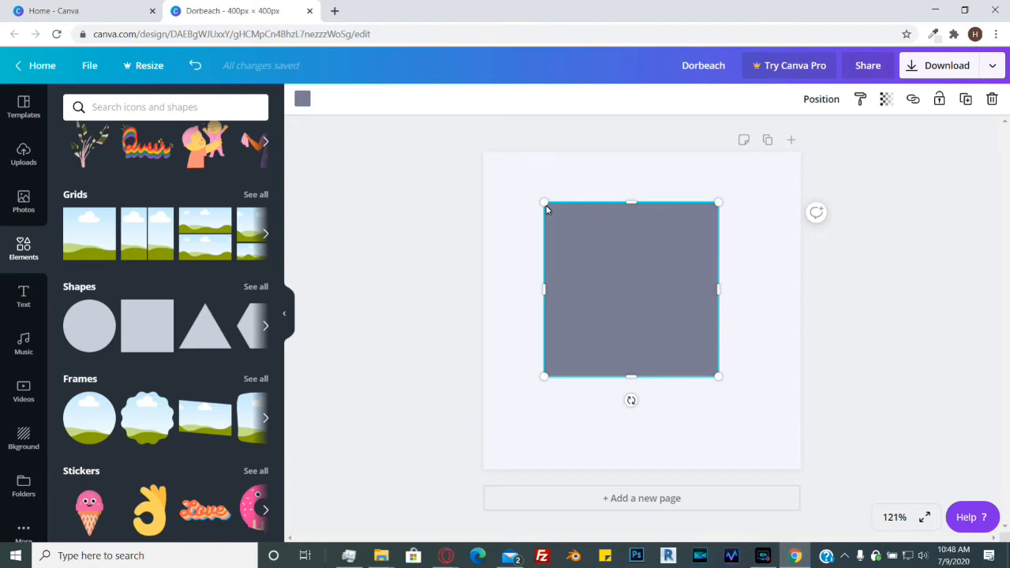
{"action": "mouse_move", "coordinate": [654, 273]}
{"action": "left_mouse_down"}
{"action": "mouse_move", "coordinate": [679, 266]}
{"action": "mouse_move", "coordinate": [645, 273]}
{"action": "mouse_move", "coordinate": [664, 261]}
{"action": "mouse_move", "coordinate": [661, 274]}
{"action": "left_mouse_up"}
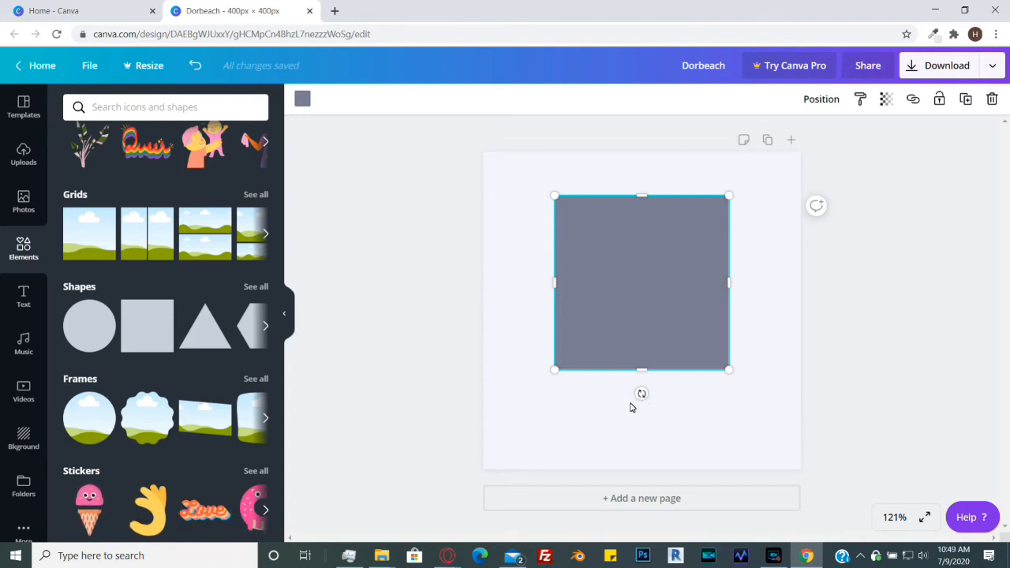
{"action": "left_click_drag", "start_coordinate": [642, 399], "coordinate": [554, 240]}
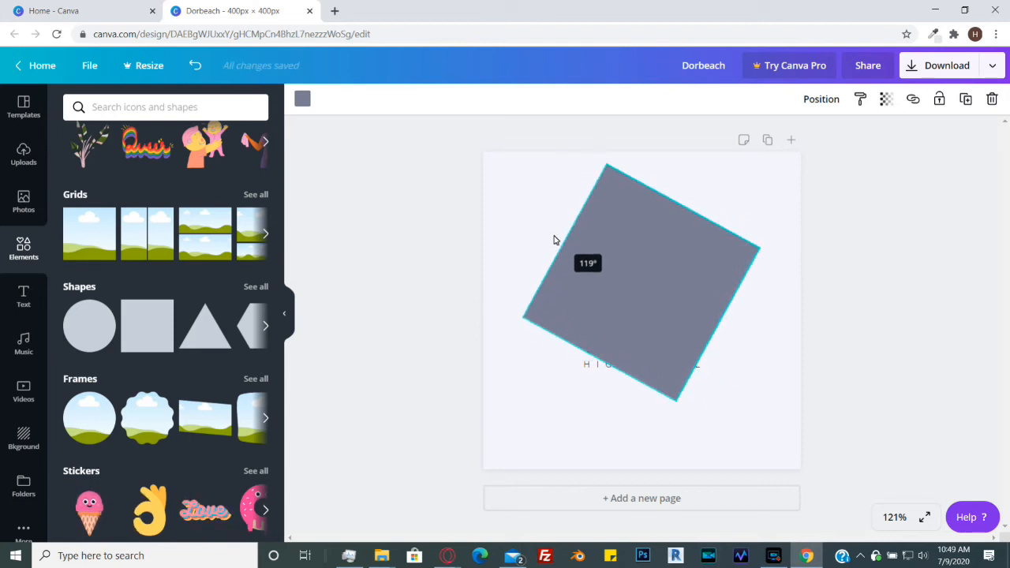
{"action": "left_click_drag", "start_coordinate": [553, 239], "coordinate": [642, 377]}
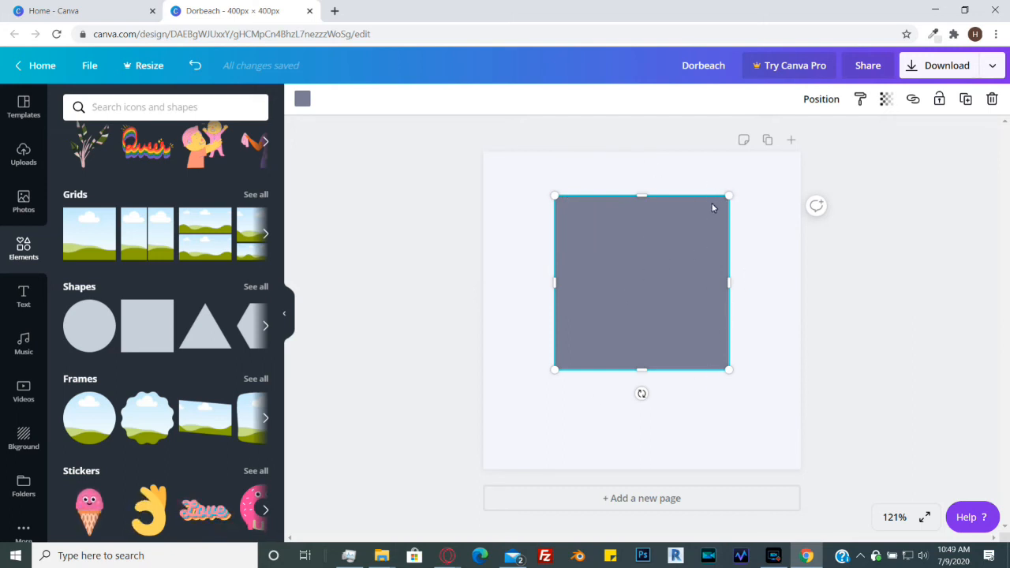
{"action": "left_click", "coordinate": [992, 100]}
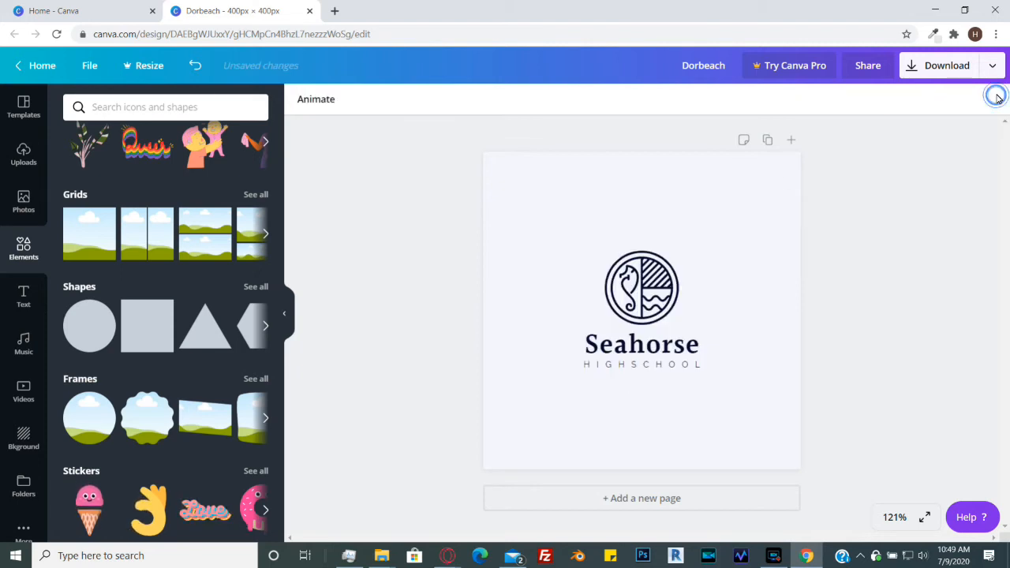
Step: Add a square shape over the logo, and try out duplicating it by moving and deleting the copies
{"action": "left_click", "coordinate": [148, 328]}
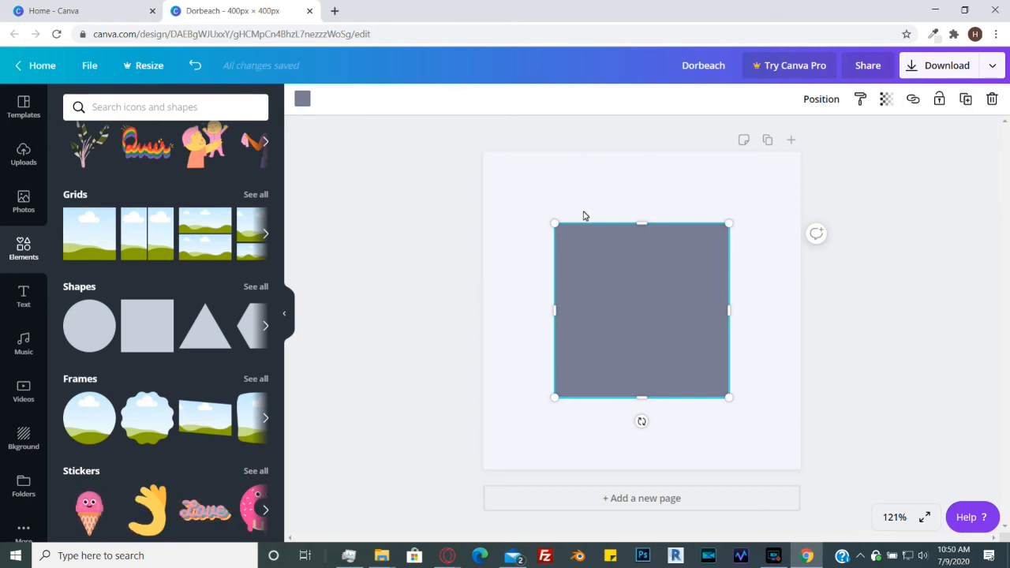
{"action": "left_click", "coordinate": [965, 98]}
{"action": "left_click_drag", "start_coordinate": [660, 297], "coordinate": [631, 224]}
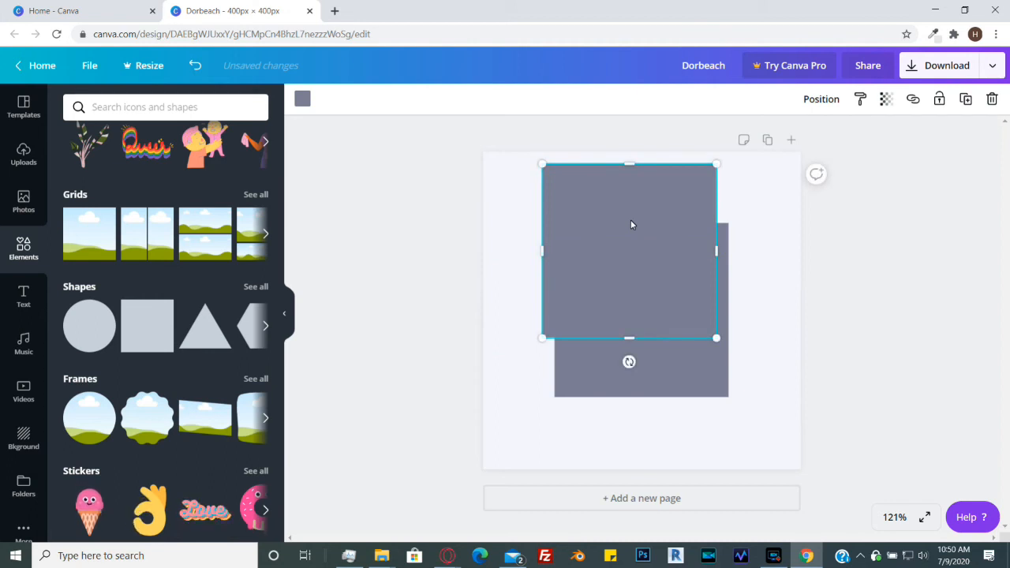
{"action": "key", "text": "Delete"}
{"action": "left_click", "coordinate": [613, 316]}
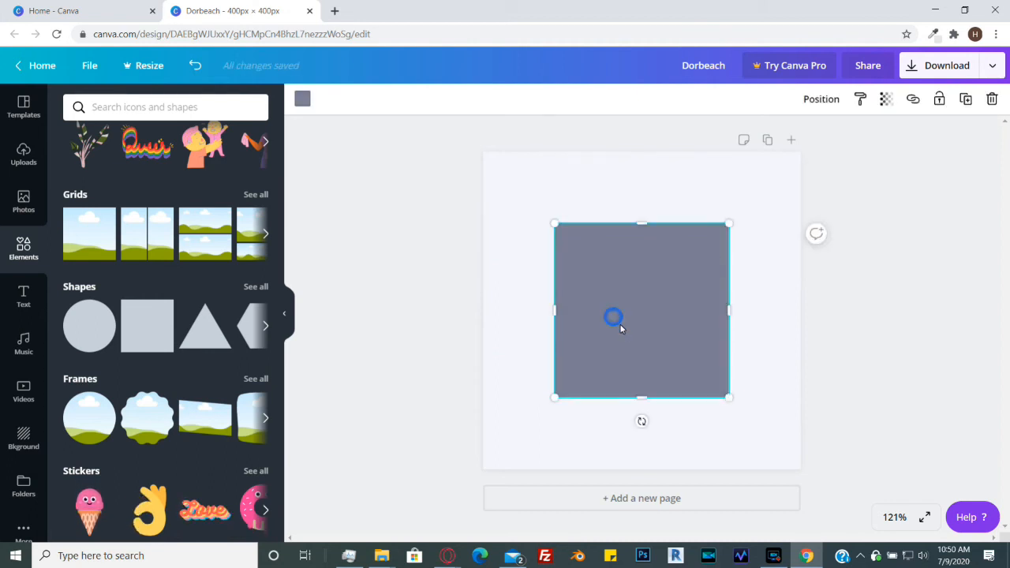
{"action": "left_click", "coordinate": [654, 272]}
{"action": "left_click_drag", "start_coordinate": [644, 264], "coordinate": [642, 212]}
{"action": "key", "text": "Delete"}
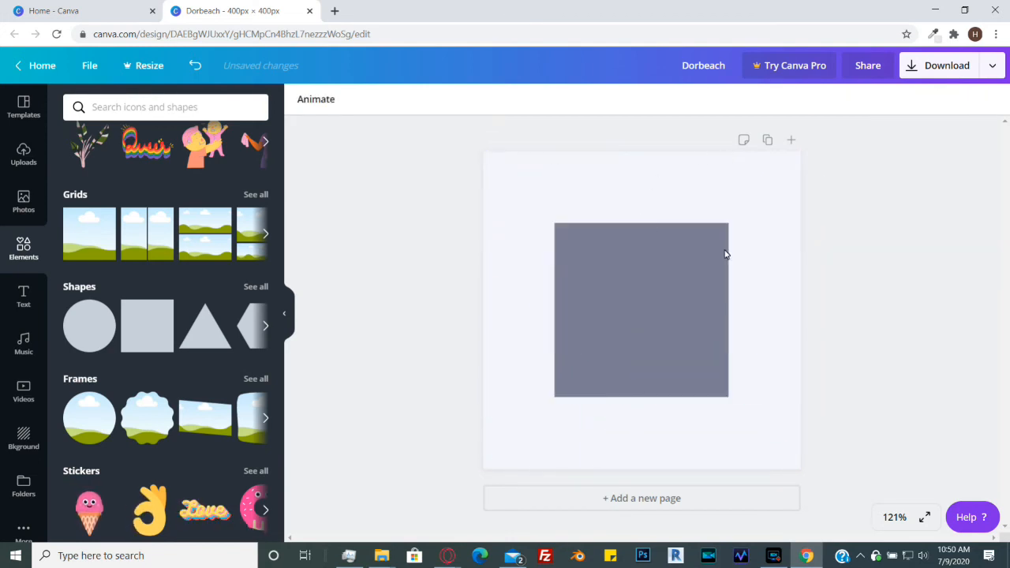
Step: Move the square up over the seahorse emblem and lock it, testing the lock by trying to move the square off the page
{"action": "left_click", "coordinate": [684, 296]}
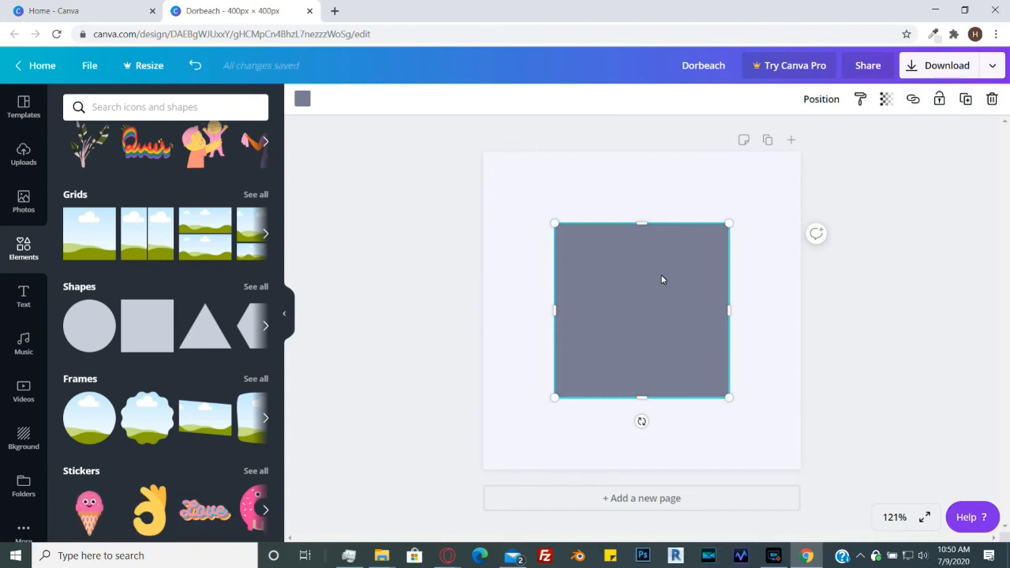
{"action": "left_click_drag", "start_coordinate": [655, 274], "coordinate": [657, 226]}
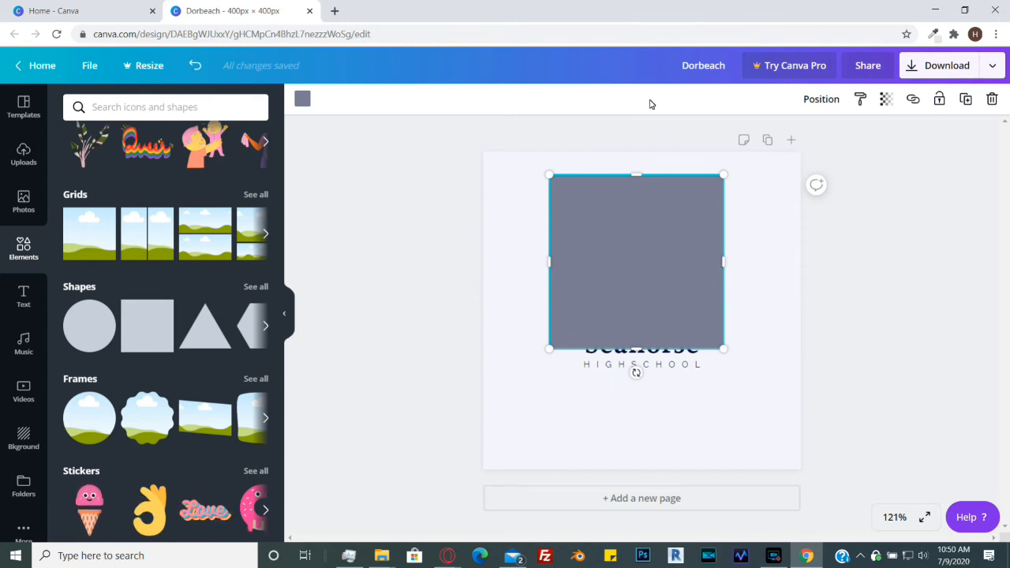
{"action": "left_click", "coordinate": [937, 101]}
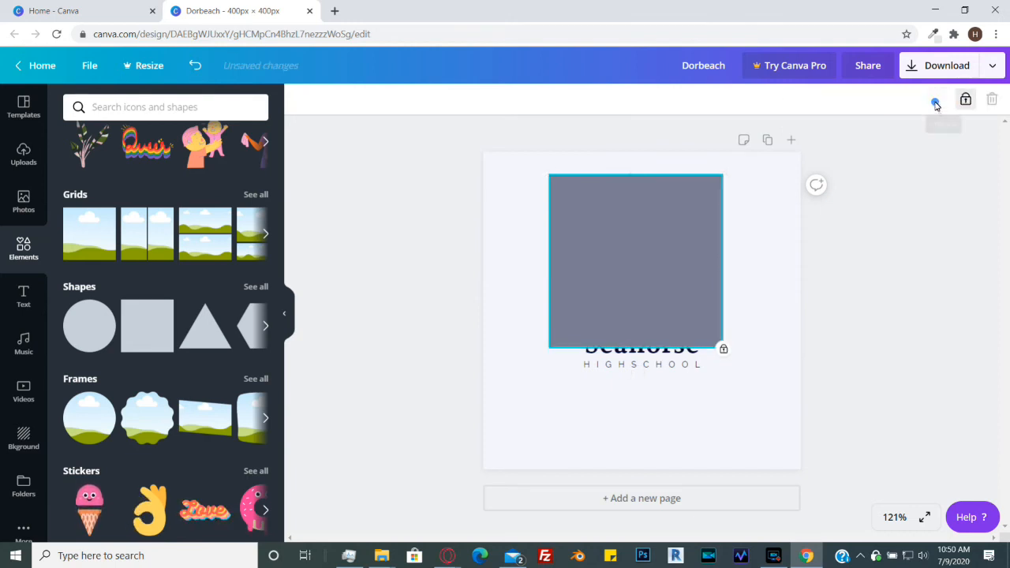
{"action": "left_click_drag", "start_coordinate": [612, 224], "coordinate": [547, 224]}
{"action": "left_click_drag", "start_coordinate": [633, 203], "coordinate": [506, 211]}
{"action": "left_click_drag", "start_coordinate": [597, 199], "coordinate": [472, 214]}
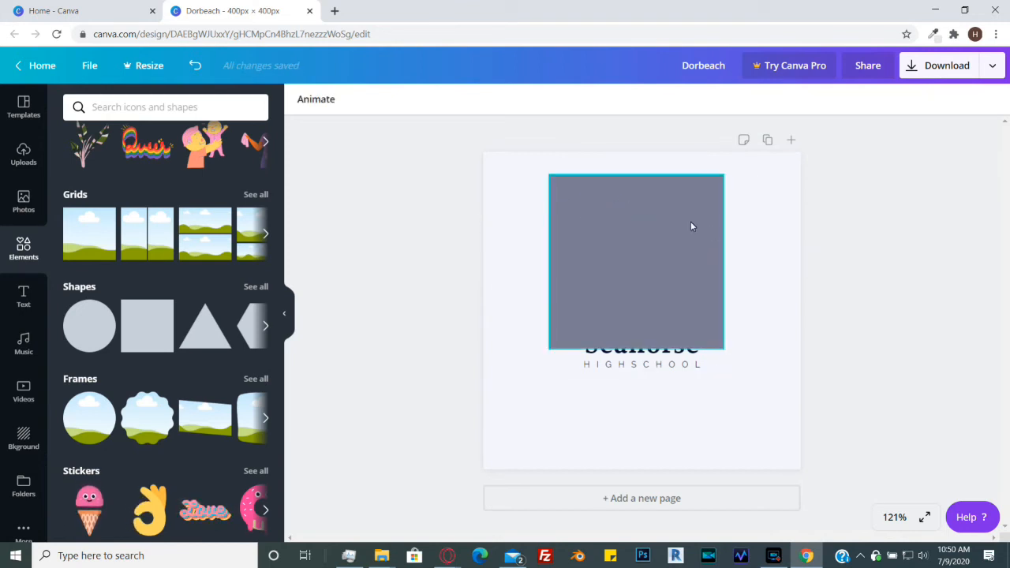
Step: Unlock the square and move it slightly up so it clears more of the Seahorse text
{"action": "left_click", "coordinate": [634, 210]}
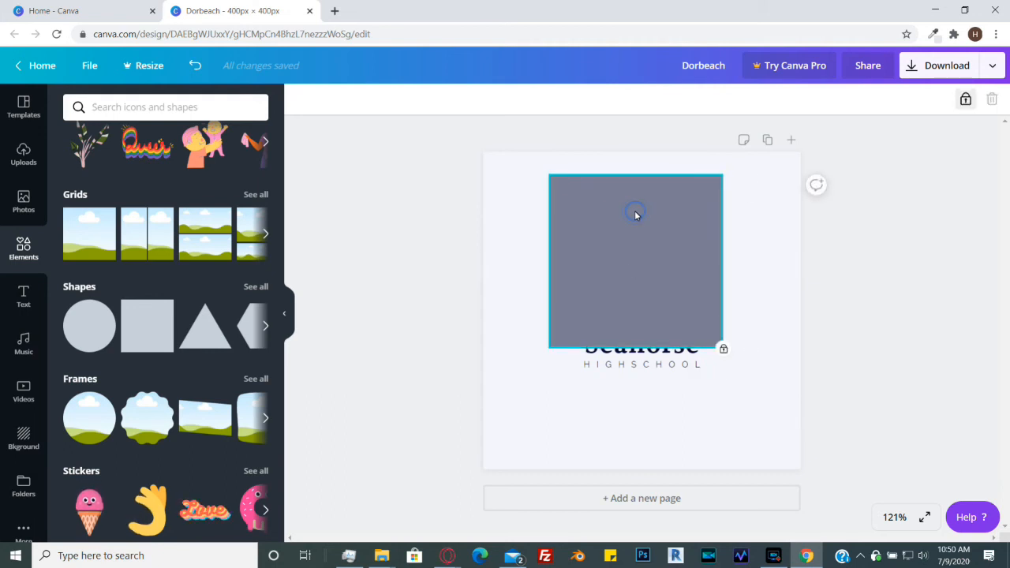
{"action": "left_click", "coordinate": [965, 101]}
{"action": "mouse_move", "coordinate": [622, 211]}
{"action": "left_mouse_down"}
{"action": "mouse_move", "coordinate": [593, 202]}
{"action": "mouse_move", "coordinate": [566, 261]}
{"action": "mouse_move", "coordinate": [649, 288]}
{"action": "mouse_move", "coordinate": [640, 218]}
{"action": "mouse_move", "coordinate": [602, 208]}
{"action": "mouse_move", "coordinate": [618, 202]}
{"action": "left_mouse_up"}
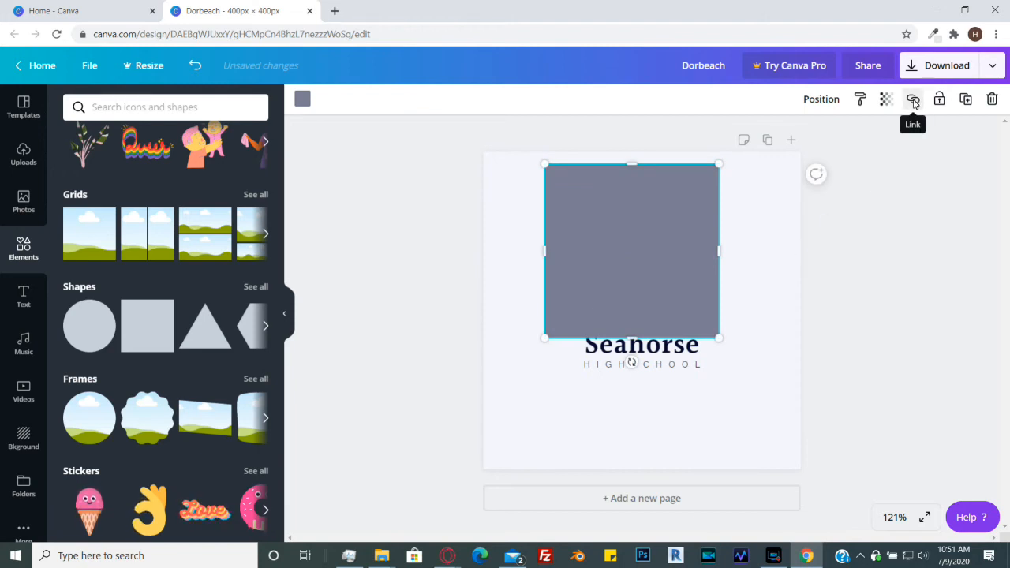
Step: Open and dismiss the square's link field, and try out its transparency setting, ending at 100
{"action": "left_click", "coordinate": [912, 100]}
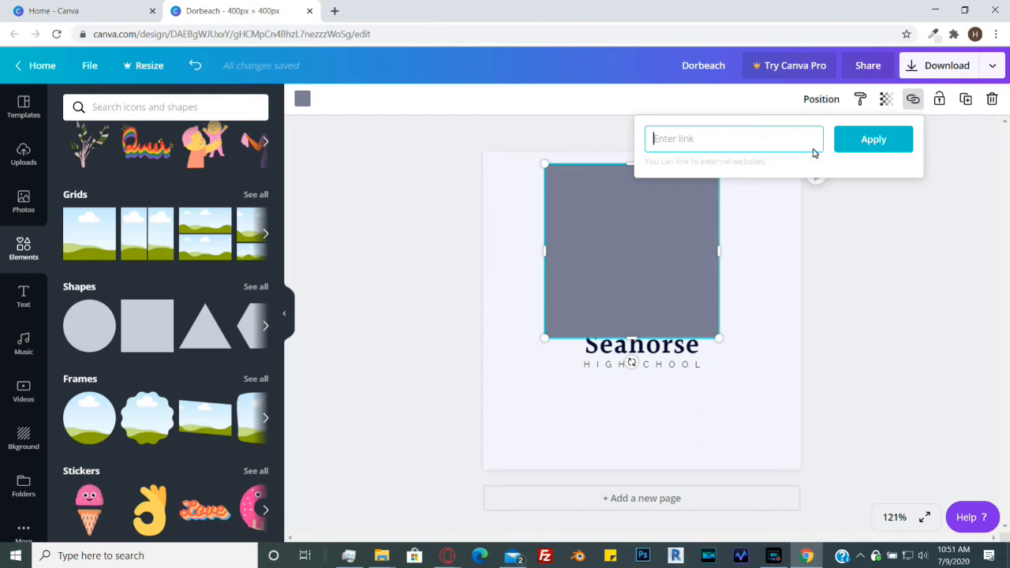
{"action": "left_click", "coordinate": [825, 244]}
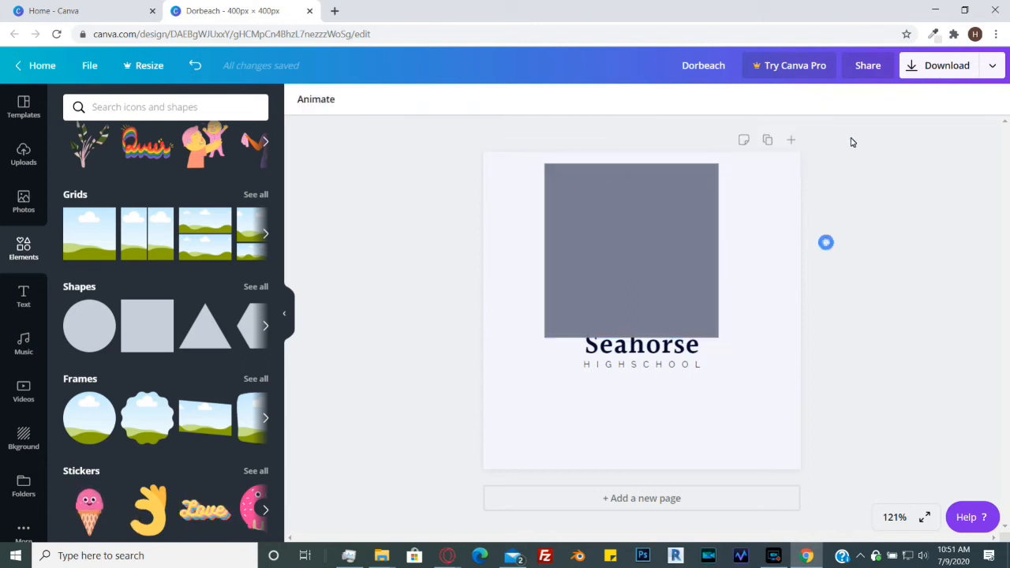
{"action": "left_click", "coordinate": [683, 214]}
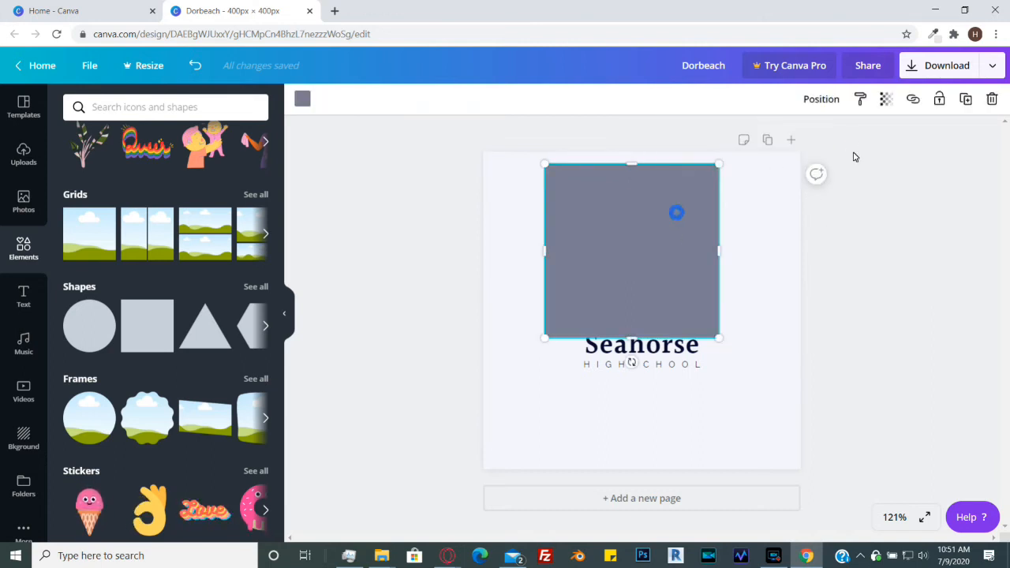
{"action": "left_click", "coordinate": [885, 100]}
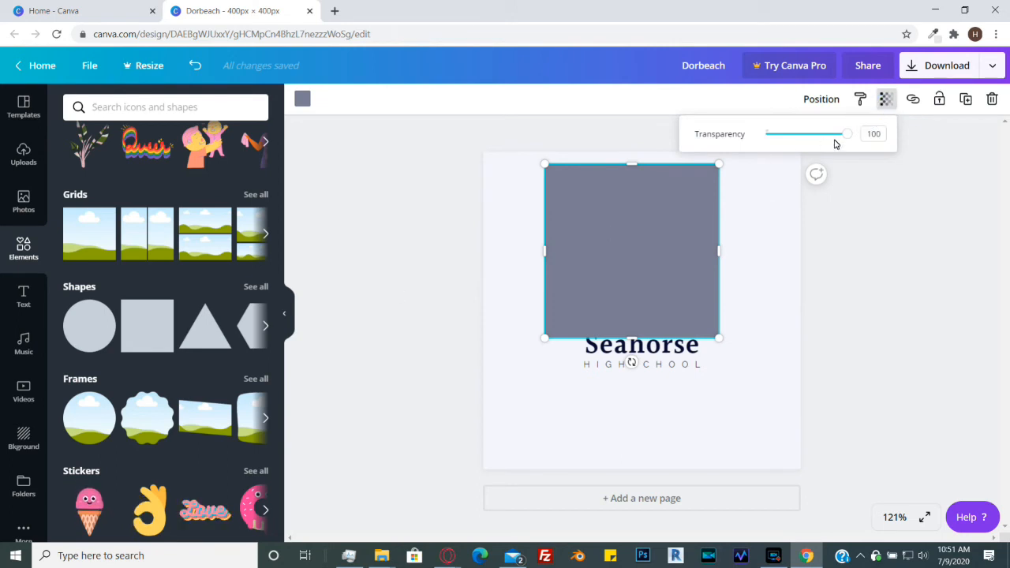
{"action": "left_click_drag", "start_coordinate": [848, 141], "coordinate": [887, 151]}
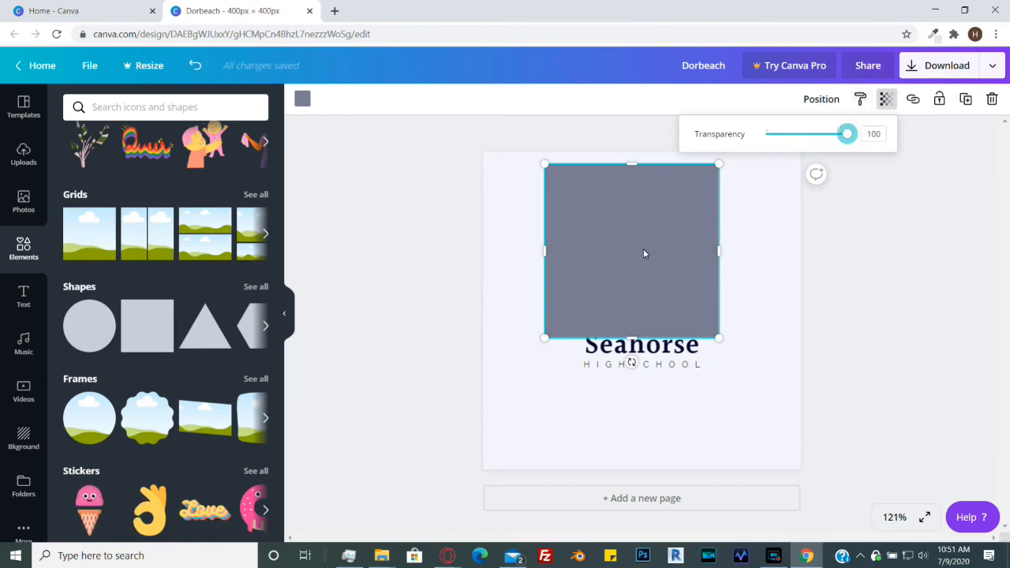
Step: Try out copying the square's style onto the page background, undo it, and reselect the square
{"action": "left_click", "coordinate": [859, 103]}
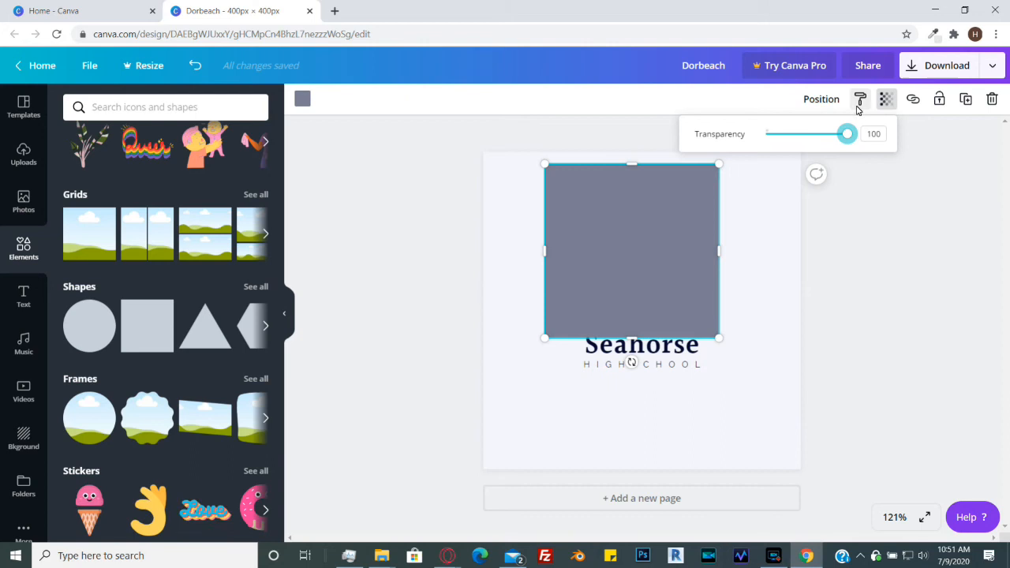
{"action": "left_click", "coordinate": [644, 235]}
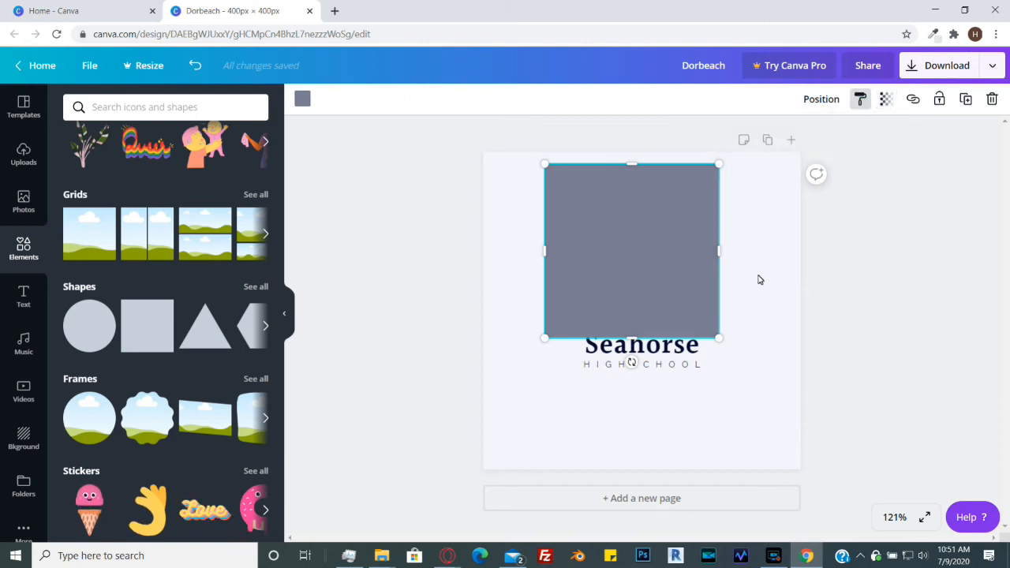
{"action": "left_click", "coordinate": [761, 267]}
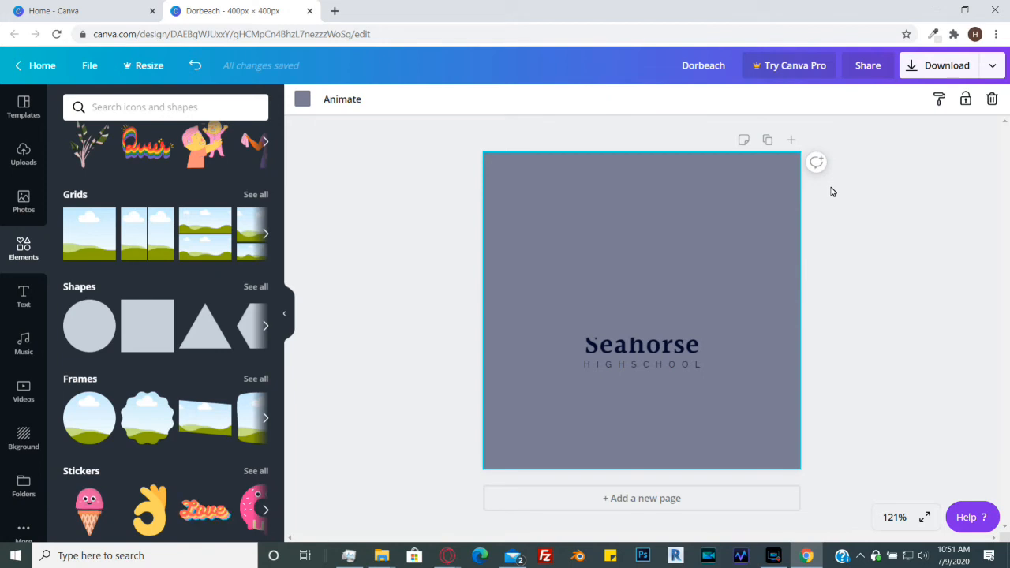
{"action": "key", "text": "ctrl+z"}
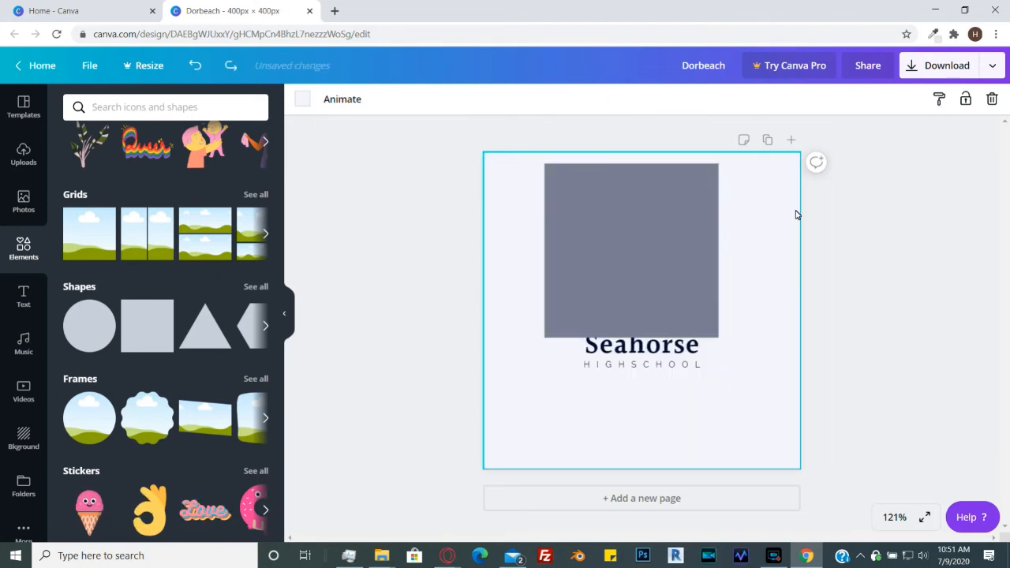
{"action": "left_click", "coordinate": [643, 236]}
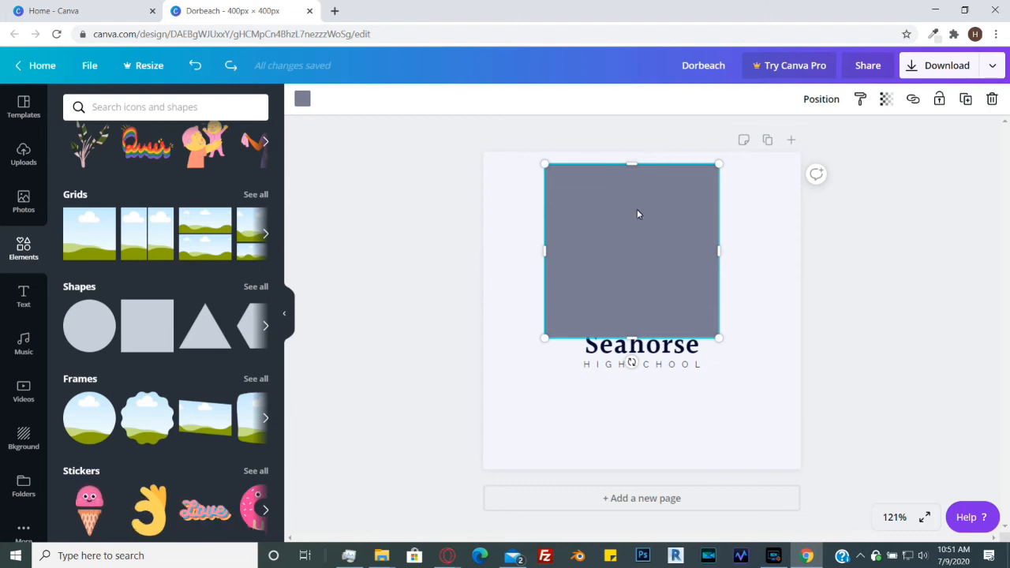
Step: Move the square to the page's horizontal centre and try aligning it to the page's top, middle and bottom in turn
{"action": "left_click", "coordinate": [821, 100]}
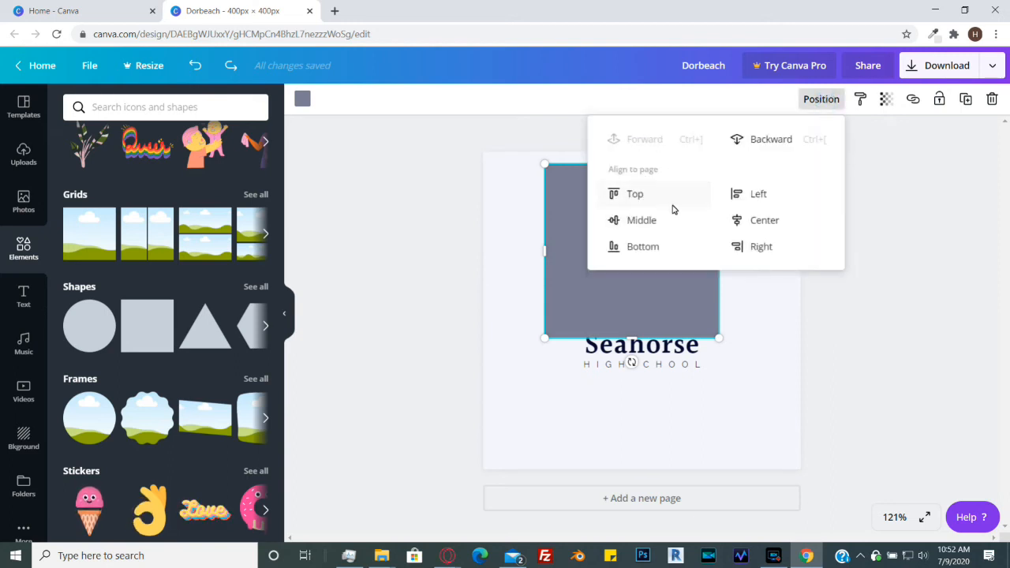
{"action": "left_click_drag", "start_coordinate": [556, 216], "coordinate": [575, 252]}
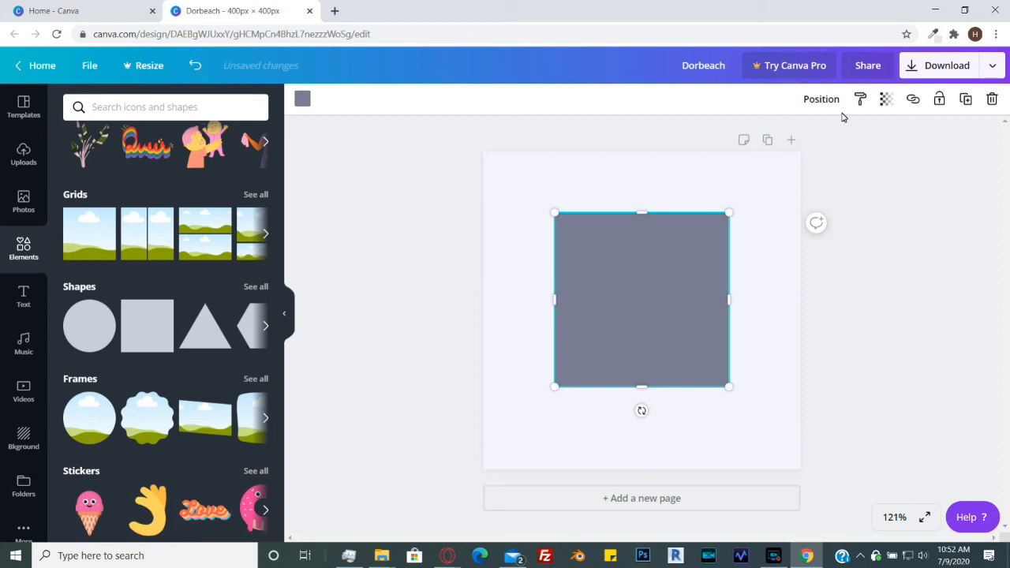
{"action": "left_click", "coordinate": [817, 99]}
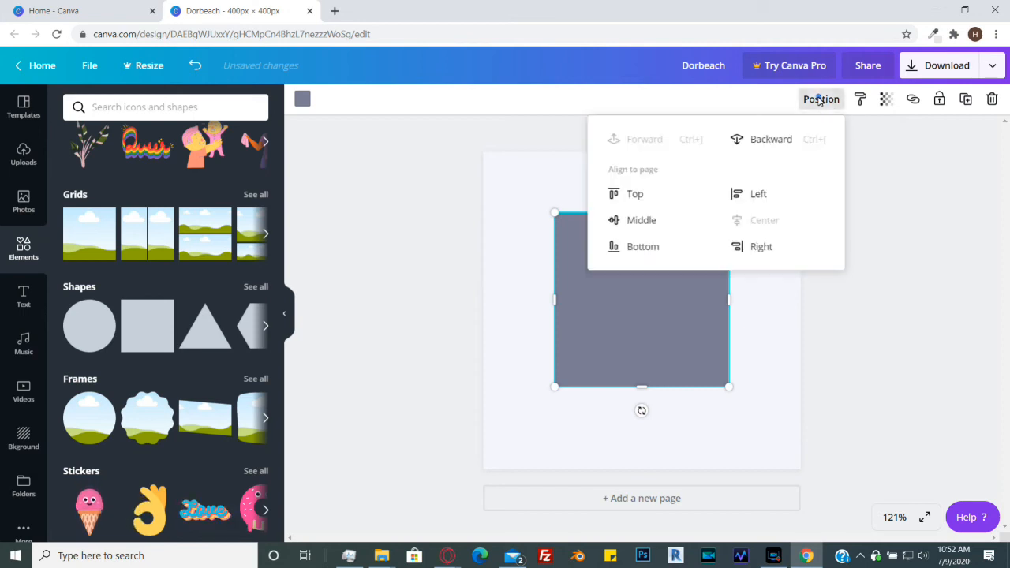
{"action": "left_click", "coordinate": [639, 202]}
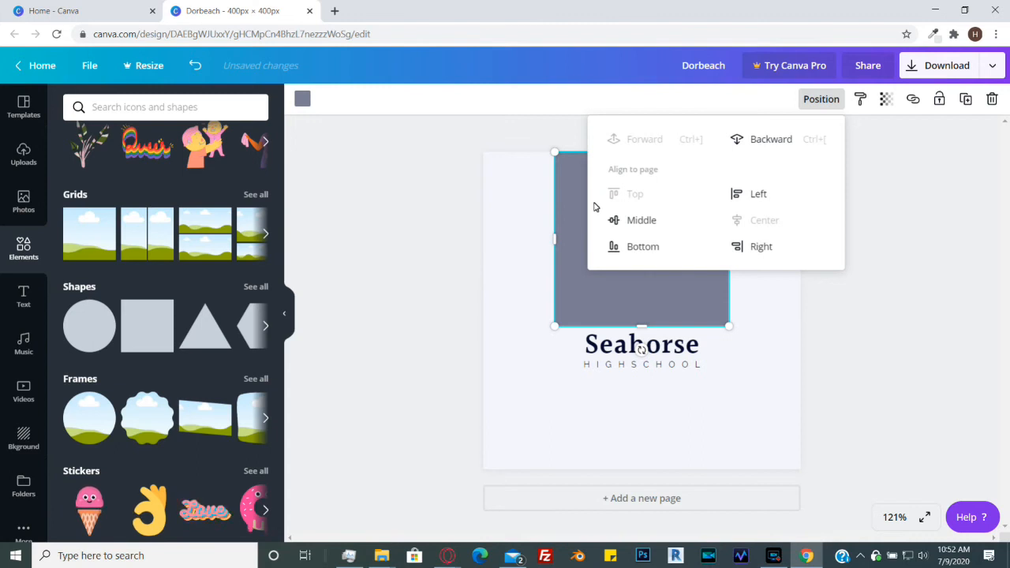
{"action": "left_click", "coordinate": [631, 227]}
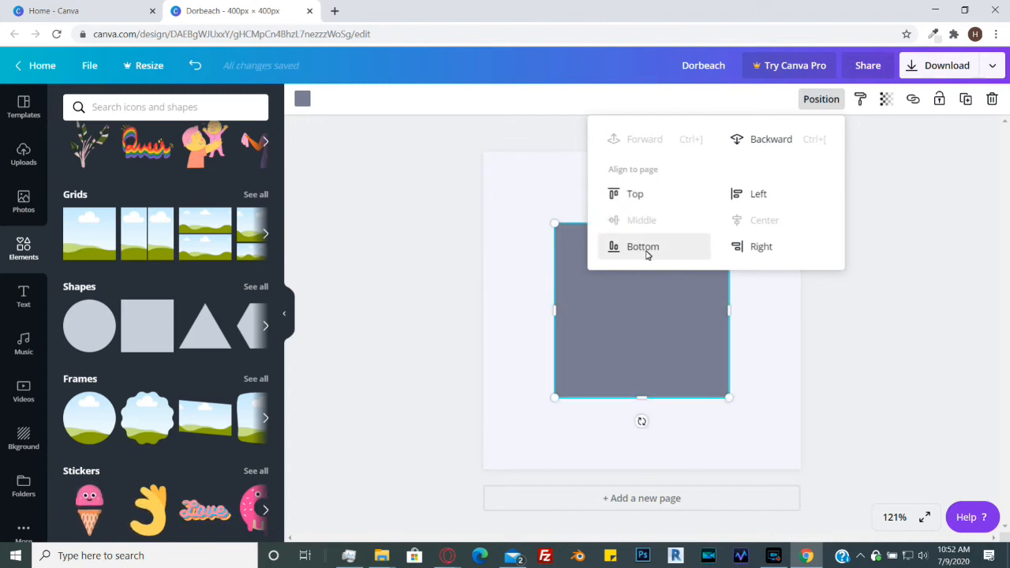
{"action": "left_click", "coordinate": [646, 253]}
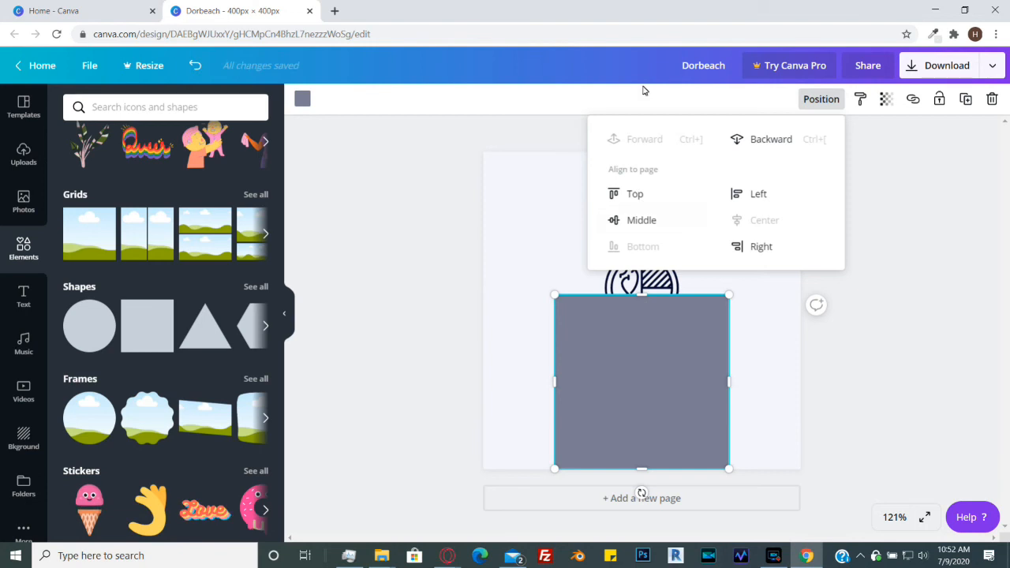
Step: Try aligning the square to the page's left, center and right, and finish with it aligned to the page's center and middle
{"action": "left_click", "coordinate": [752, 195]}
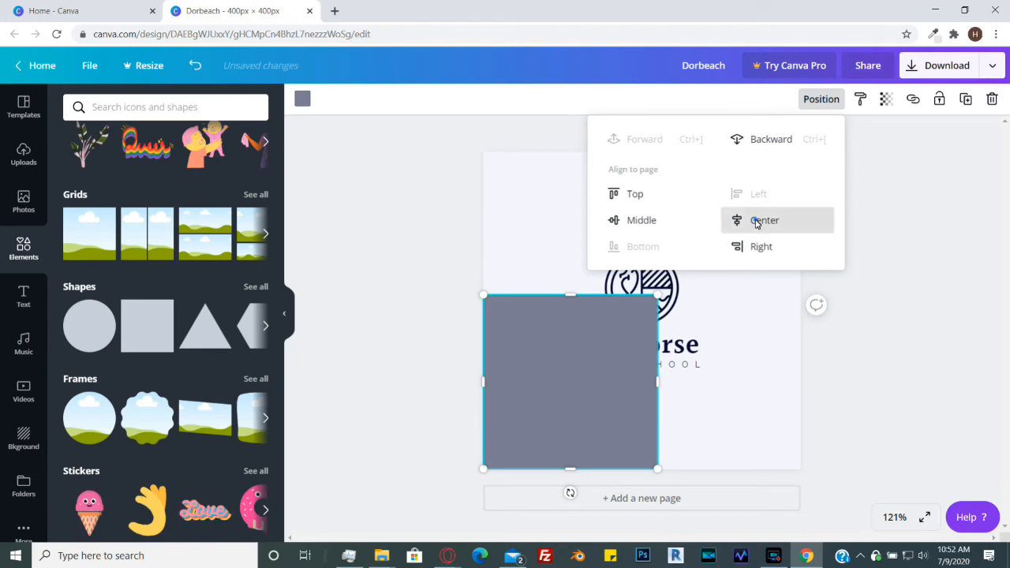
{"action": "left_click", "coordinate": [755, 222]}
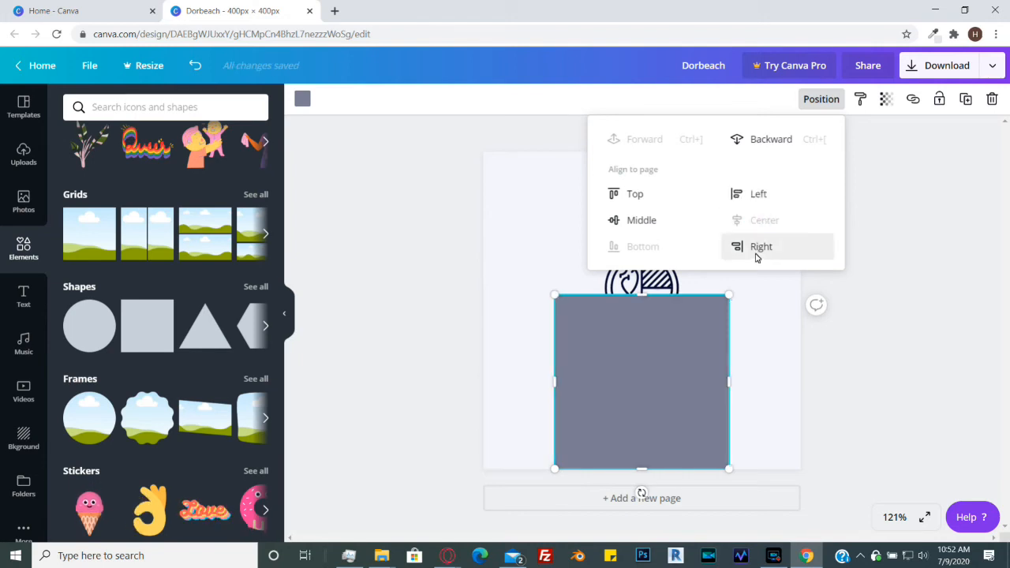
{"action": "left_click", "coordinate": [756, 253]}
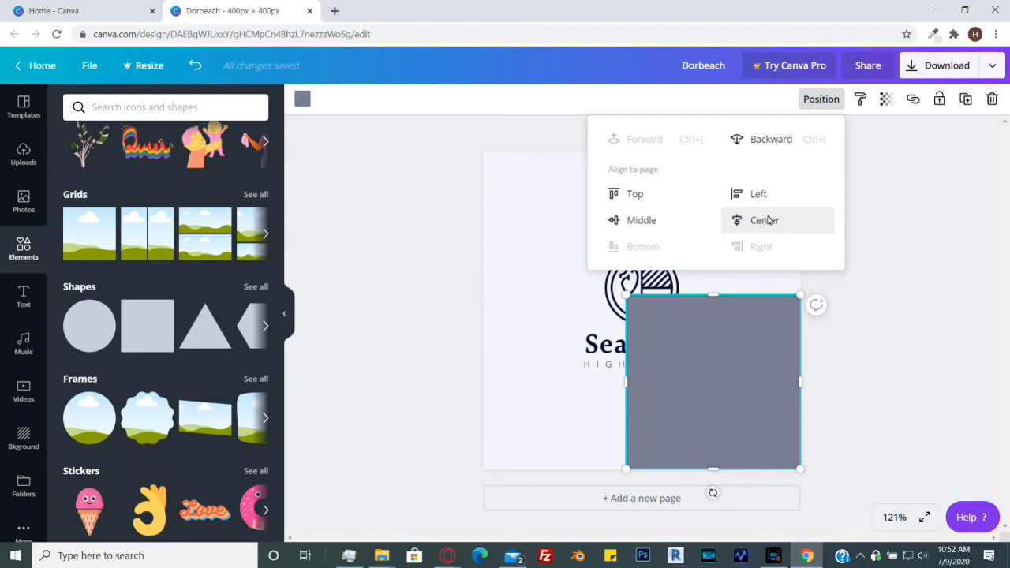
{"action": "left_click", "coordinate": [762, 224]}
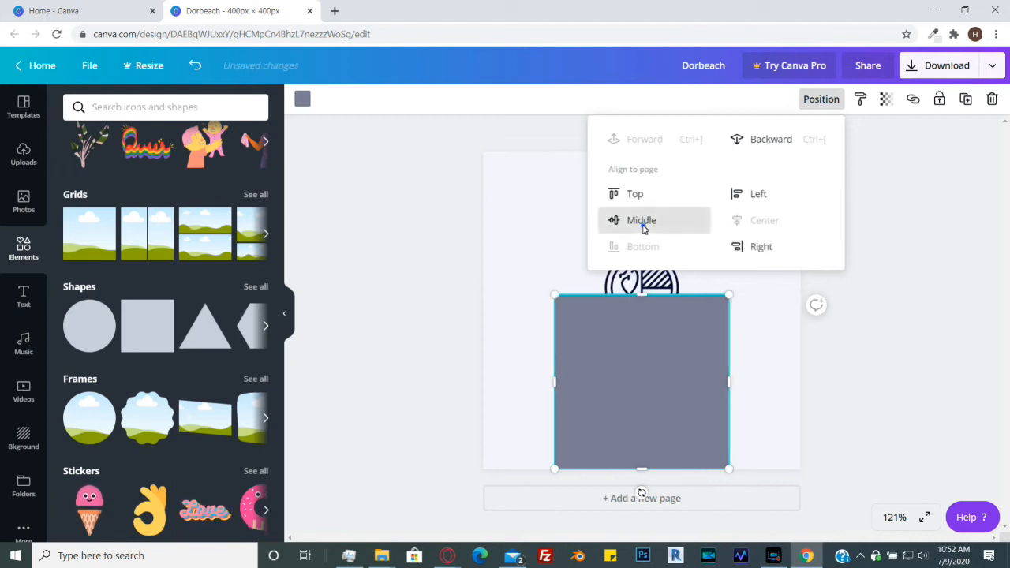
{"action": "left_click", "coordinate": [640, 222]}
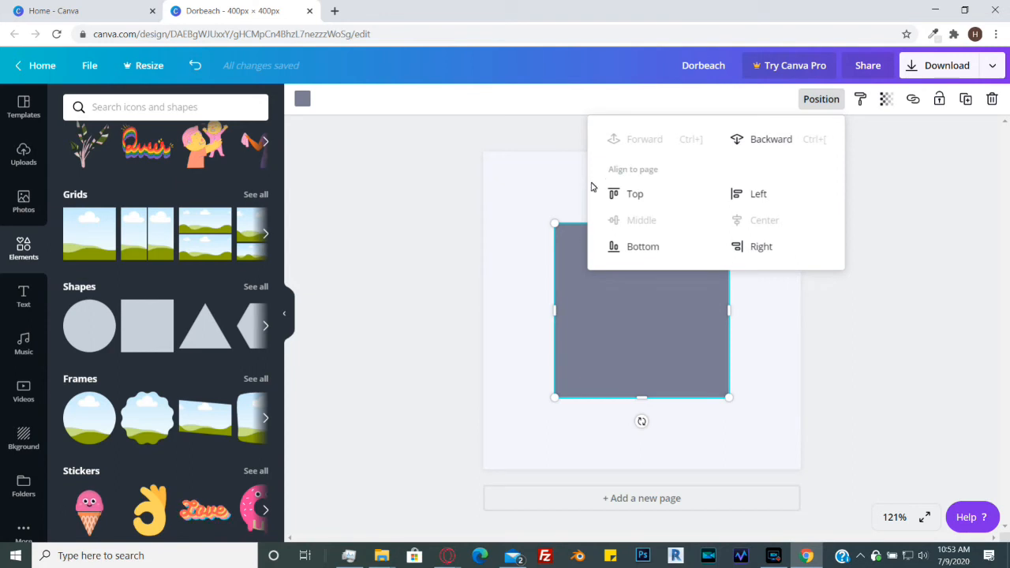
Step: Send the square backward so it sits behind the seahorse emblem and text, and deselect it
{"action": "left_click", "coordinate": [790, 351]}
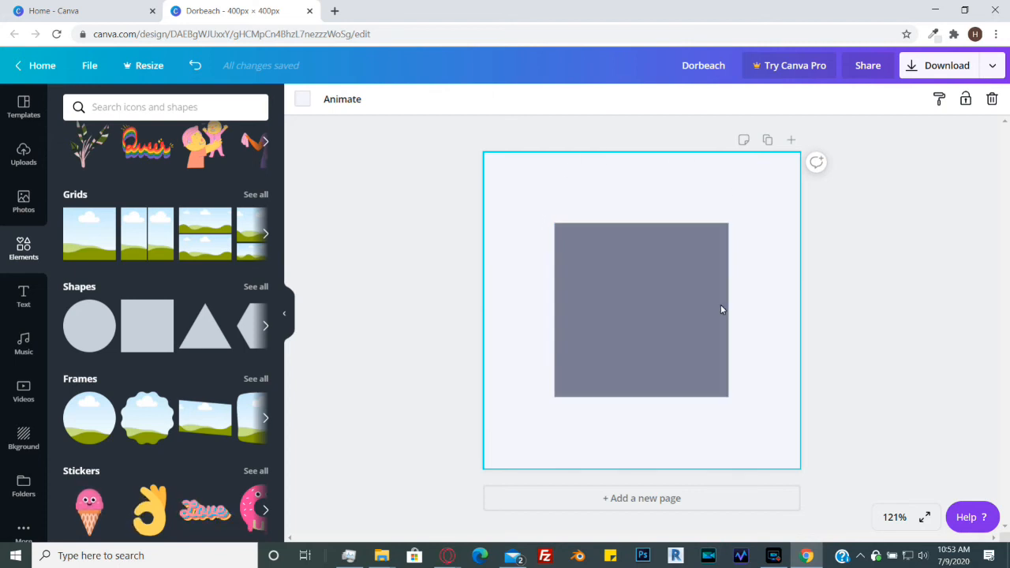
{"action": "left_click", "coordinate": [636, 258]}
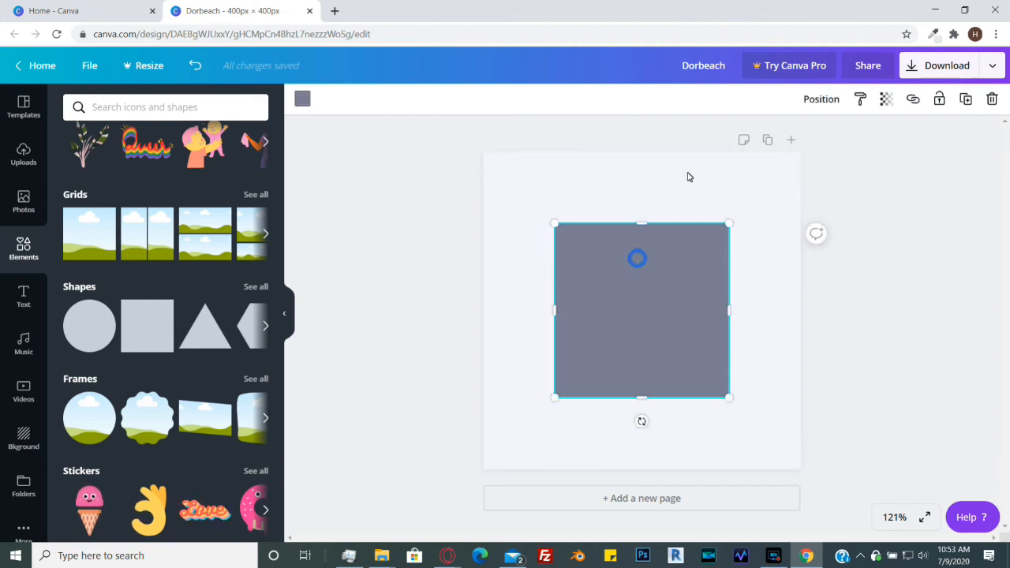
{"action": "left_click", "coordinate": [823, 99]}
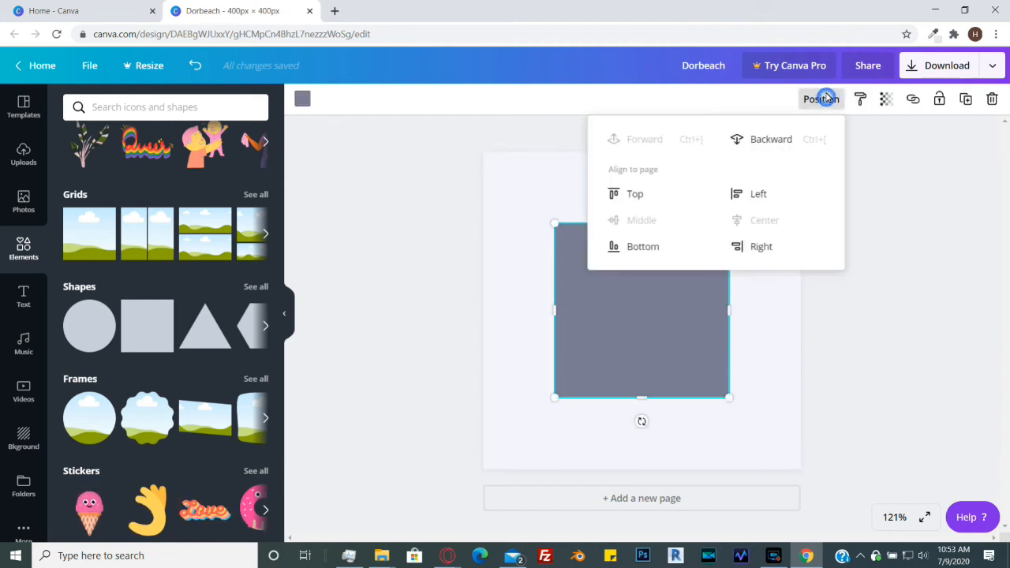
{"action": "left_click", "coordinate": [759, 142]}
{"action": "left_click", "coordinate": [496, 330]}
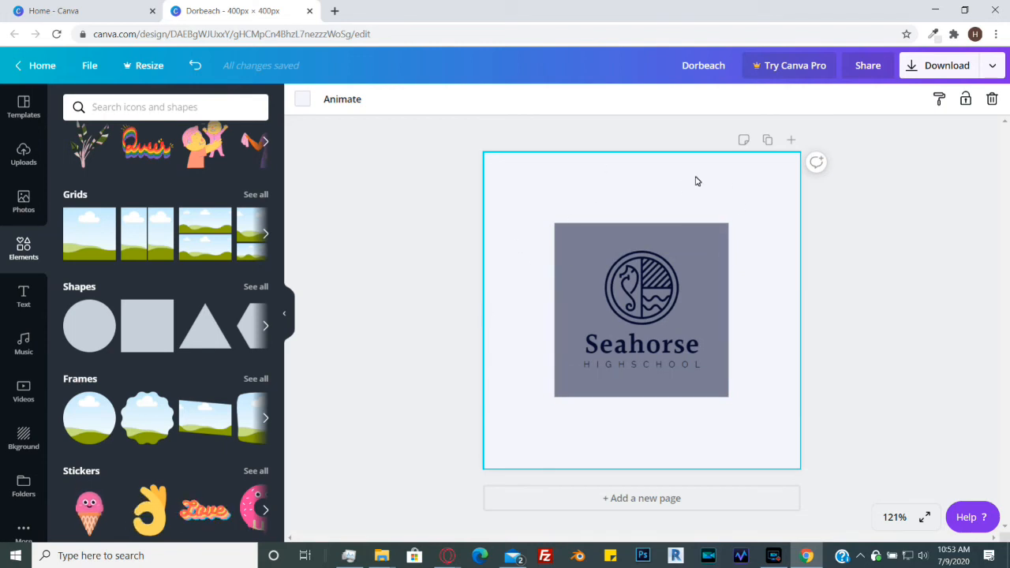
Step: Try out a series of default colors on the square, including teal, greens, yellow, blue and purple, ending with light gray
{"action": "left_click", "coordinate": [708, 231]}
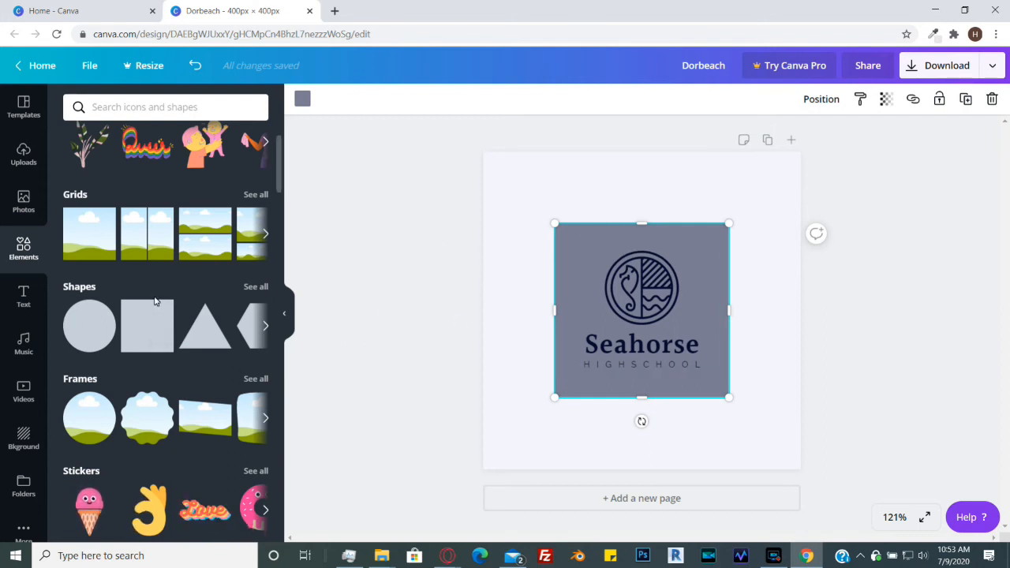
{"action": "scroll", "coordinate": [155, 302], "scroll_direction": "up", "scroll_amount": 1}
{"action": "scroll", "coordinate": [155, 301], "scroll_direction": "up", "scroll_amount": 1}
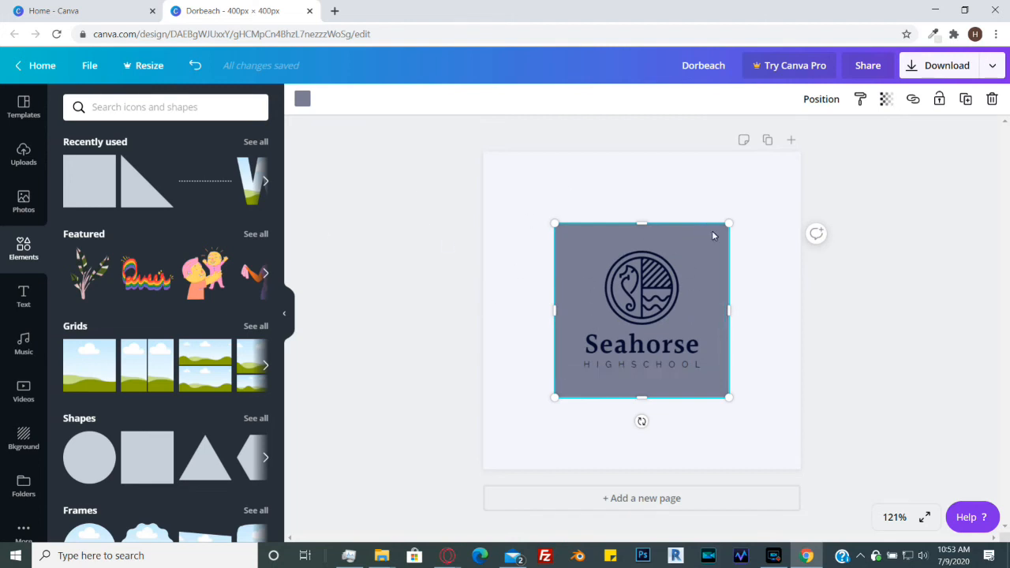
{"action": "left_click", "coordinate": [303, 99]}
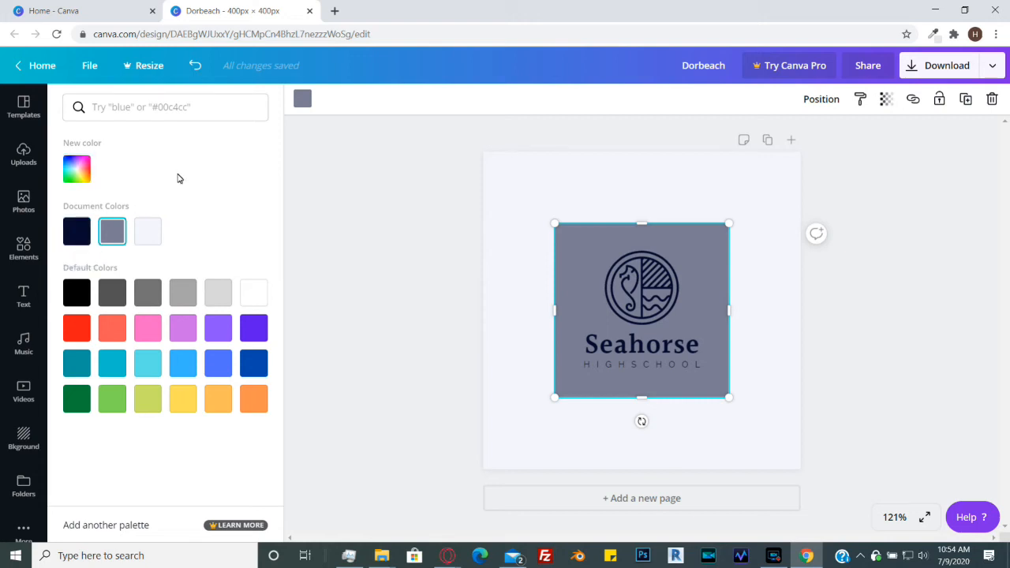
{"action": "left_click", "coordinate": [77, 326]}
{"action": "left_click", "coordinate": [76, 364]}
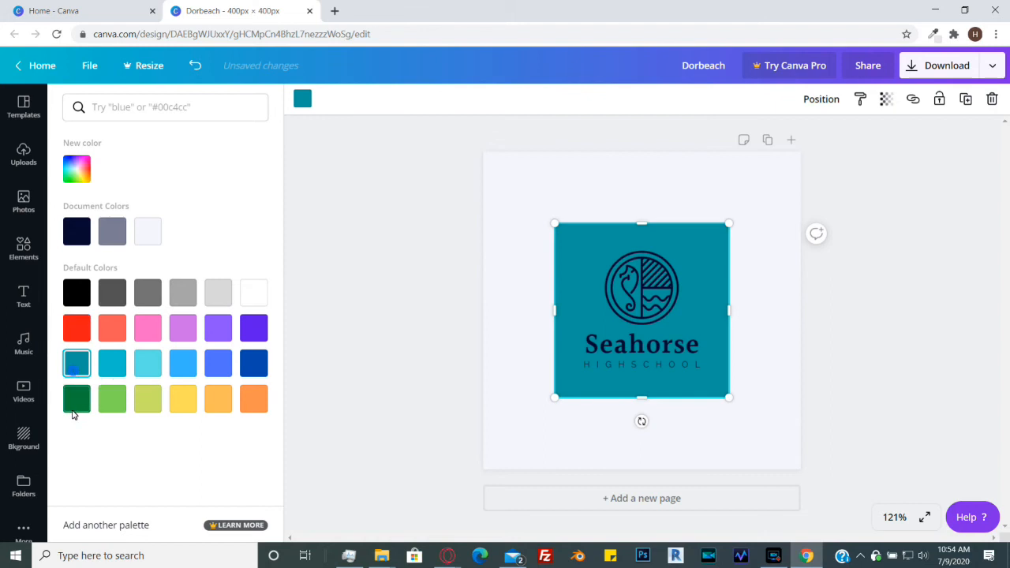
{"action": "left_click", "coordinate": [78, 400]}
{"action": "left_click", "coordinate": [112, 399]}
{"action": "left_click", "coordinate": [148, 398]}
{"action": "left_click", "coordinate": [187, 402]}
{"action": "left_click", "coordinate": [182, 365]}
{"action": "left_click", "coordinate": [182, 328]}
{"action": "left_click", "coordinate": [183, 294]}
{"action": "left_click", "coordinate": [218, 293]}
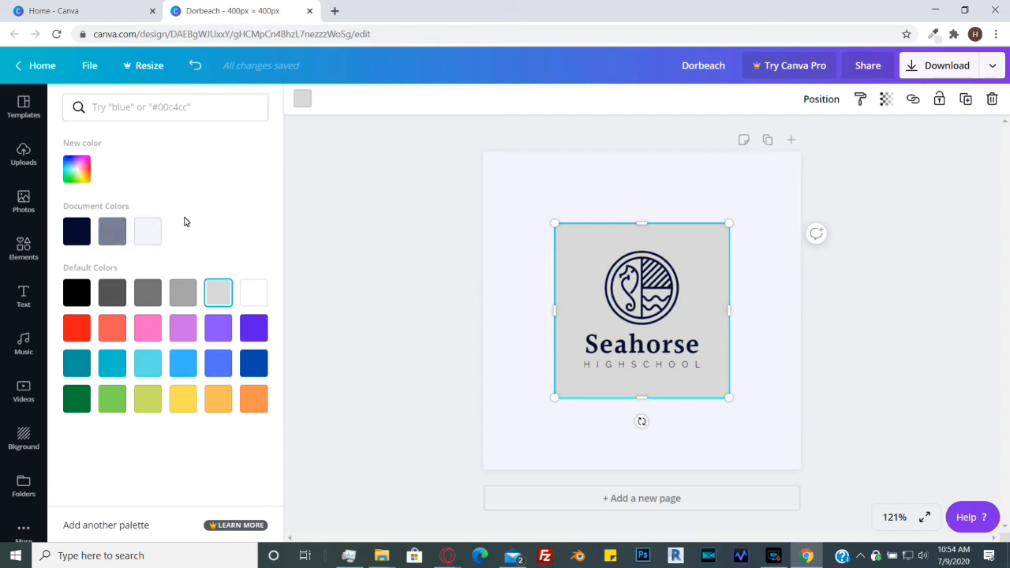
Step: Mix a new custom color for the square, a bright pink of #ff00b0
{"action": "left_click", "coordinate": [78, 173]}
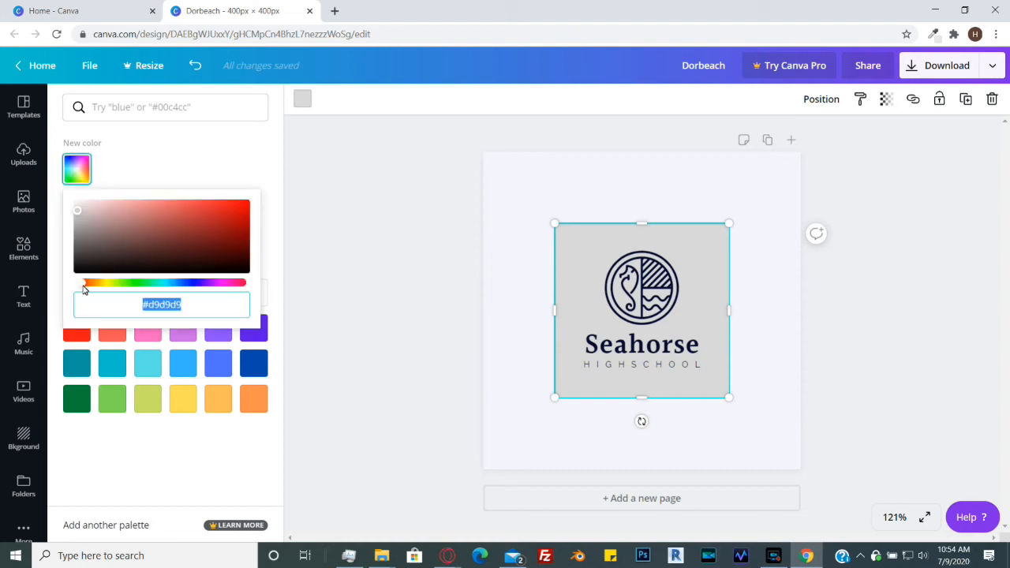
{"action": "left_click_drag", "start_coordinate": [85, 286], "coordinate": [224, 284]}
{"action": "left_click_drag", "start_coordinate": [177, 228], "coordinate": [257, 202]}
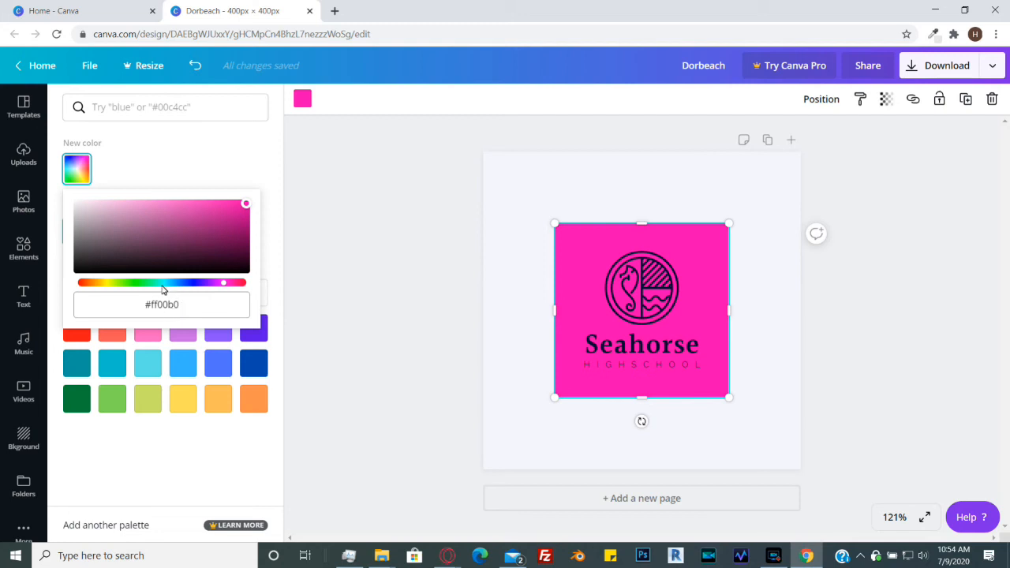
{"action": "left_click", "coordinate": [137, 153]}
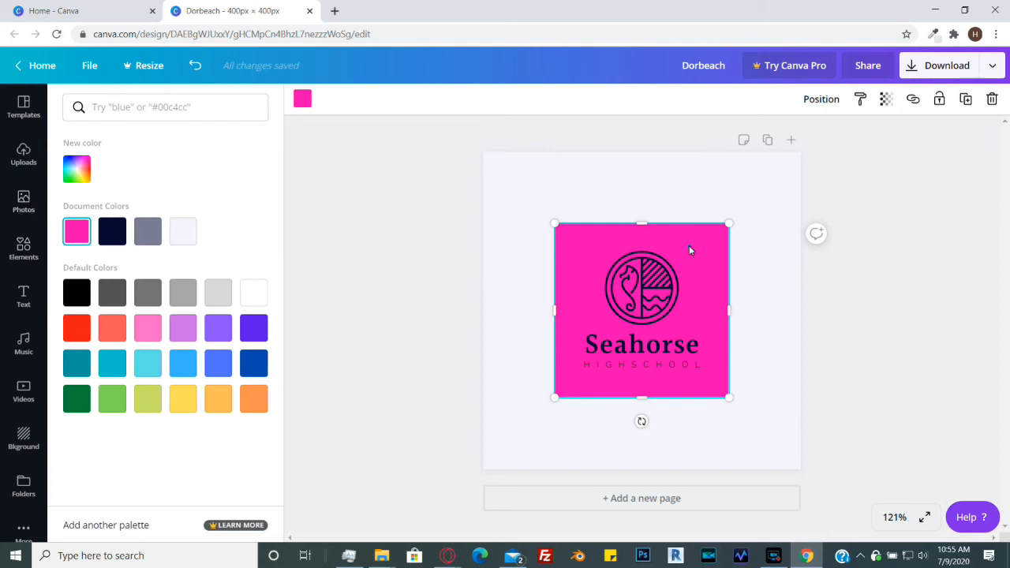
Step: Delete the square and add the free photo of a person walking past an orange wall to the page
{"action": "left_click", "coordinate": [992, 100]}
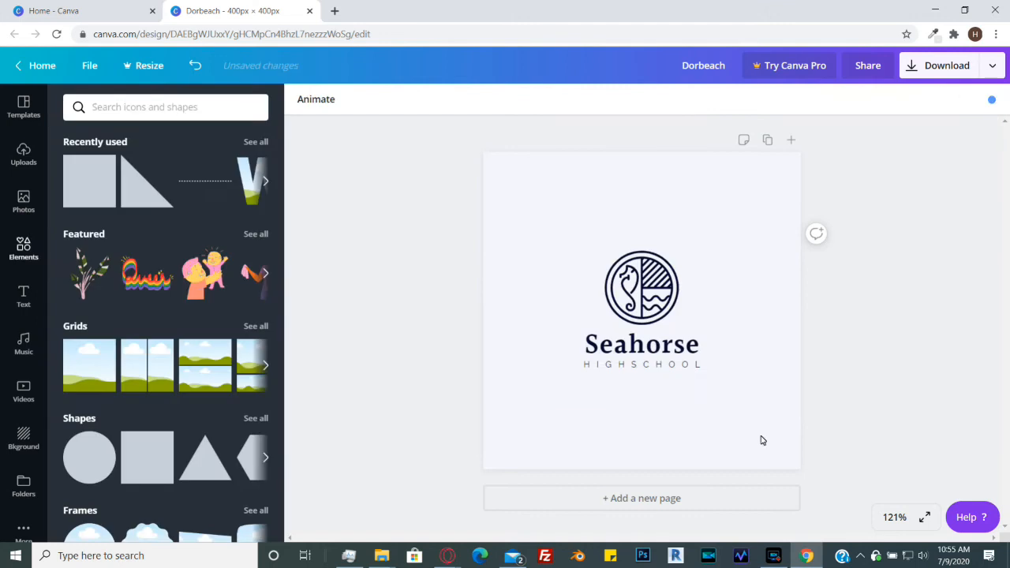
{"action": "left_click", "coordinate": [21, 212]}
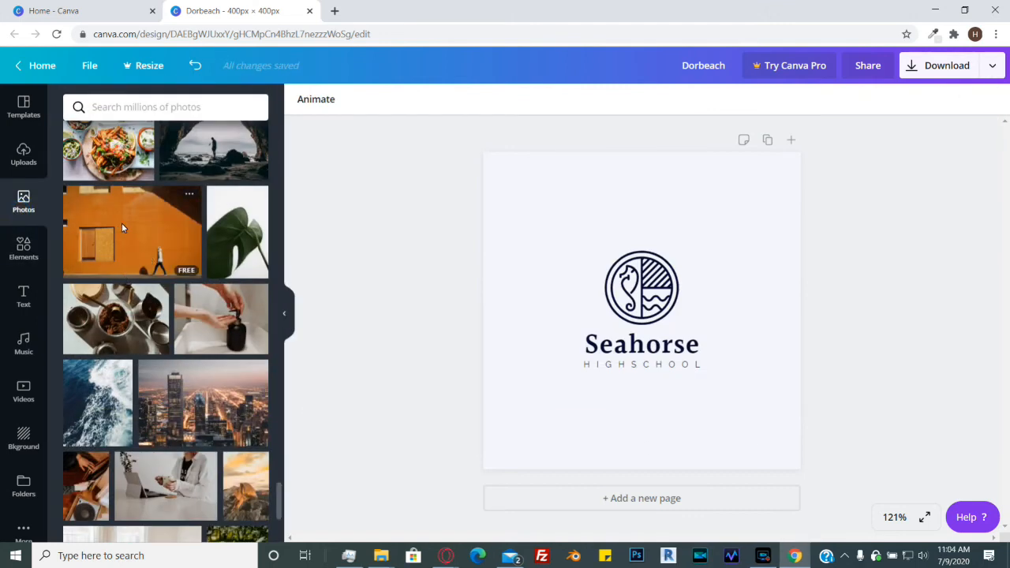
{"action": "left_click", "coordinate": [121, 228]}
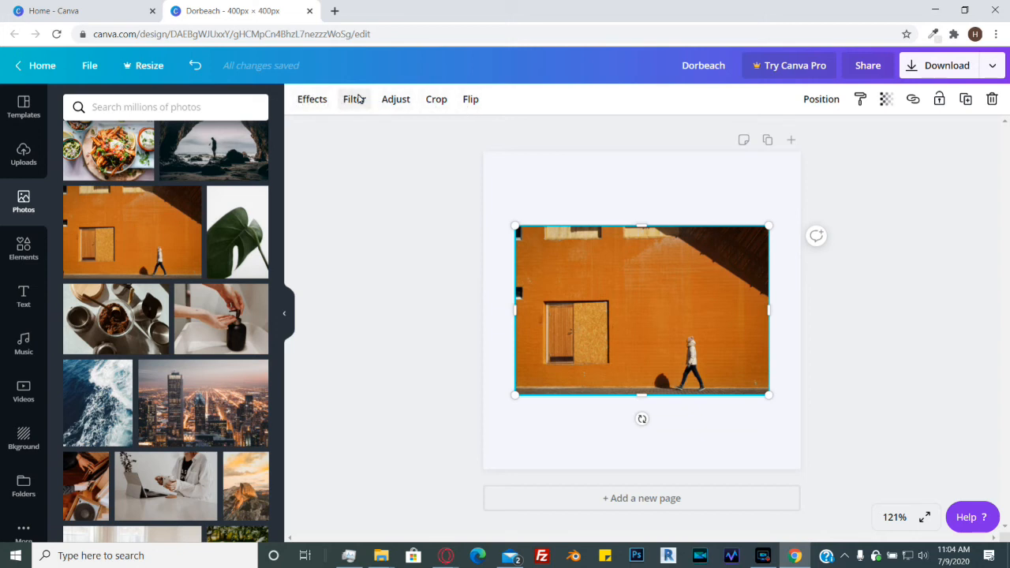
Step: Flip the orange wall photo horizontally and vertically
{"action": "left_click", "coordinate": [471, 101]}
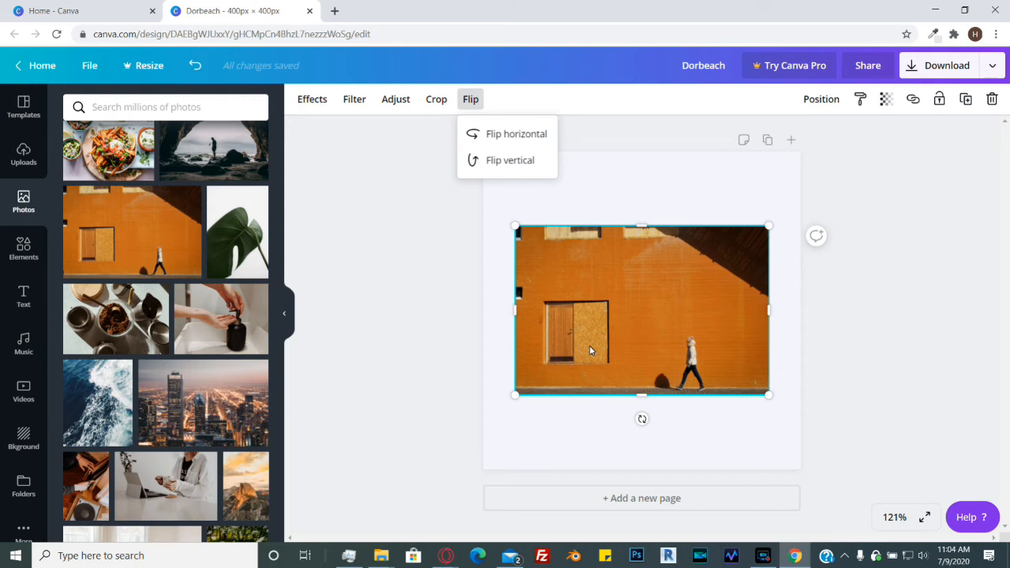
{"action": "left_click", "coordinate": [502, 136]}
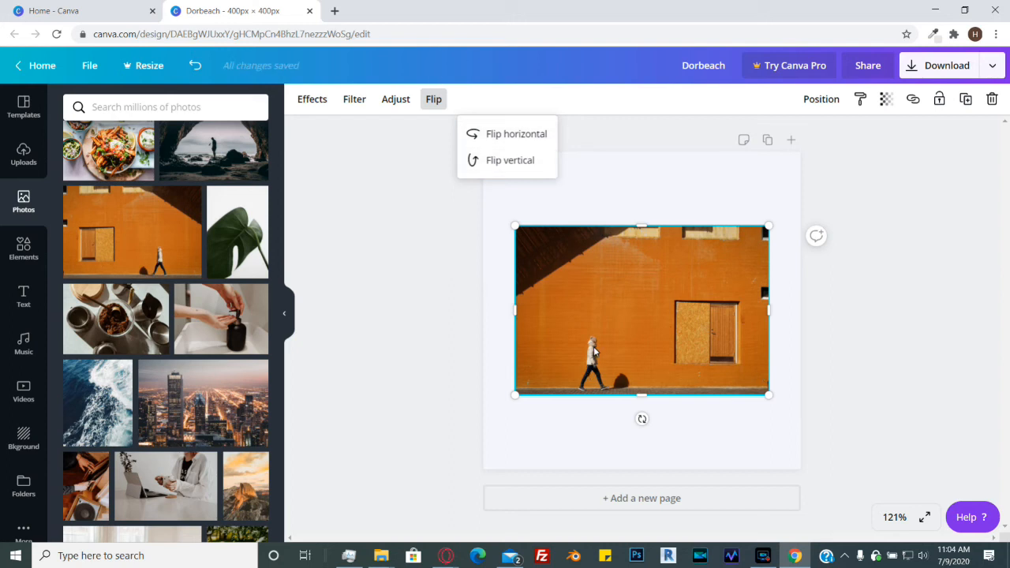
{"action": "left_click", "coordinate": [518, 161]}
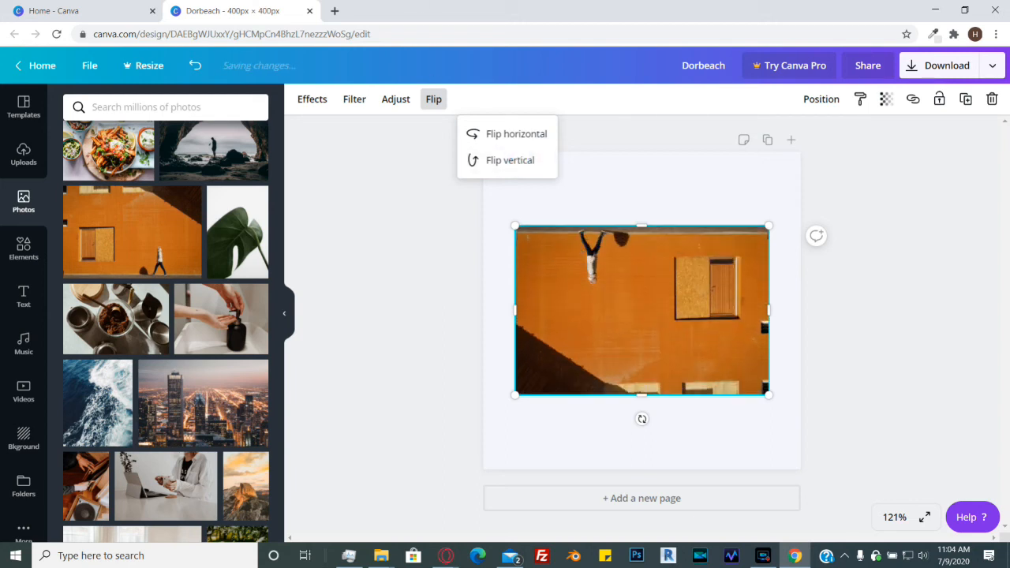
{"action": "left_click", "coordinate": [471, 95]}
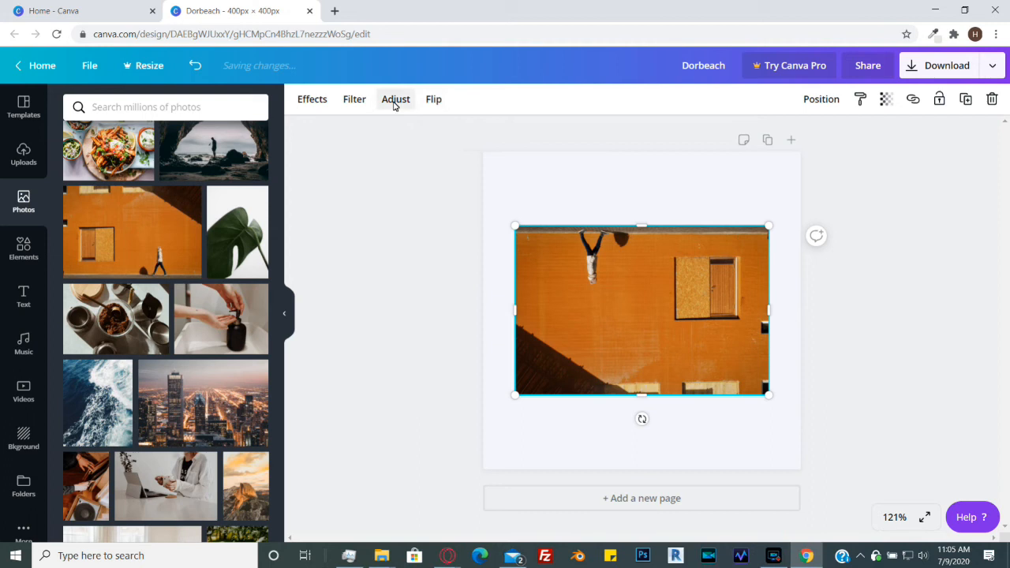
Step: Try out the photo's brightness, contrast and saturation adjustments, return them to 0, and set its blur to 27 with X-Process at 0
{"action": "left_click", "coordinate": [405, 100]}
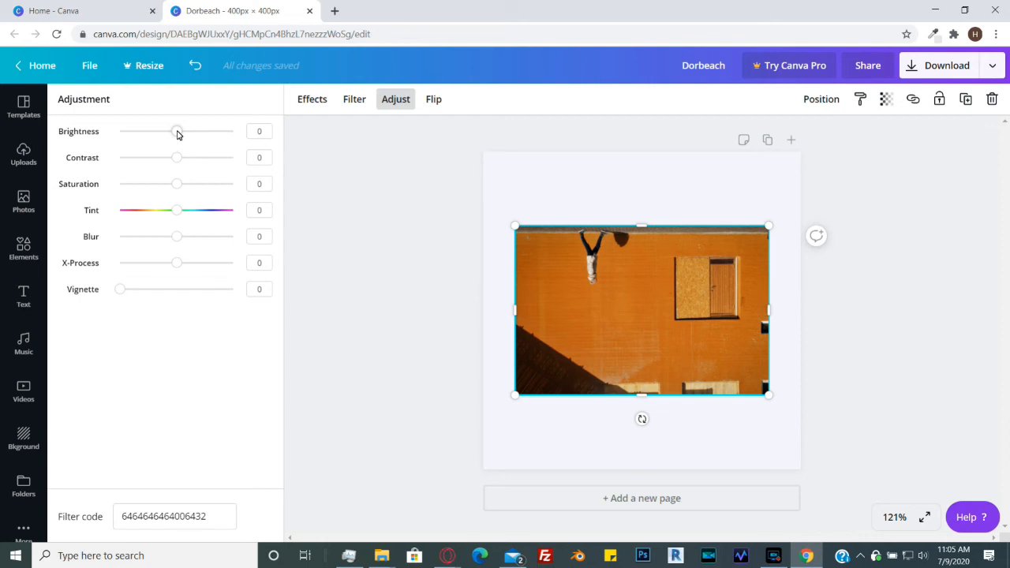
{"action": "left_click_drag", "start_coordinate": [176, 134], "coordinate": [238, 160]}
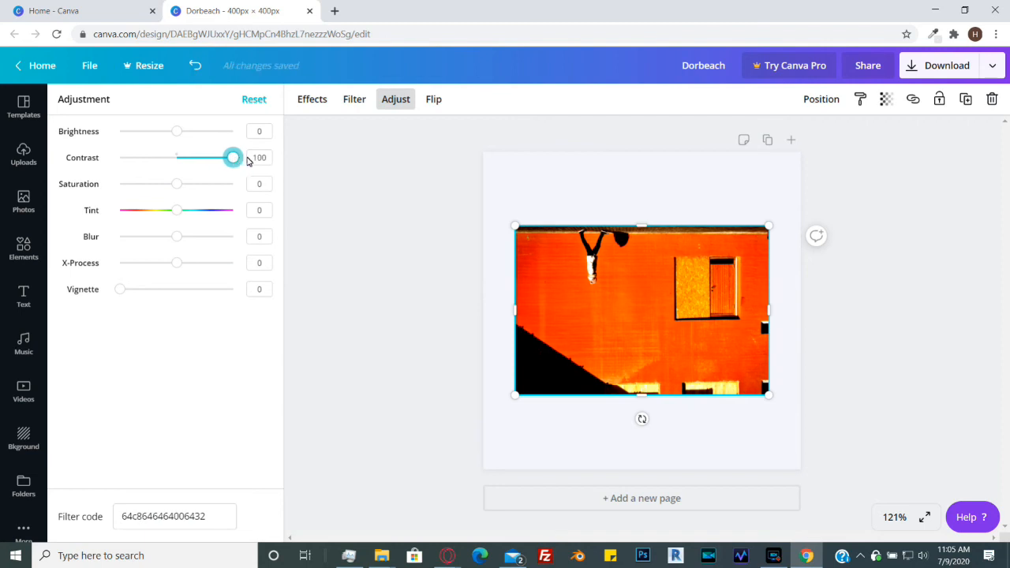
{"action": "left_click_drag", "start_coordinate": [233, 160], "coordinate": [244, 181]}
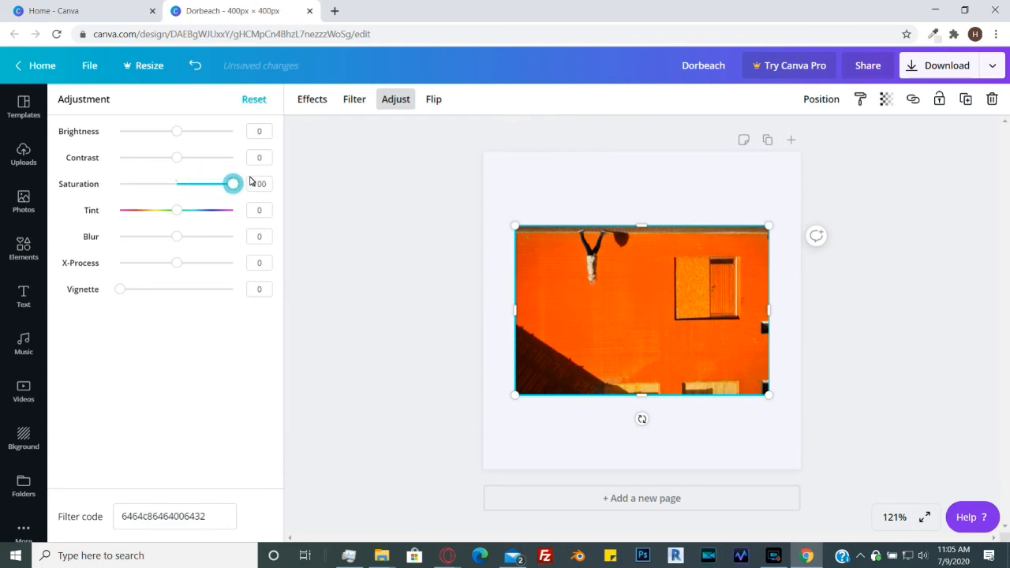
{"action": "left_click_drag", "start_coordinate": [249, 181], "coordinate": [193, 239]}
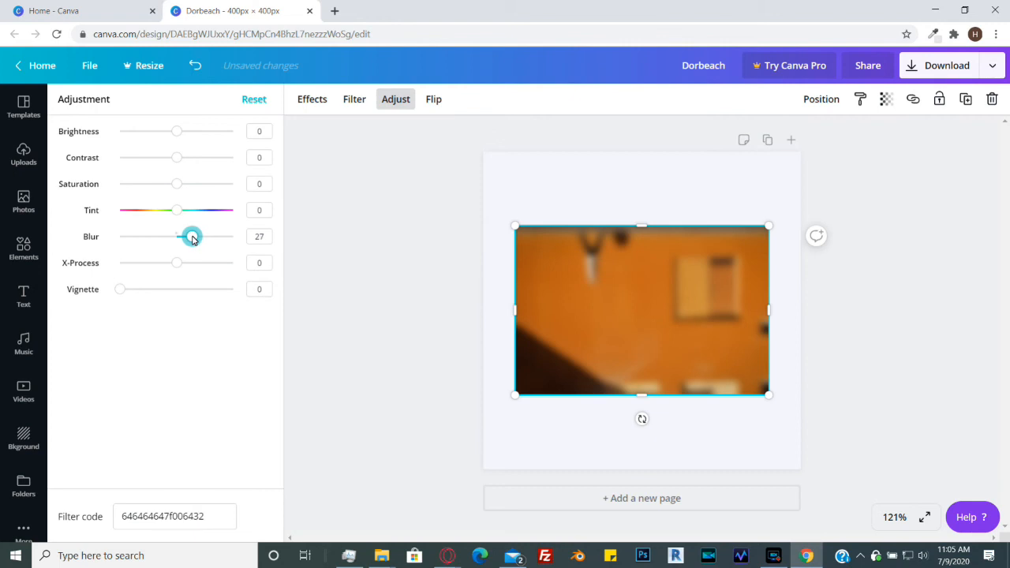
{"action": "mouse_move", "coordinate": [175, 263]}
{"action": "left_mouse_down"}
{"action": "mouse_move", "coordinate": [209, 262]}
{"action": "mouse_move", "coordinate": [176, 262]}
{"action": "left_mouse_up"}
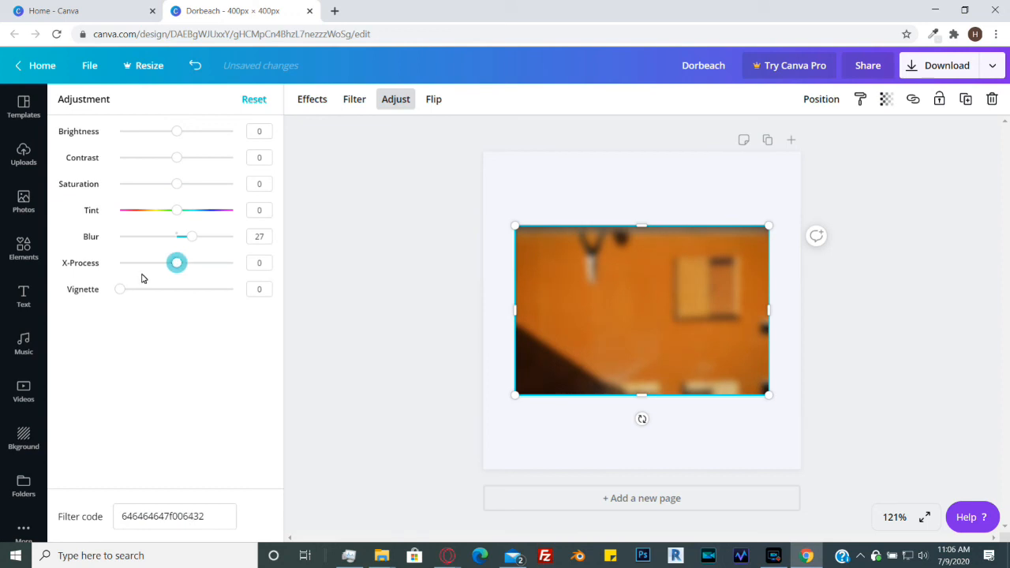
Step: Set the orange wall photo's blur to 4 and its vignette to 100
{"action": "left_click_drag", "start_coordinate": [120, 293], "coordinate": [205, 297]}
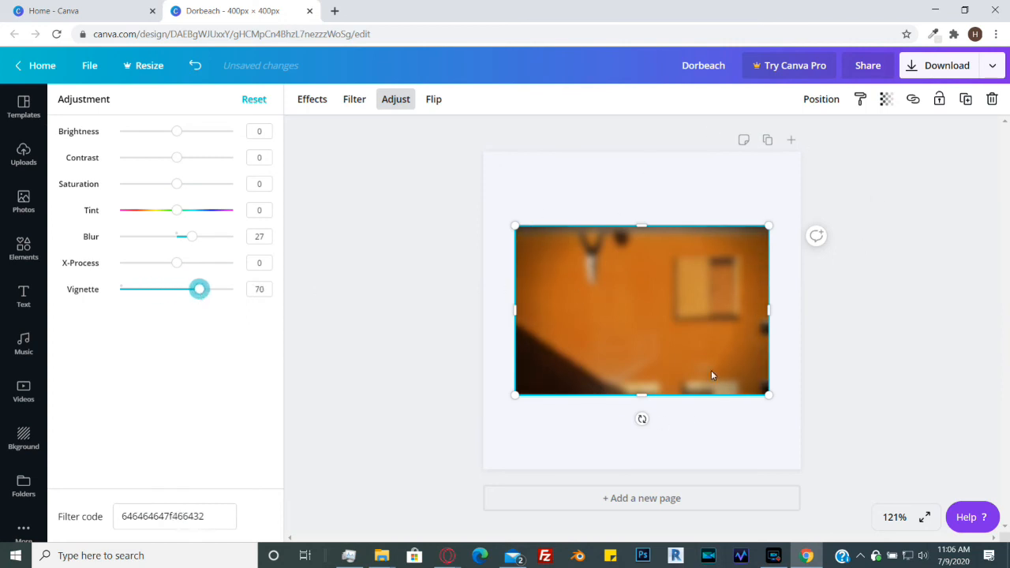
{"action": "left_click_drag", "start_coordinate": [194, 236], "coordinate": [179, 238]}
{"action": "left_click_drag", "start_coordinate": [202, 294], "coordinate": [263, 289]}
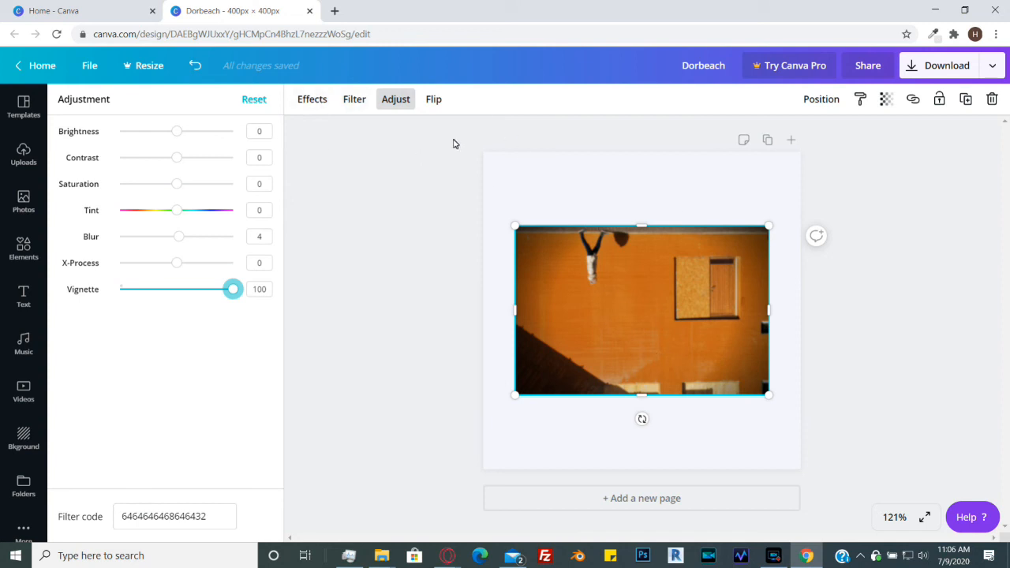
Step: Try several filters on the photo, including Nordic and Street at intensity 24, and settle on Peony at intensity 50
{"action": "left_click", "coordinate": [355, 103]}
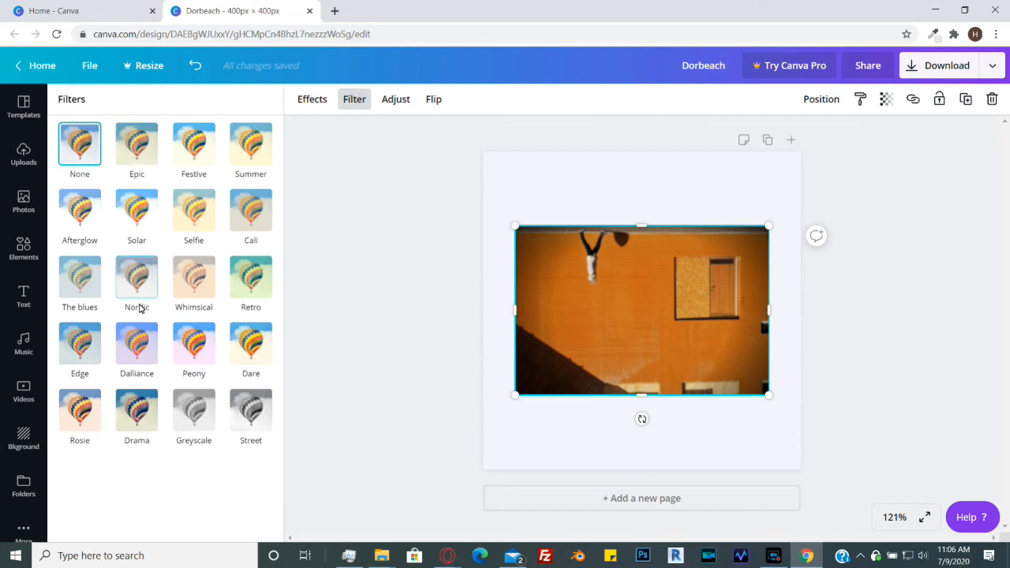
{"action": "left_click", "coordinate": [249, 162]}
{"action": "left_click", "coordinate": [126, 310]}
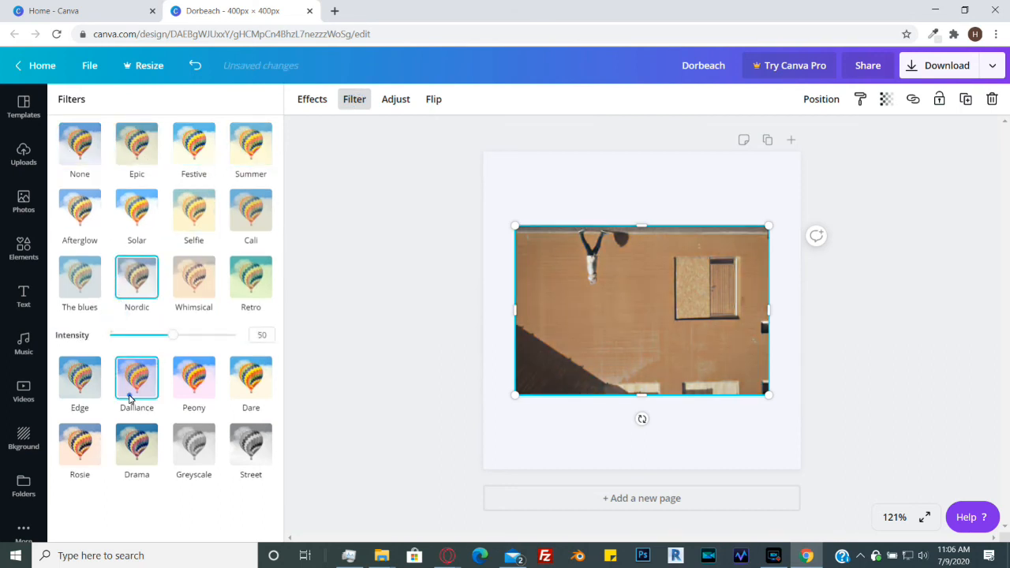
{"action": "left_click", "coordinate": [130, 394]}
{"action": "left_click", "coordinate": [136, 429]}
{"action": "left_click", "coordinate": [81, 433]}
{"action": "left_click", "coordinate": [199, 424]}
{"action": "left_click", "coordinate": [237, 405]}
{"action": "left_click_drag", "start_coordinate": [173, 467], "coordinate": [140, 467]}
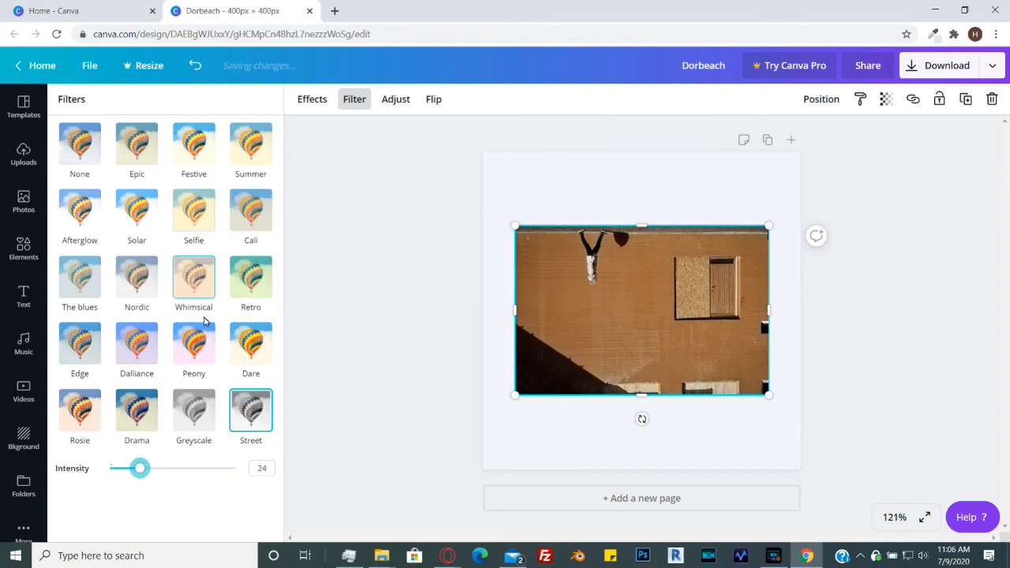
{"action": "left_click", "coordinate": [196, 341]}
{"action": "mouse_move", "coordinate": [172, 401]}
{"action": "left_mouse_down"}
{"action": "mouse_move", "coordinate": [219, 401]}
{"action": "mouse_move", "coordinate": [109, 407]}
{"action": "mouse_move", "coordinate": [173, 402]}
{"action": "left_mouse_up"}
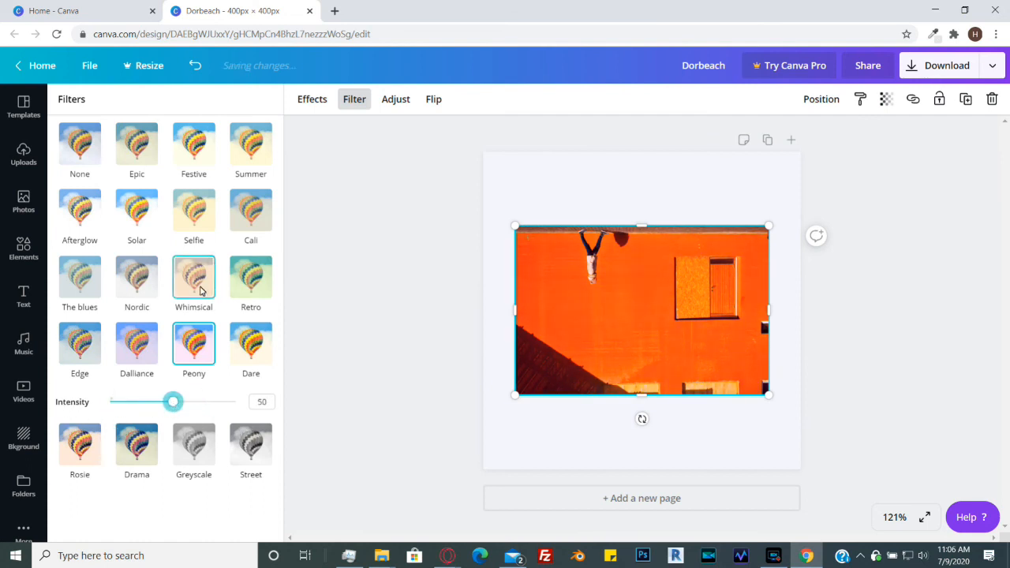
Step: Browse the available photo effects and connect the Duotone effect
{"action": "left_click", "coordinate": [316, 102]}
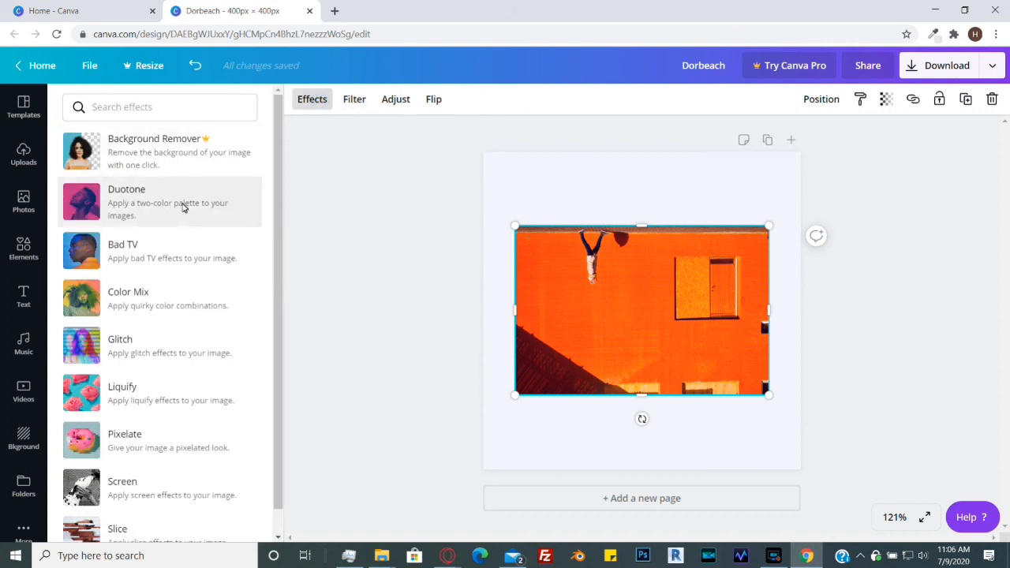
{"action": "left_click_drag", "start_coordinate": [277, 150], "coordinate": [251, 134]}
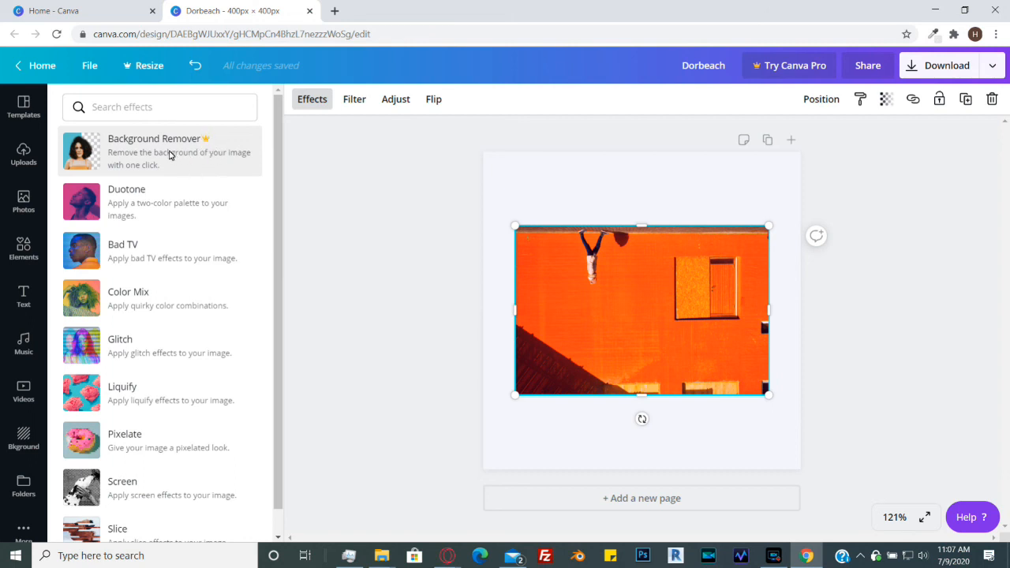
{"action": "left_click", "coordinate": [162, 202]}
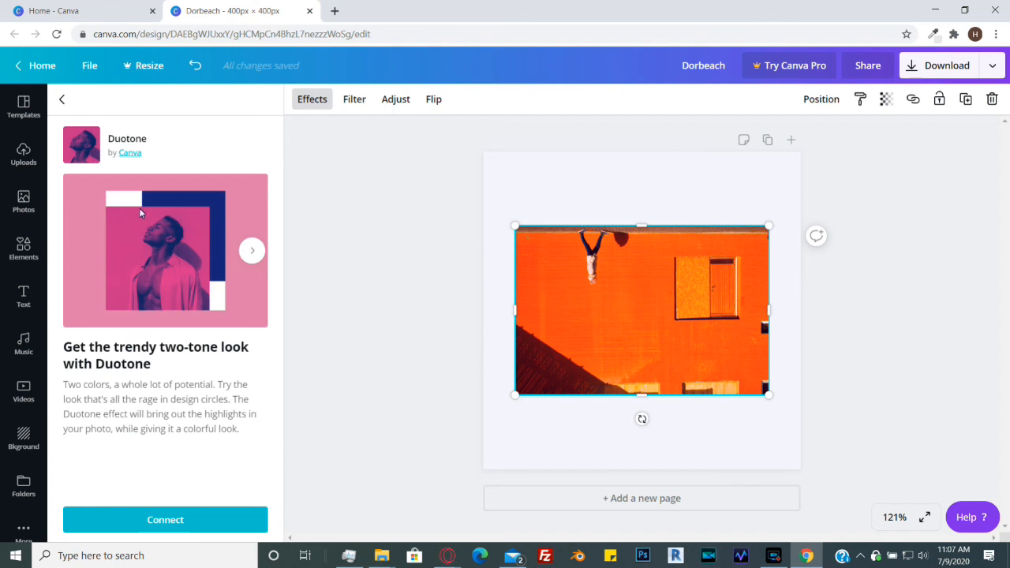
{"action": "left_click", "coordinate": [148, 527]}
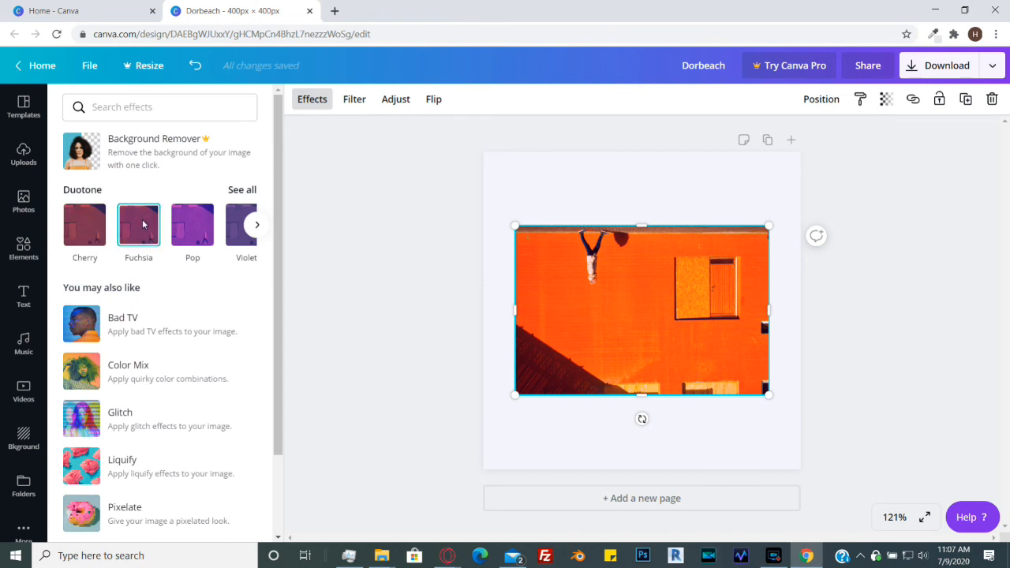
Step: Try the Pop, Cherry and Violet duotones on the photo and choose Fuchsia
{"action": "left_click", "coordinate": [192, 224]}
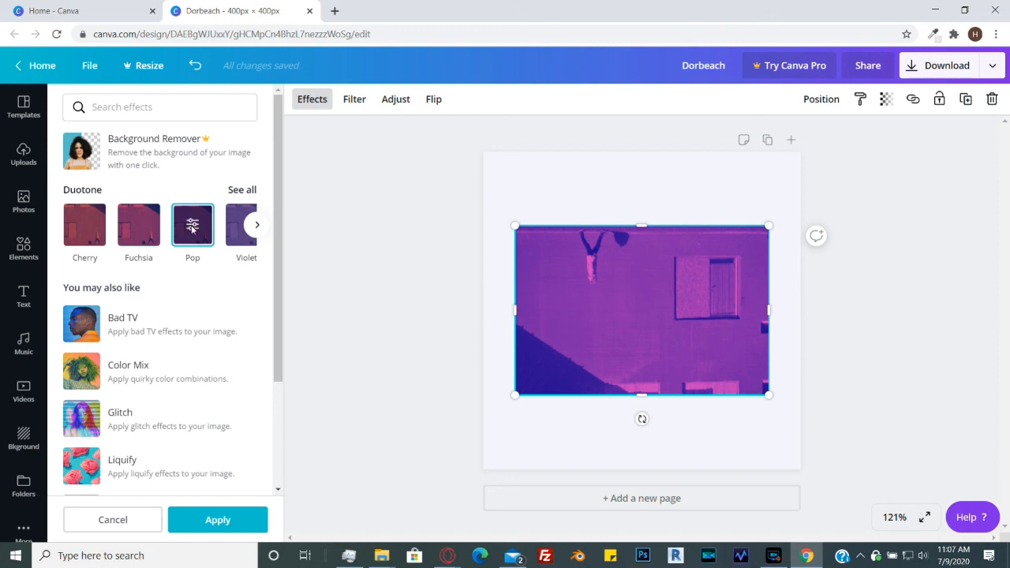
{"action": "left_click", "coordinate": [85, 227]}
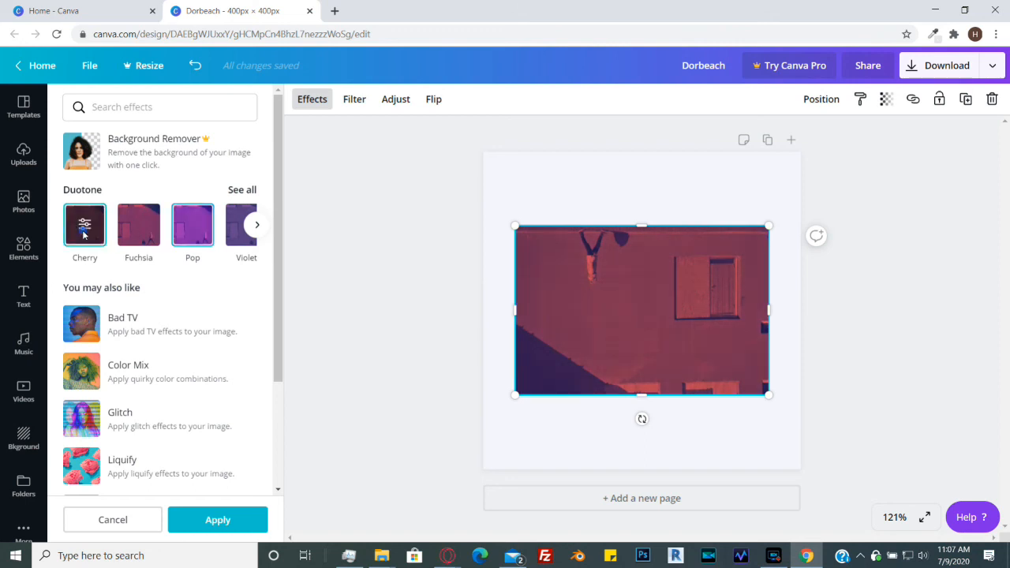
{"action": "left_click", "coordinate": [132, 227]}
{"action": "left_click", "coordinate": [193, 226]}
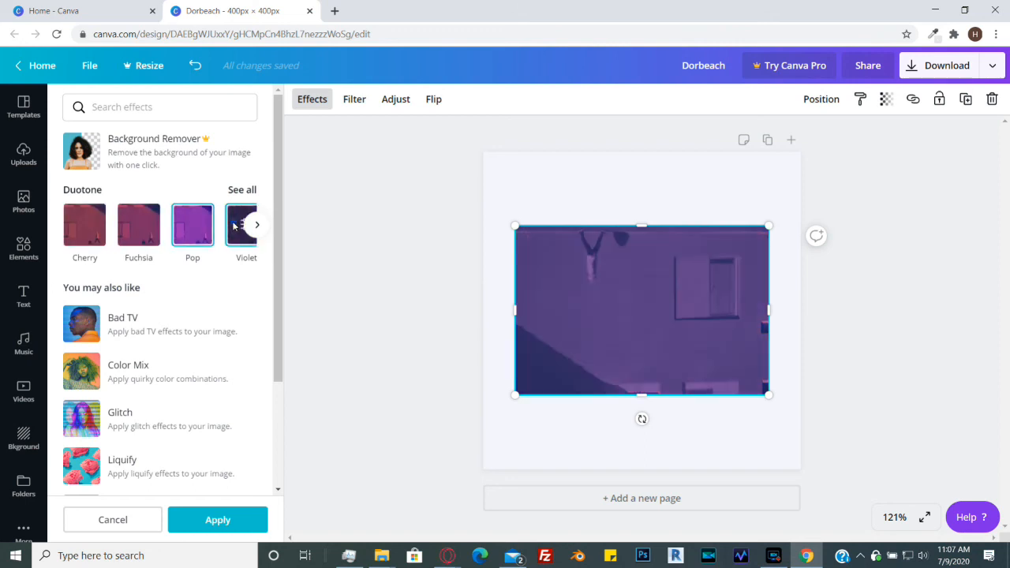
{"action": "left_click", "coordinate": [136, 231]}
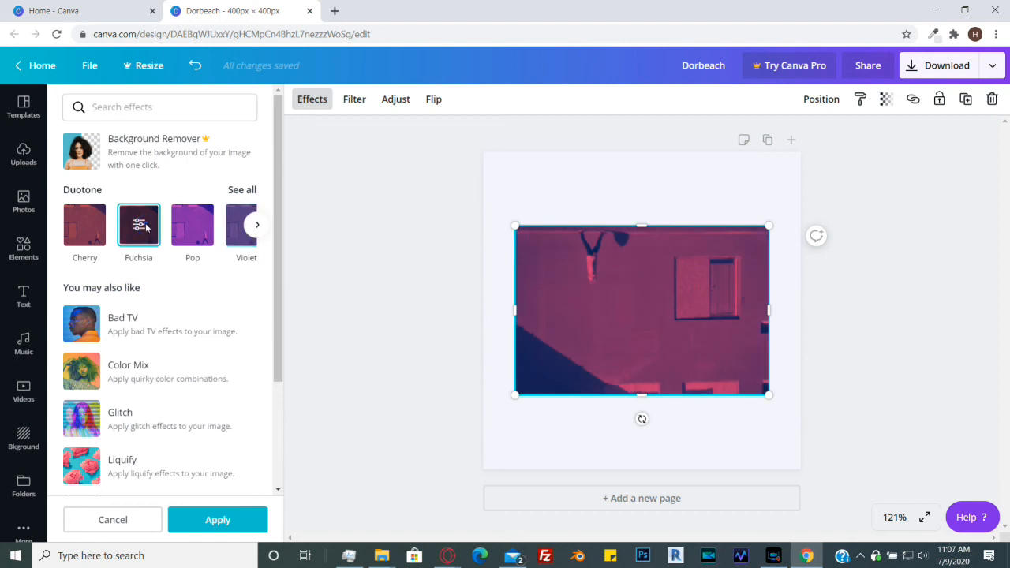
Step: Customize the Fuchsia duotone with a stronger pink-red highlight, a brighter blue shadow and an intensity of 0.65, and apply it
{"action": "left_click", "coordinate": [145, 226]}
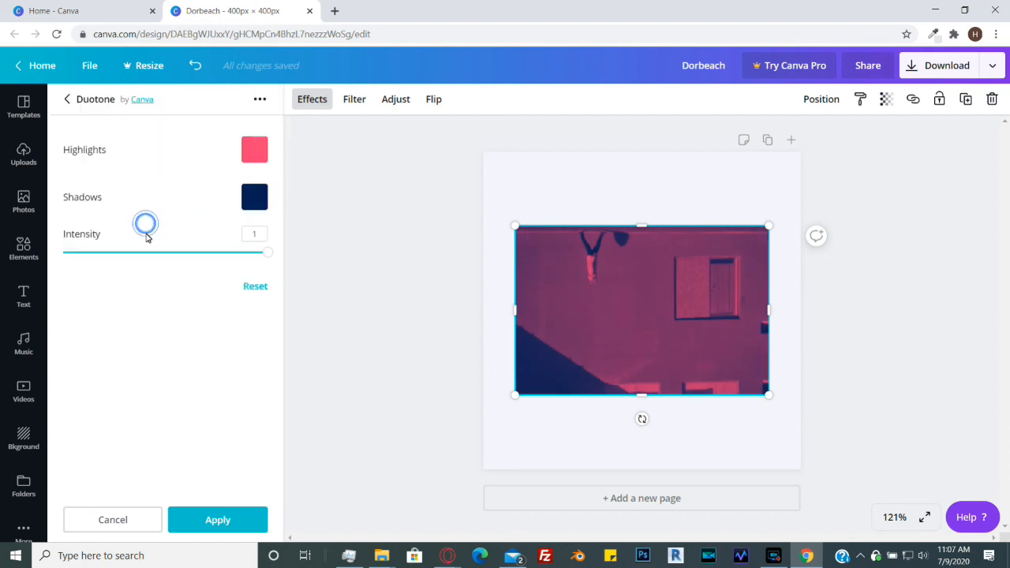
{"action": "left_click", "coordinate": [253, 147]}
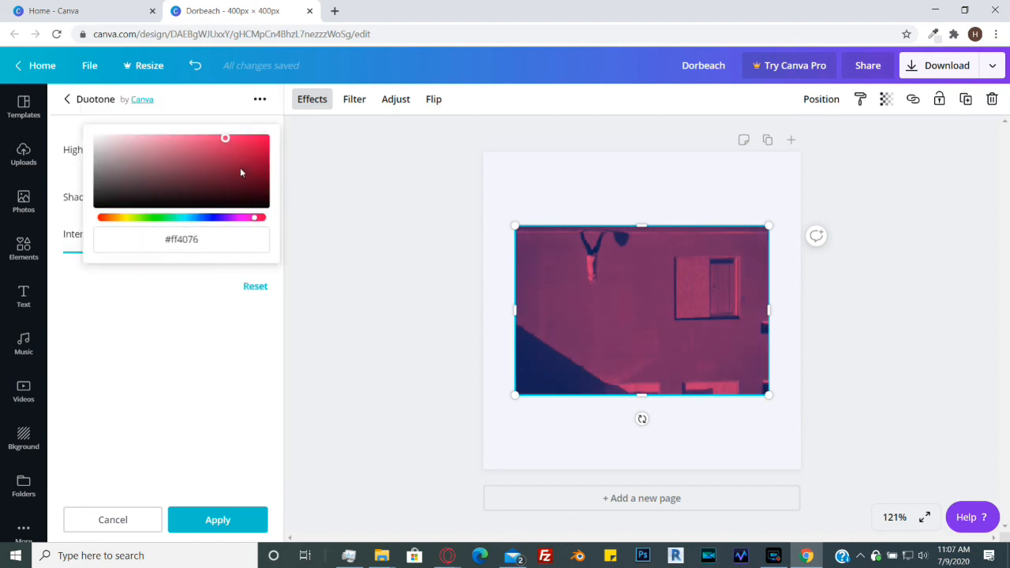
{"action": "mouse_move", "coordinate": [229, 139]}
{"action": "left_mouse_down"}
{"action": "mouse_move", "coordinate": [150, 138]}
{"action": "mouse_move", "coordinate": [244, 135]}
{"action": "left_mouse_up"}
{"action": "left_click", "coordinate": [144, 352]}
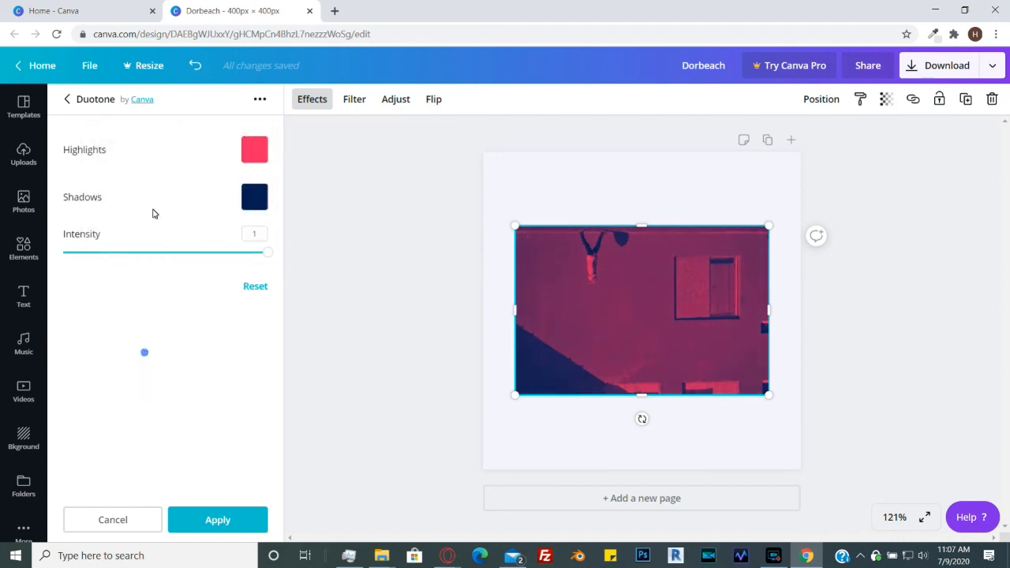
{"action": "left_click", "coordinate": [247, 198]}
{"action": "left_click_drag", "start_coordinate": [193, 175], "coordinate": [244, 145]}
{"action": "left_click", "coordinate": [135, 377]}
{"action": "mouse_move", "coordinate": [182, 254]}
{"action": "left_mouse_down"}
{"action": "mouse_move", "coordinate": [99, 254]}
{"action": "mouse_move", "coordinate": [216, 251]}
{"action": "mouse_move", "coordinate": [197, 252]}
{"action": "left_mouse_up"}
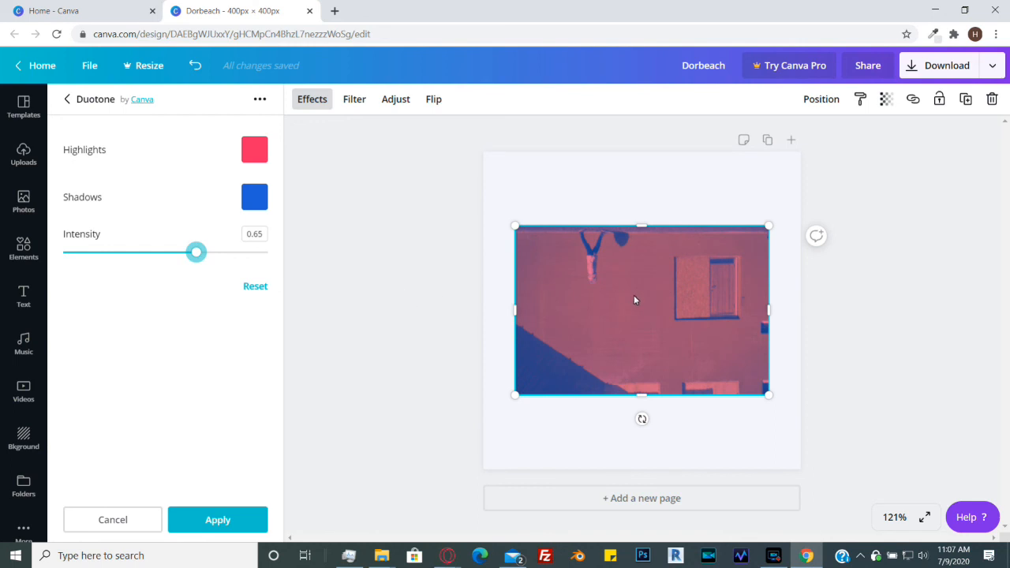
{"action": "mouse_move", "coordinate": [618, 283]}
{"action": "left_mouse_down"}
{"action": "mouse_move", "coordinate": [613, 260]}
{"action": "mouse_move", "coordinate": [635, 284]}
{"action": "mouse_move", "coordinate": [611, 268]}
{"action": "mouse_move", "coordinate": [619, 267]}
{"action": "mouse_move", "coordinate": [612, 274]}
{"action": "left_mouse_up"}
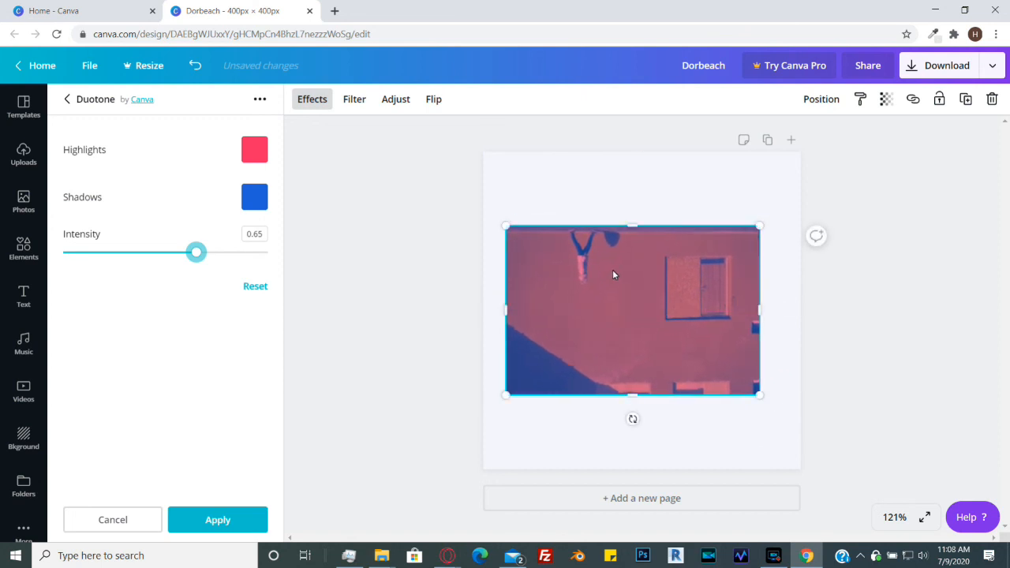
{"action": "left_click_drag", "start_coordinate": [604, 276], "coordinate": [617, 271]}
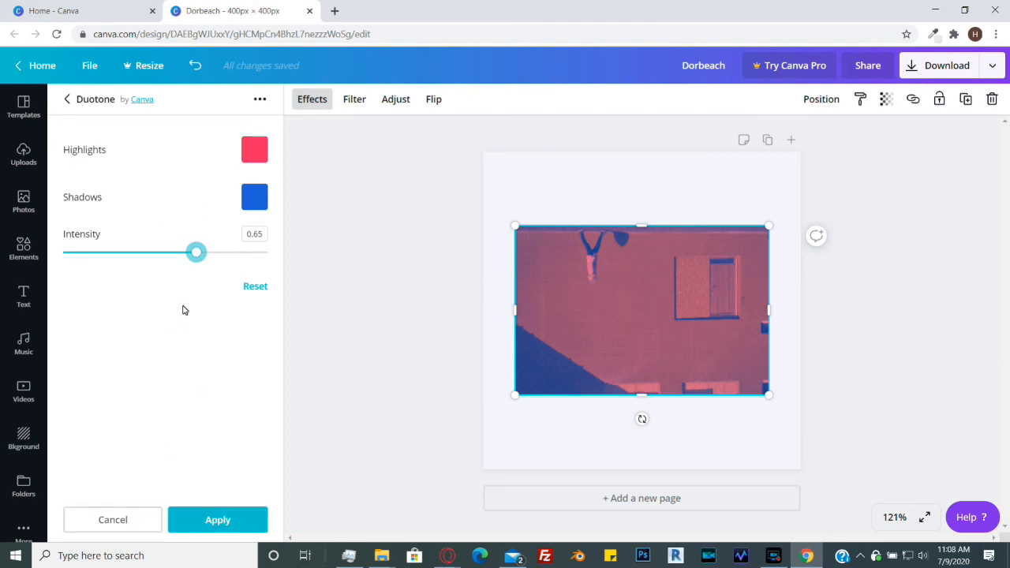
{"action": "left_click", "coordinate": [231, 525]}
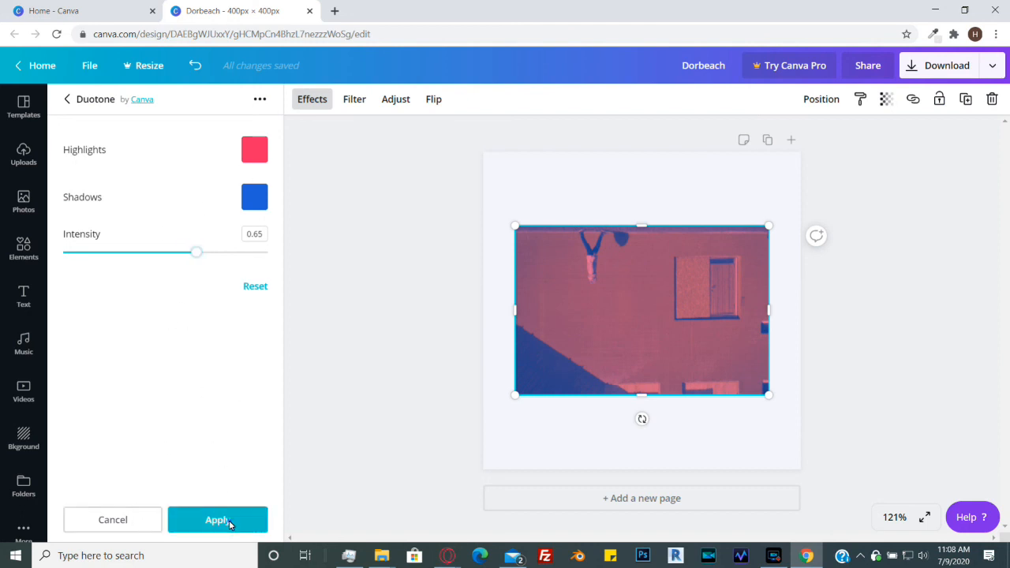
Step: Delete the orange wall photo from the page and look through the music and video libraries
{"action": "left_click", "coordinate": [992, 99]}
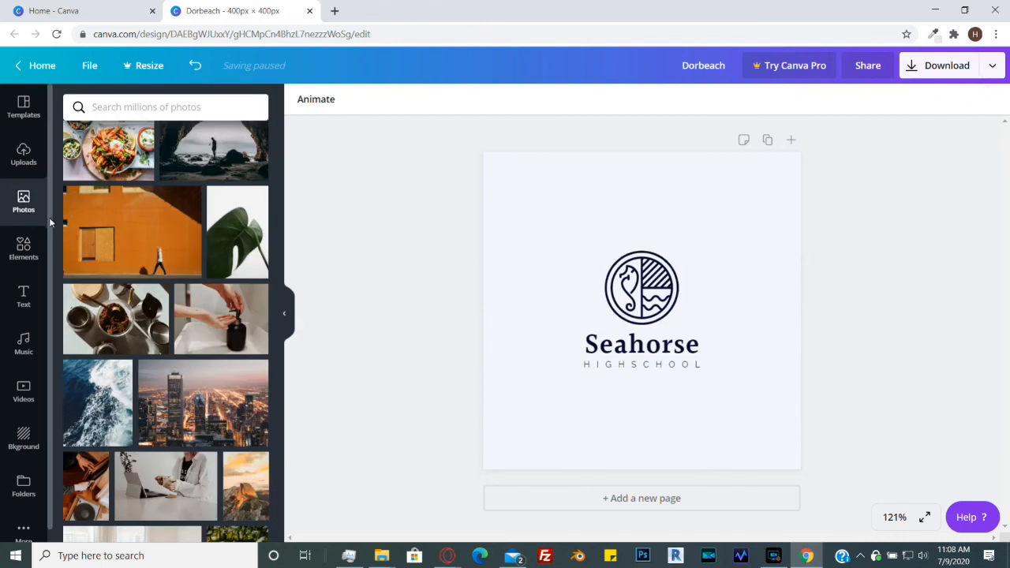
{"action": "left_click", "coordinate": [19, 354]}
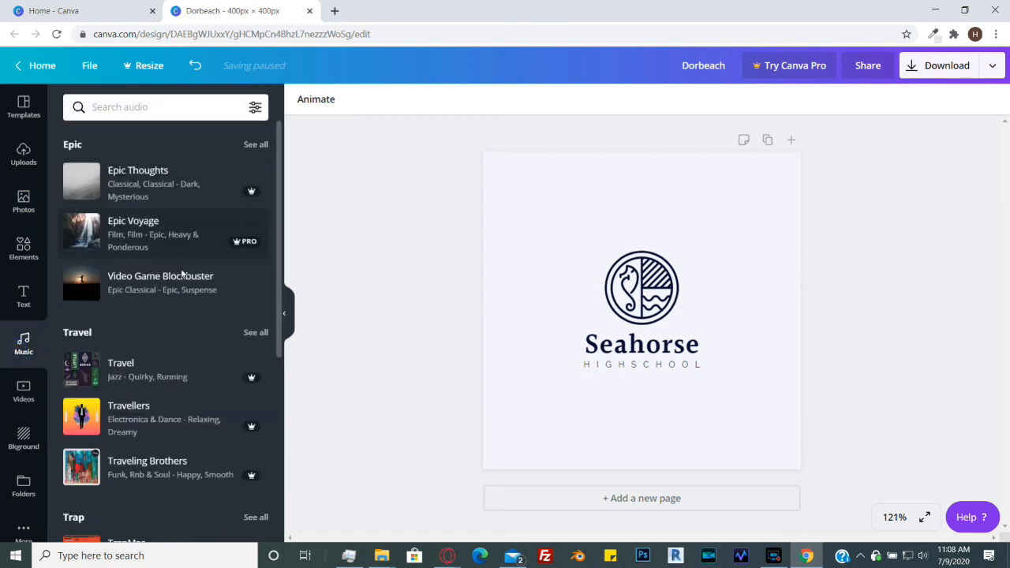
{"action": "left_click", "coordinate": [23, 392]}
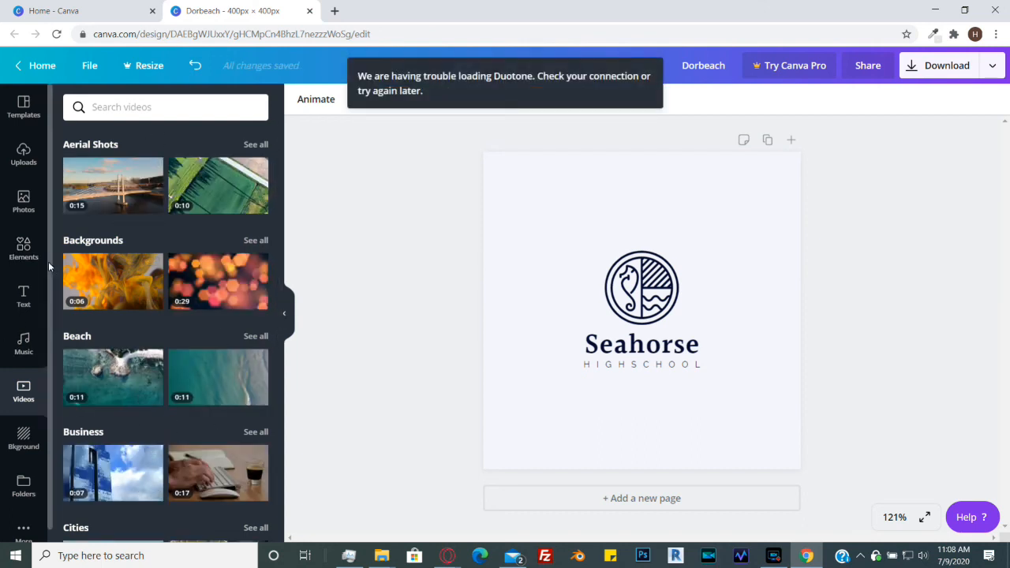
{"action": "scroll", "coordinate": [50, 283], "scroll_direction": "down", "scroll_amount": 1}
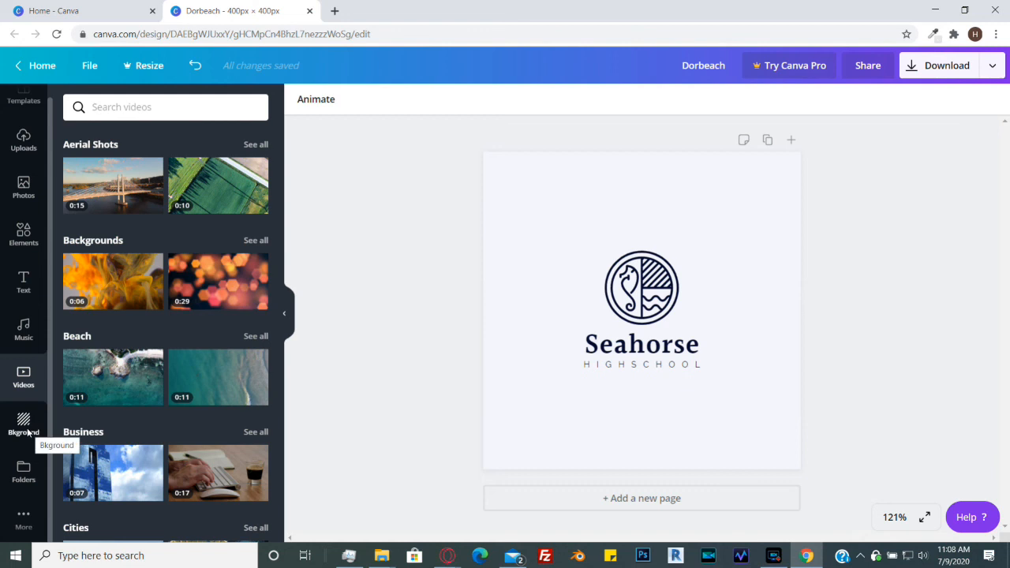
{"action": "left_click", "coordinate": [27, 331]}
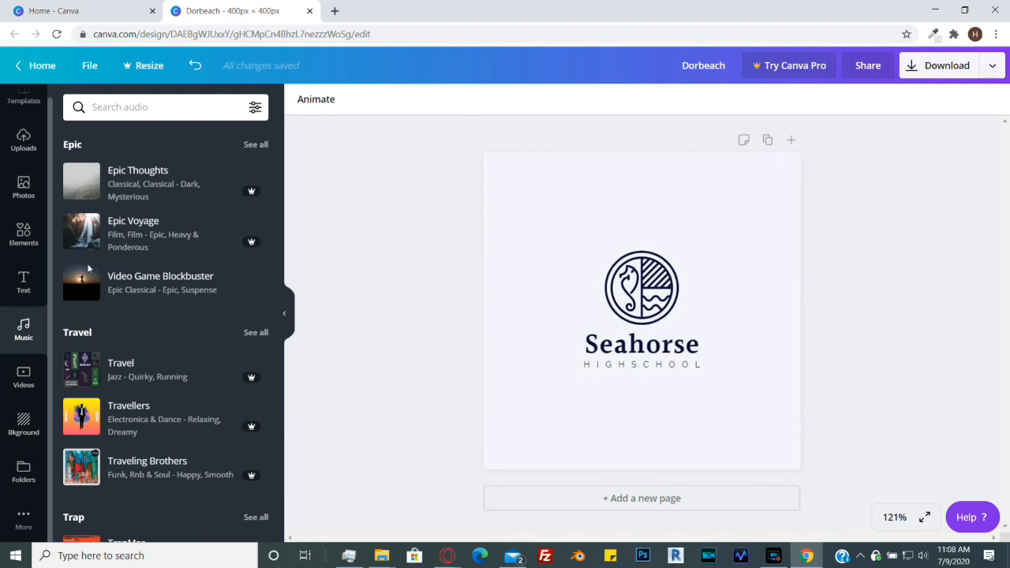
Step: Try the green fern leaves as the page background, and replace them with the light blue watercolor texture
{"action": "left_click", "coordinate": [24, 425]}
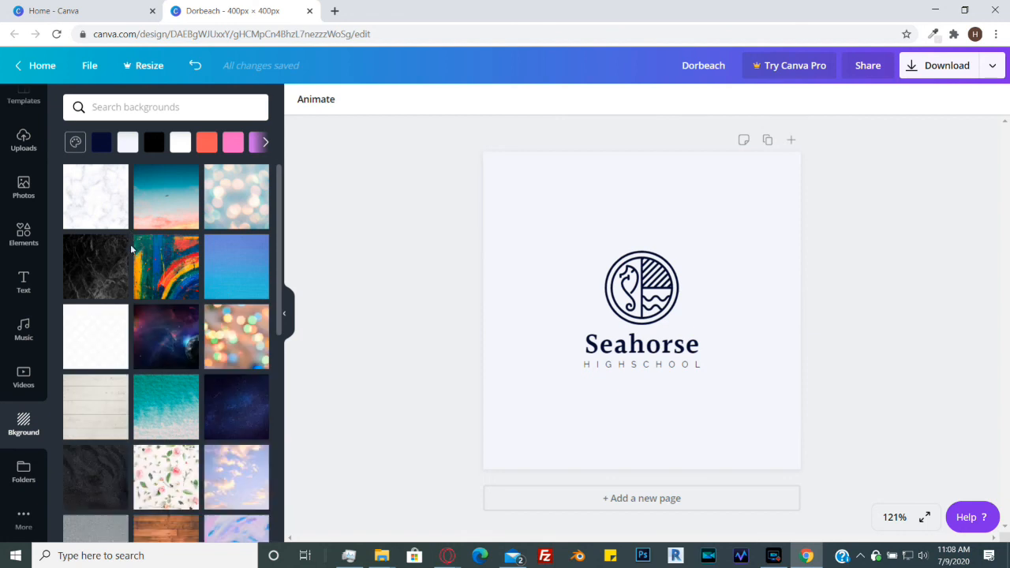
{"action": "scroll", "coordinate": [181, 213], "scroll_direction": "down", "scroll_amount": 3}
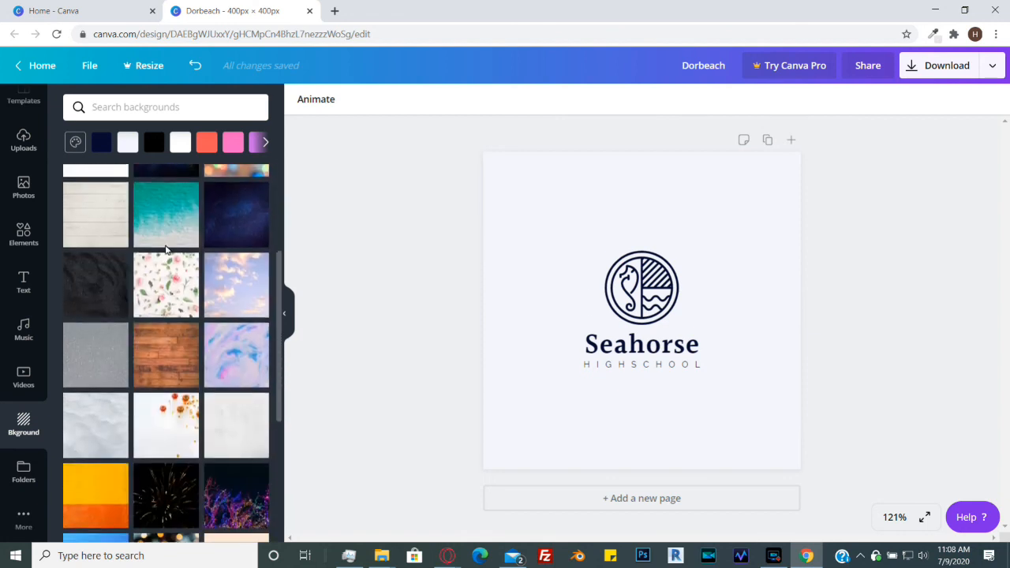
{"action": "scroll", "coordinate": [124, 276], "scroll_direction": "down", "scroll_amount": 3}
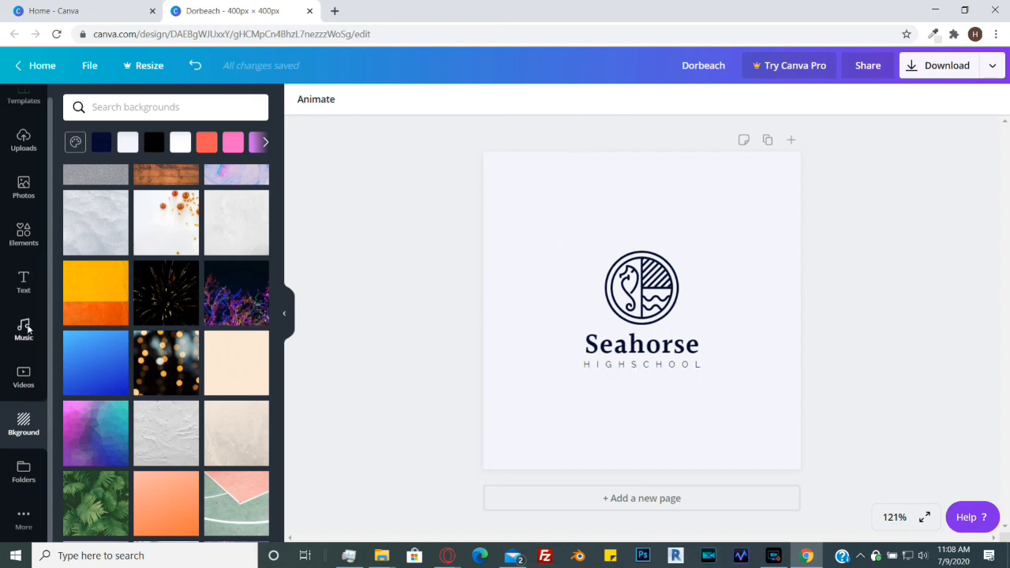
{"action": "scroll", "coordinate": [168, 341], "scroll_direction": "down", "scroll_amount": 2}
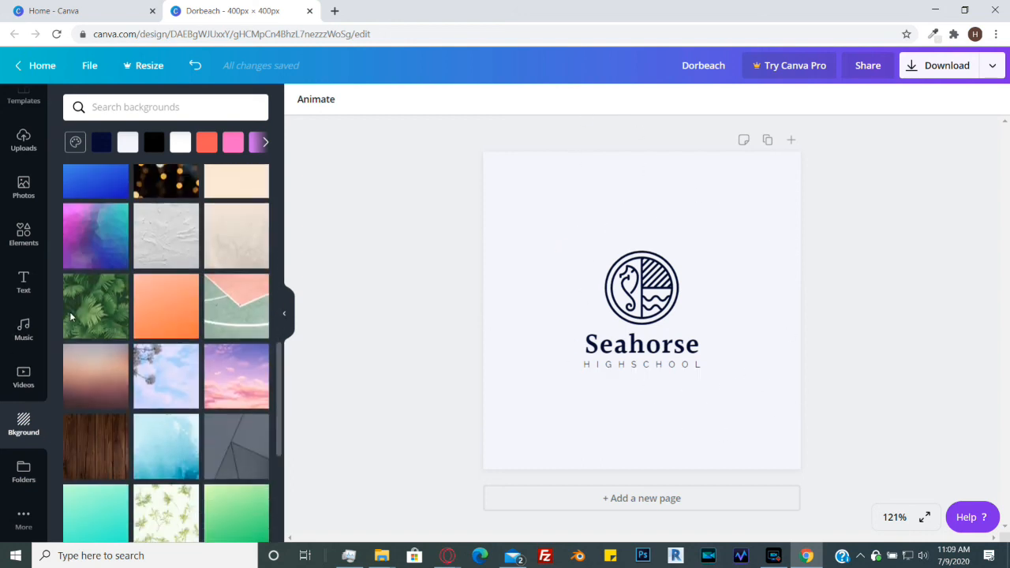
{"action": "left_click", "coordinate": [97, 299]}
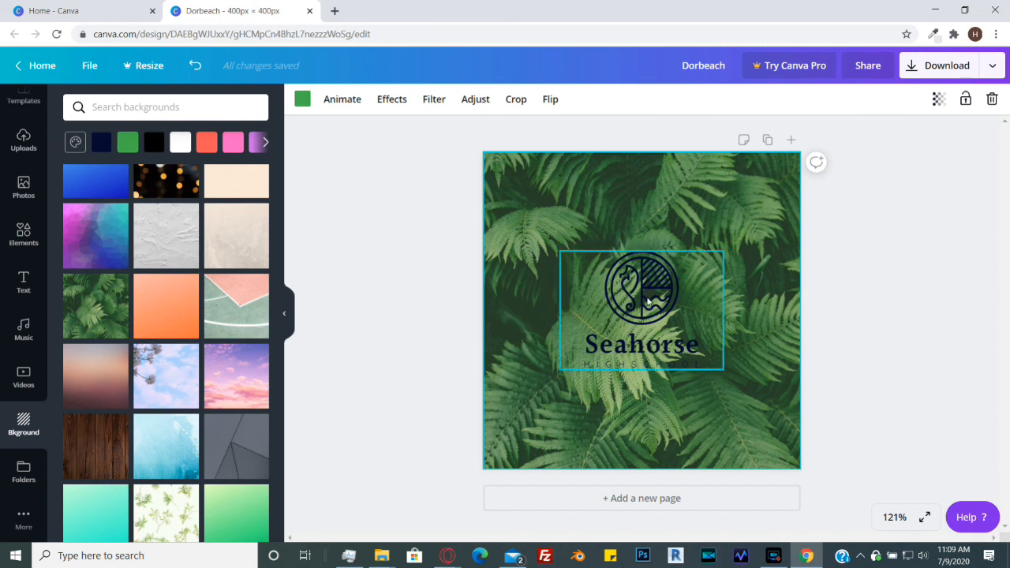
{"action": "left_click", "coordinate": [175, 457]}
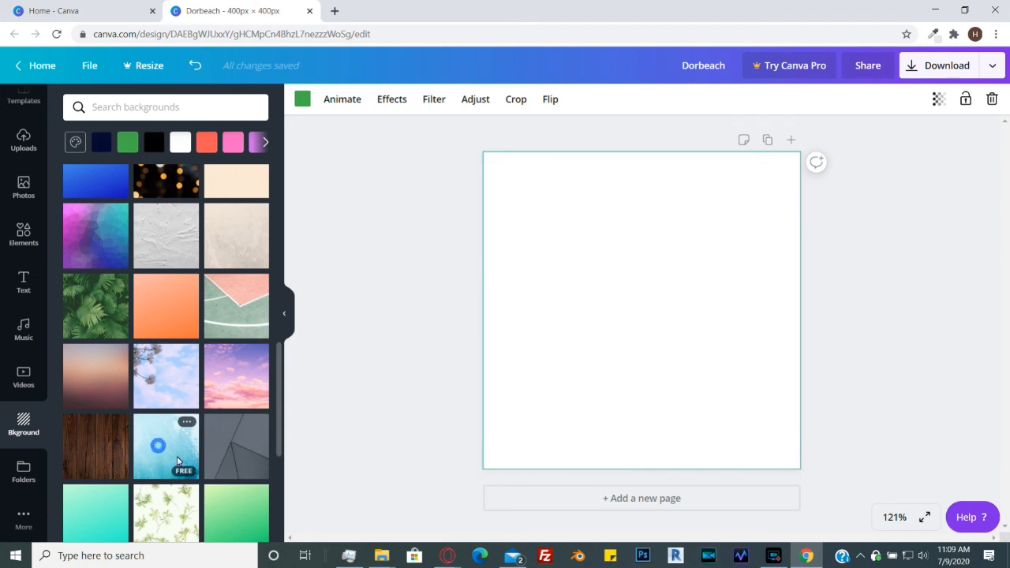
Step: Look through the remaining background images offered for the page
{"action": "scroll", "coordinate": [166, 343], "scroll_direction": "down", "scroll_amount": 2}
{"action": "scroll", "coordinate": [166, 343], "scroll_direction": "down", "scroll_amount": 2}
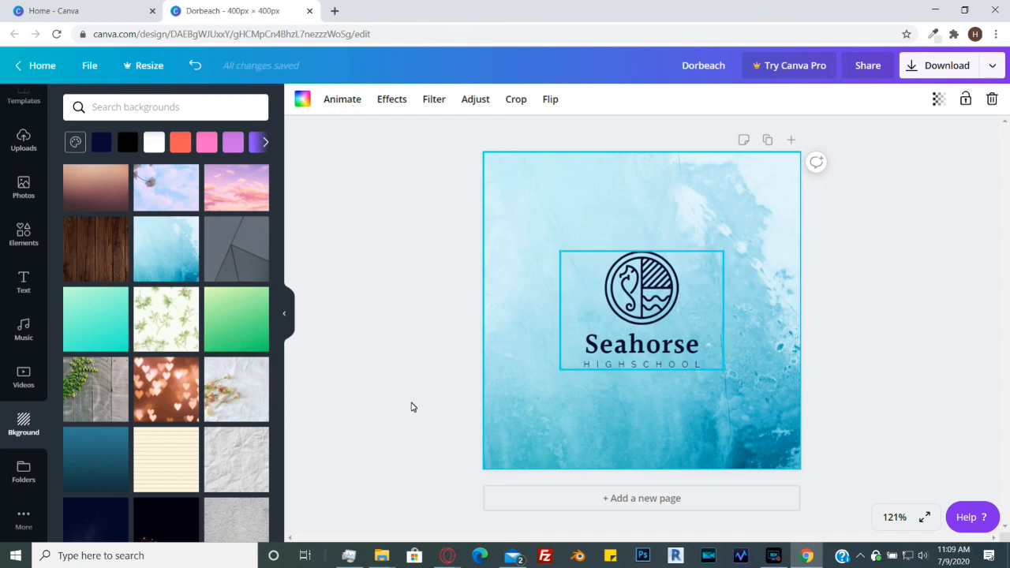
{"action": "scroll", "coordinate": [101, 333], "scroll_direction": "down", "scroll_amount": 5}
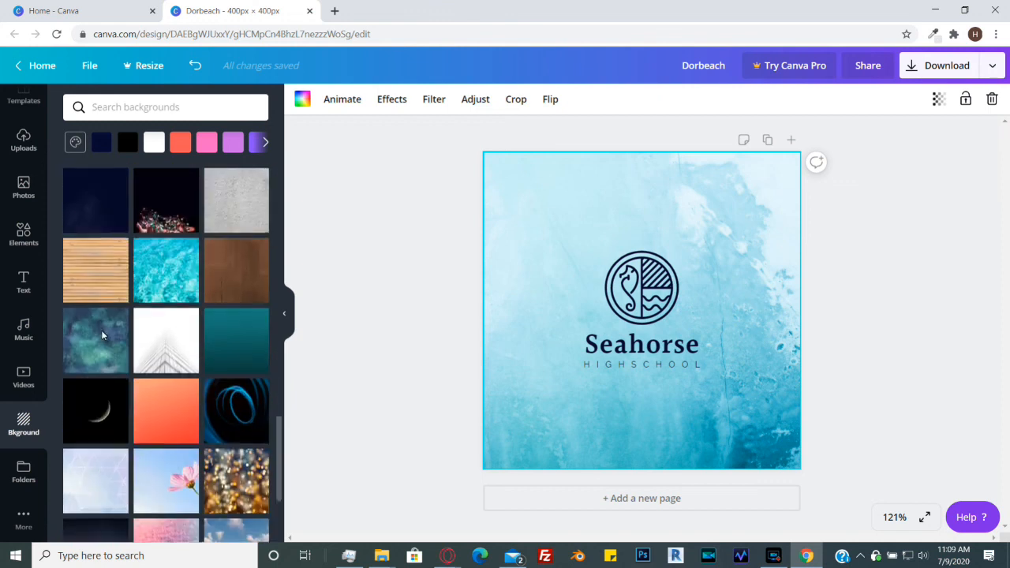
{"action": "scroll", "coordinate": [101, 335], "scroll_direction": "down", "scroll_amount": 2}
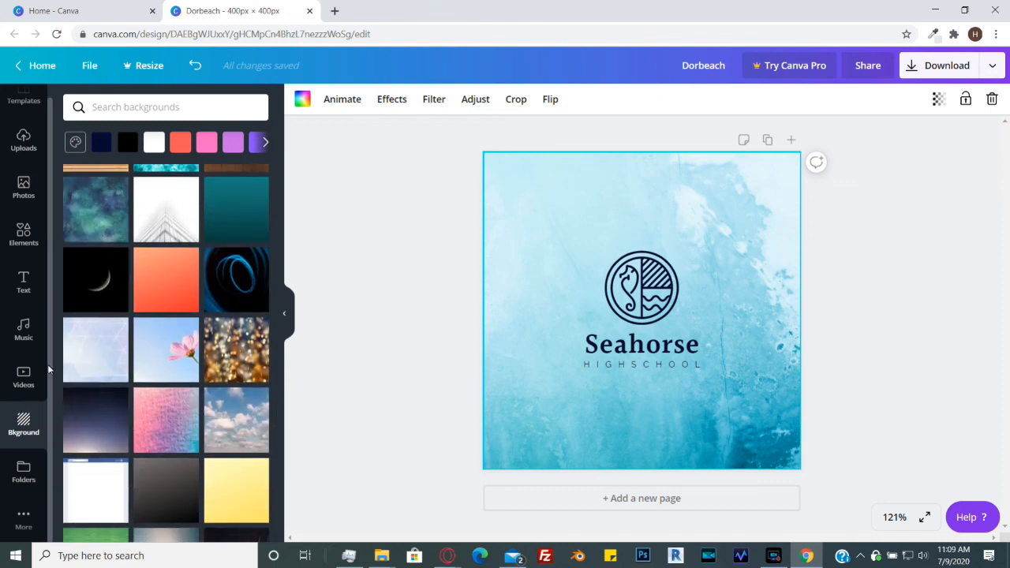
Step: Replace the watercolor background with plain colors, trying dark navy, white, coral red and light purple in turn
{"action": "scroll", "coordinate": [195, 358], "scroll_direction": "down", "scroll_amount": 5}
{"action": "scroll", "coordinate": [154, 348], "scroll_direction": "down", "scroll_amount": 2}
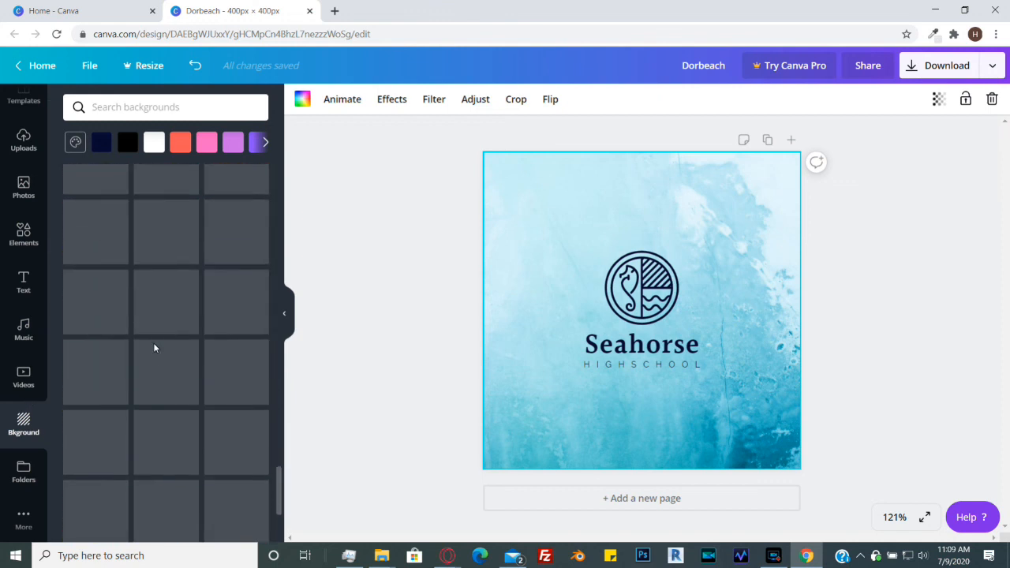
{"action": "scroll", "coordinate": [153, 342], "scroll_direction": "up", "scroll_amount": 10}
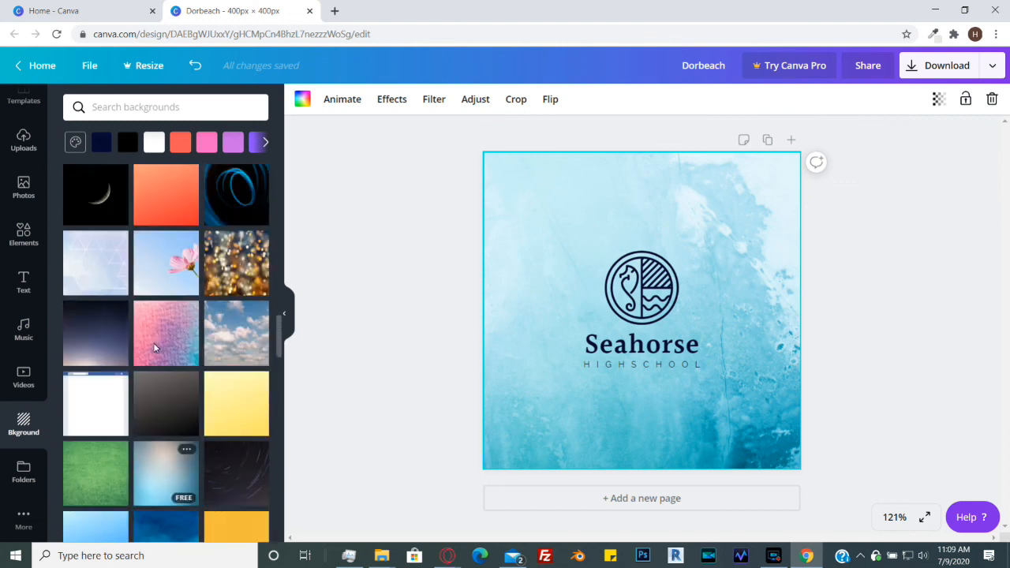
{"action": "scroll", "coordinate": [175, 345], "scroll_direction": "down", "scroll_amount": 4}
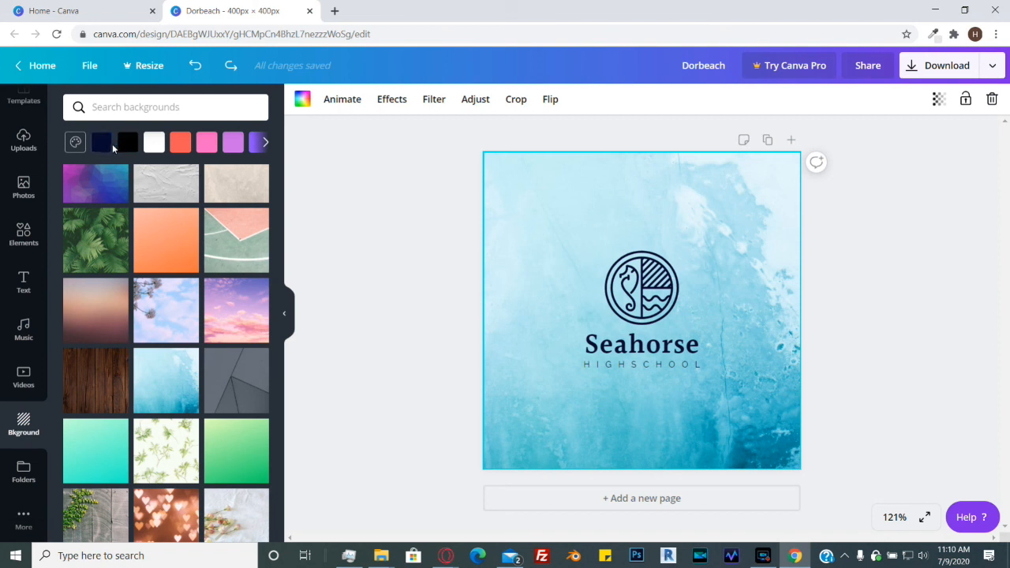
{"action": "left_click", "coordinate": [104, 146]}
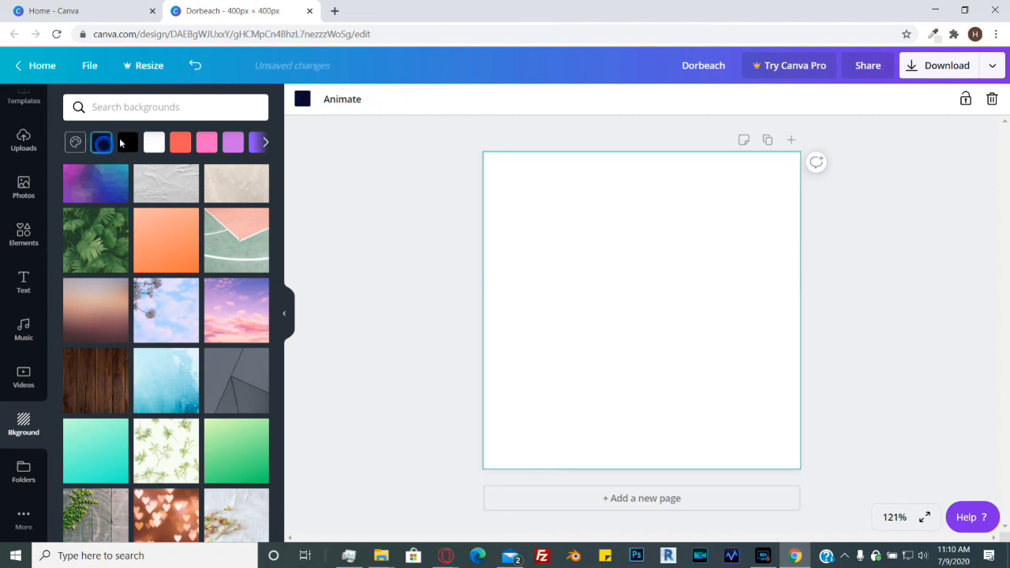
{"action": "left_click", "coordinate": [156, 143]}
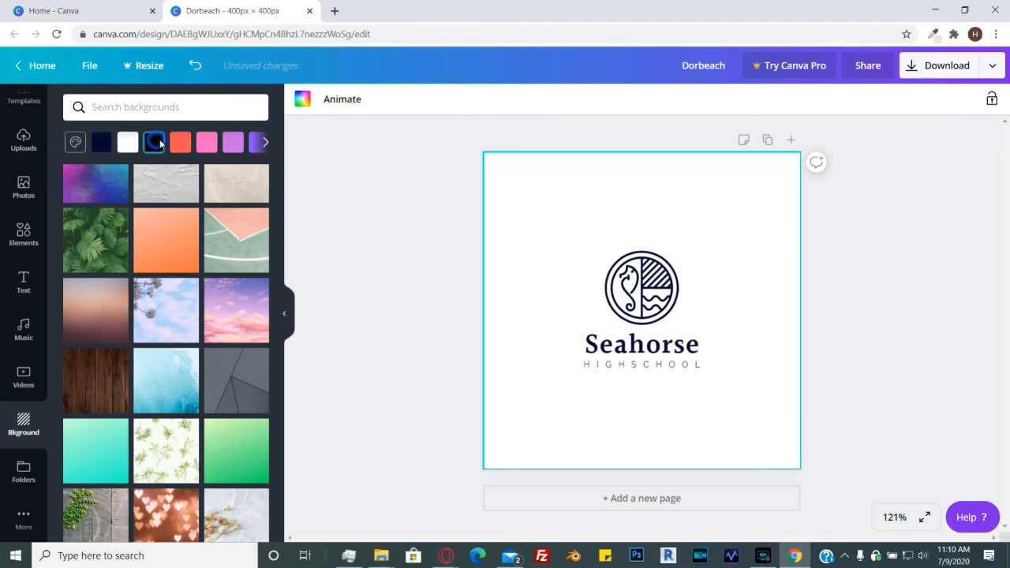
{"action": "left_click", "coordinate": [180, 144]}
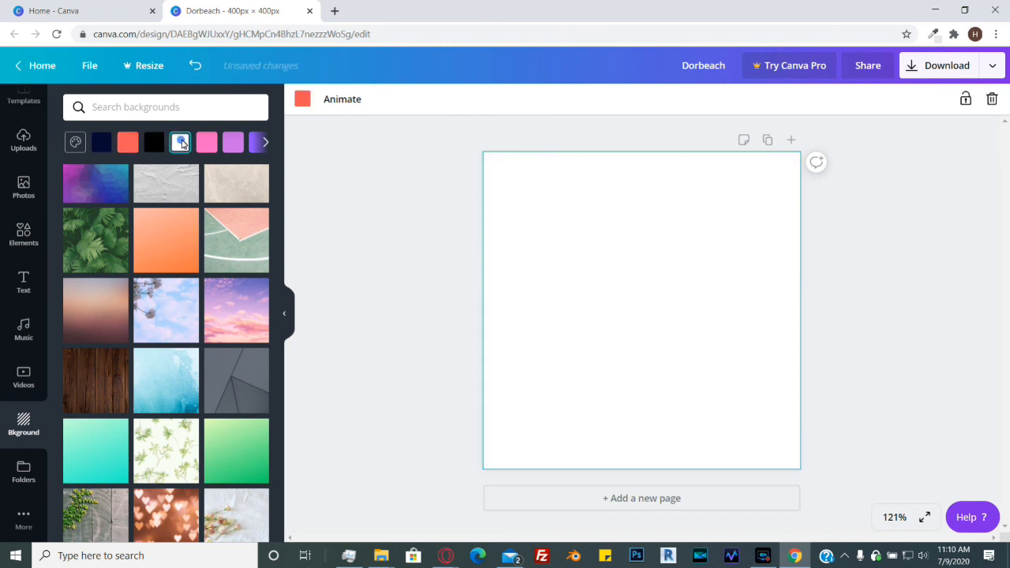
{"action": "left_click", "coordinate": [227, 145]}
Step: Try green and bright blue from the further preset colors, and set the page background to violet
{"action": "left_click", "coordinate": [265, 144]}
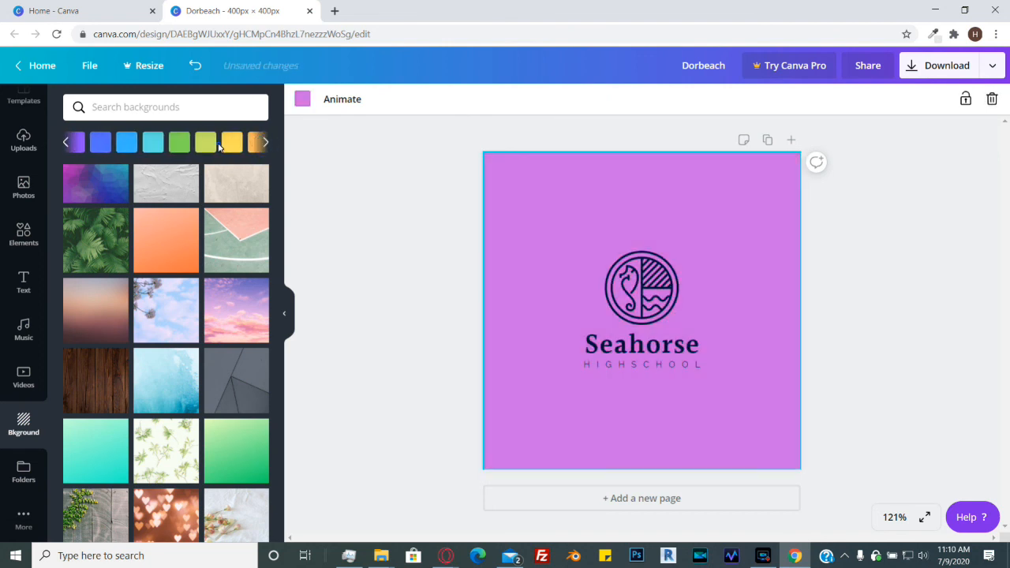
{"action": "left_click", "coordinate": [180, 143]}
{"action": "left_click", "coordinate": [125, 144]}
{"action": "left_click", "coordinate": [89, 142]}
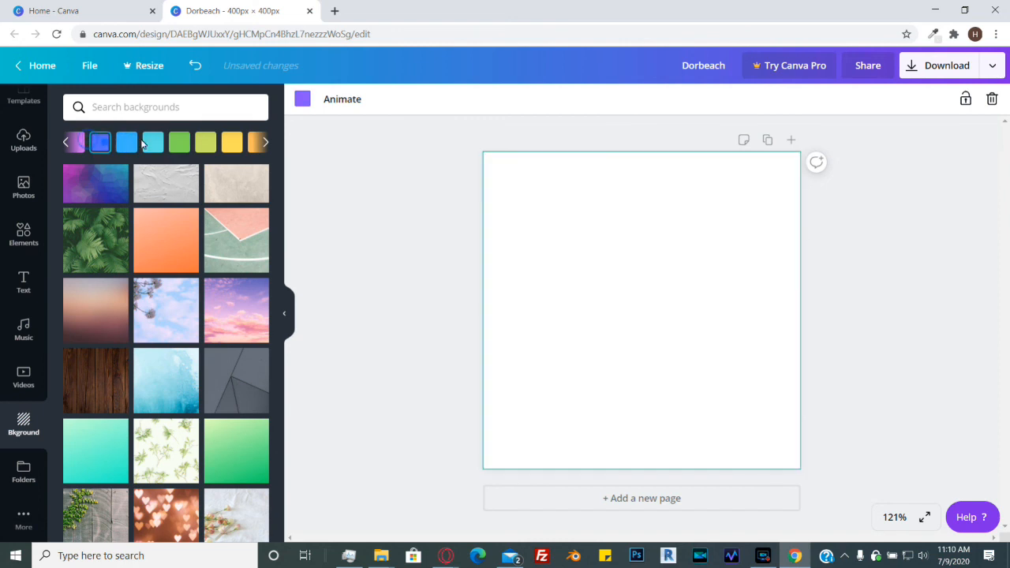
{"action": "left_click", "coordinate": [60, 146]}
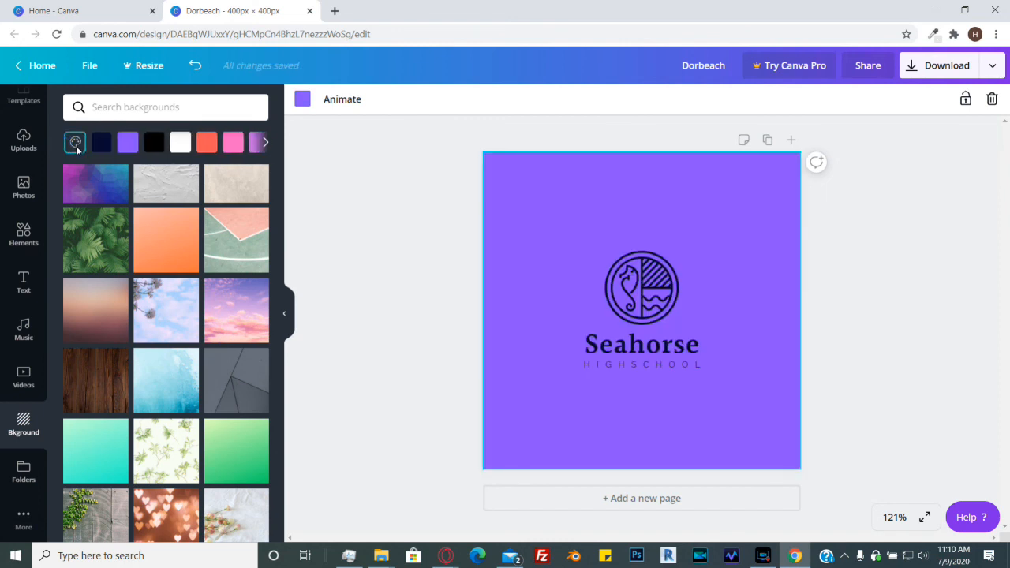
Step: Mix a custom, more saturated vivid purple for the page background, starting from the violet
{"action": "left_click", "coordinate": [76, 142]}
{"action": "scroll", "coordinate": [145, 241], "scroll_direction": "down", "scroll_amount": 1}
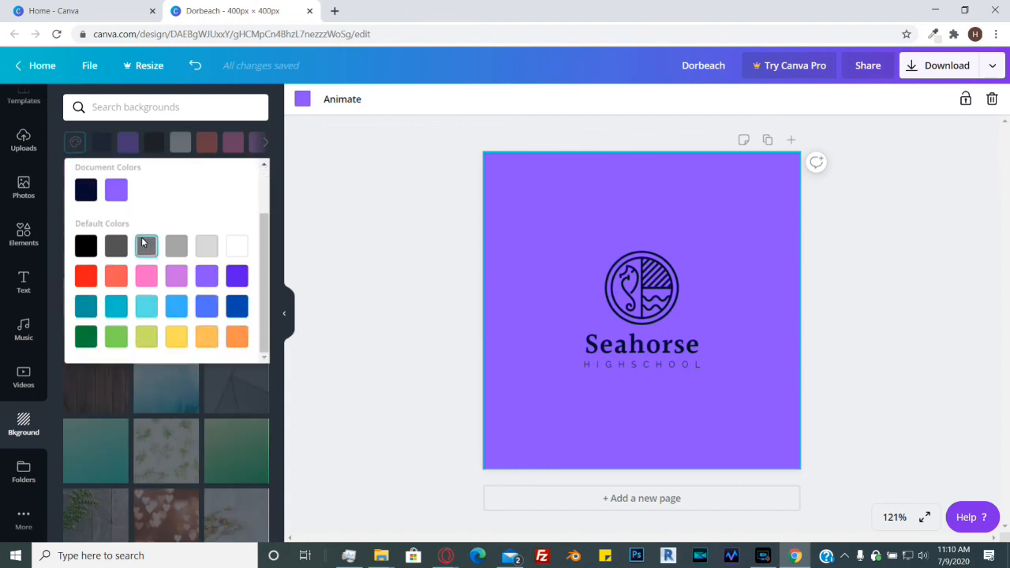
{"action": "scroll", "coordinate": [101, 248], "scroll_direction": "up", "scroll_amount": 1}
{"action": "scroll", "coordinate": [176, 308], "scroll_direction": "down", "scroll_amount": 1}
{"action": "scroll", "coordinate": [158, 267], "scroll_direction": "up", "scroll_amount": 1}
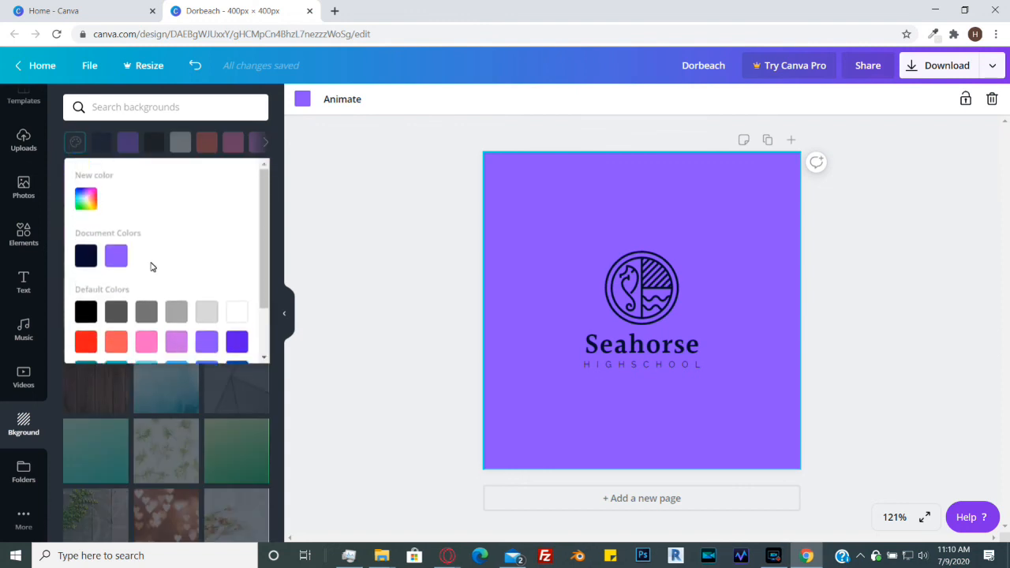
{"action": "left_click", "coordinate": [86, 202]}
{"action": "mouse_move", "coordinate": [128, 199]}
{"action": "left_mouse_down"}
{"action": "mouse_move", "coordinate": [160, 184]}
{"action": "mouse_move", "coordinate": [226, 178]}
{"action": "left_mouse_up"}
{"action": "left_click_drag", "start_coordinate": [135, 260], "coordinate": [193, 260]}
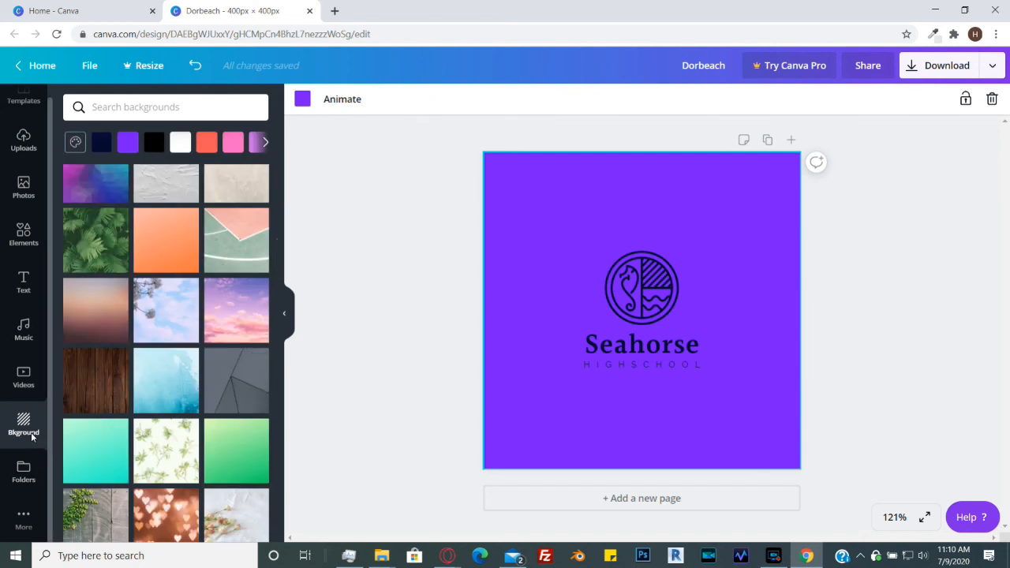
Step: Look through the folders and the list of available apps and integrations
{"action": "left_click", "coordinate": [23, 489]}
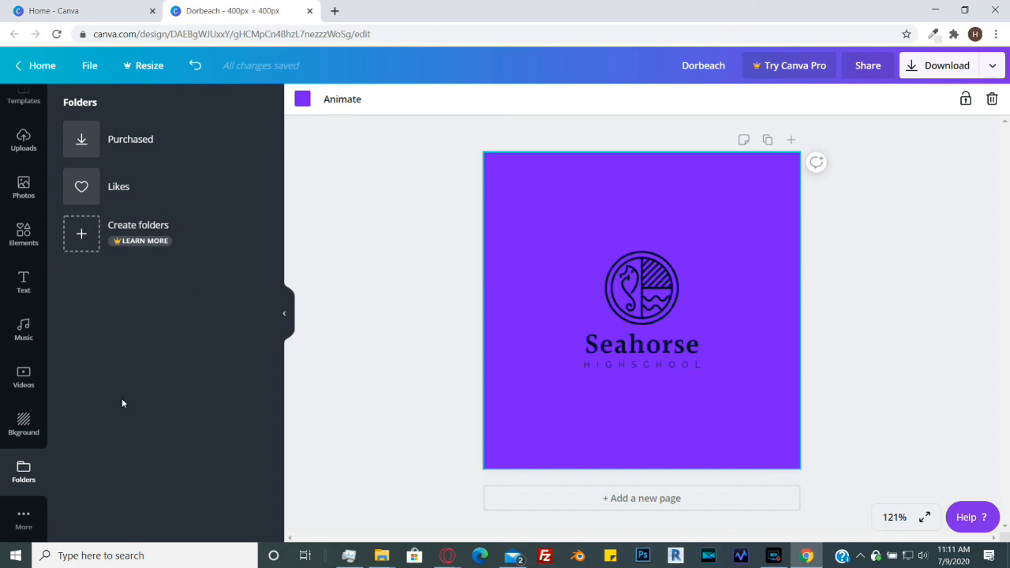
{"action": "left_click", "coordinate": [26, 519]}
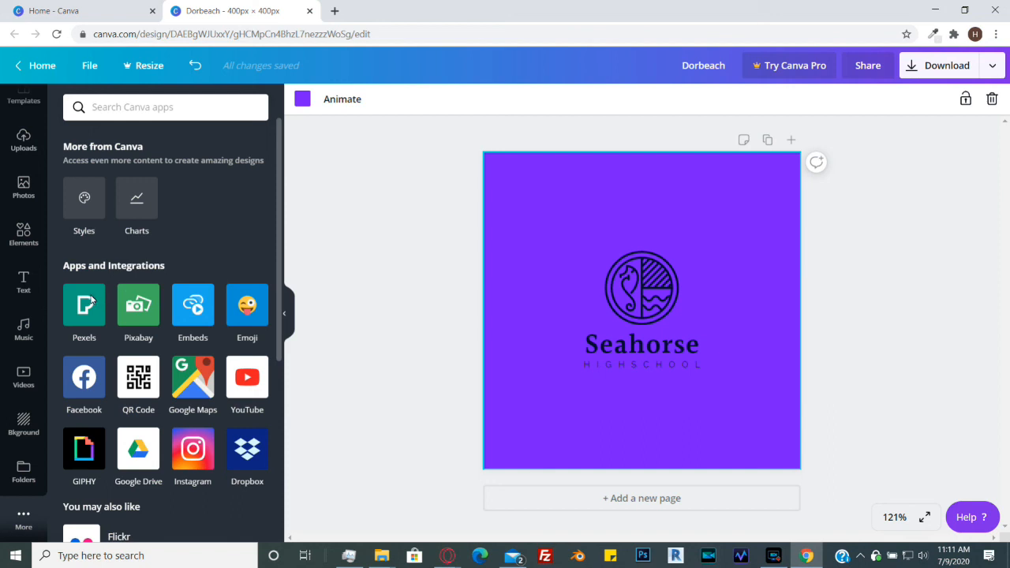
{"action": "scroll", "coordinate": [213, 229], "scroll_direction": "down", "scroll_amount": 3}
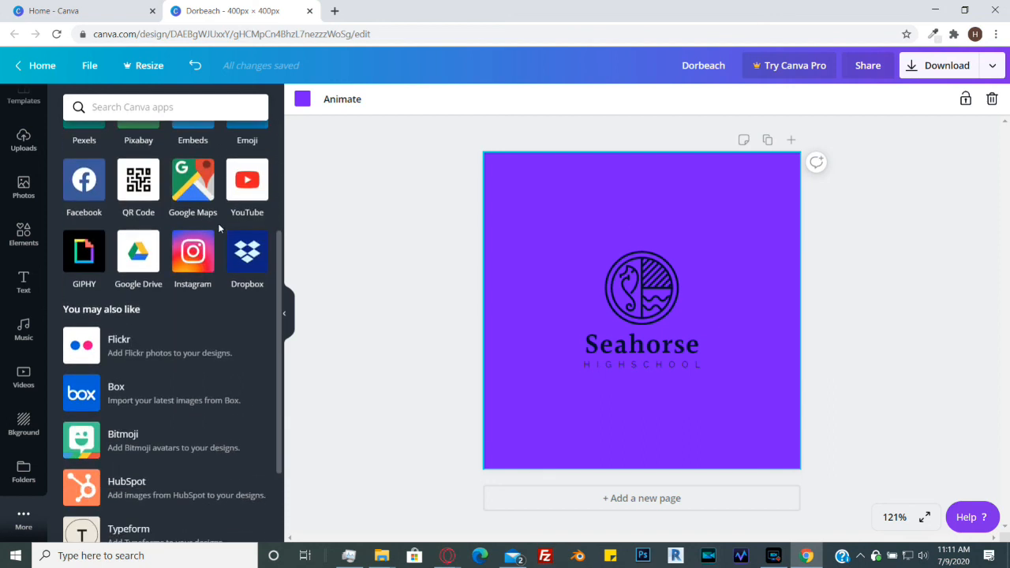
{"action": "scroll", "coordinate": [170, 235], "scroll_direction": "up", "scroll_amount": 1}
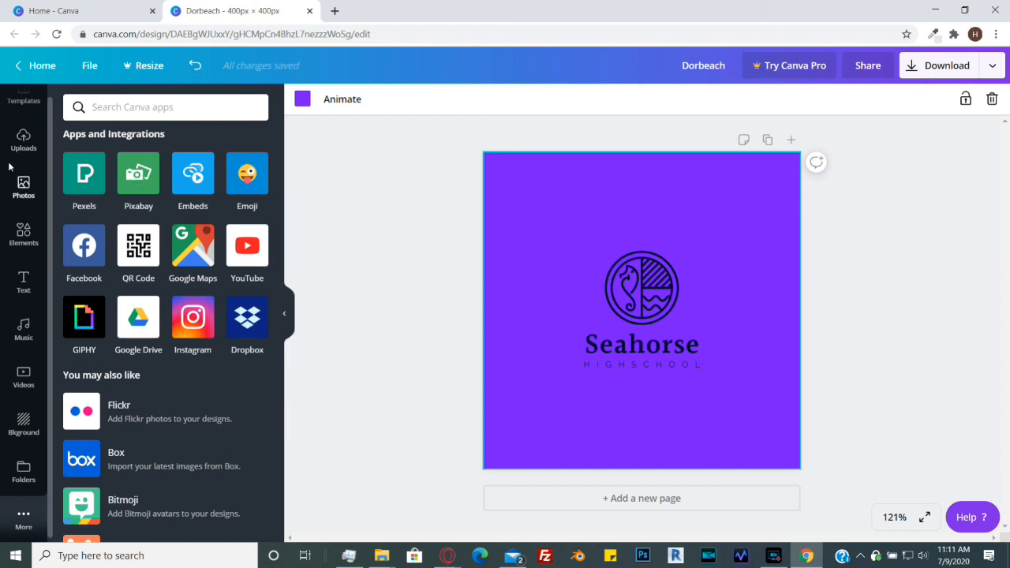
{"action": "scroll", "coordinate": [27, 203], "scroll_direction": "up", "scroll_amount": 1}
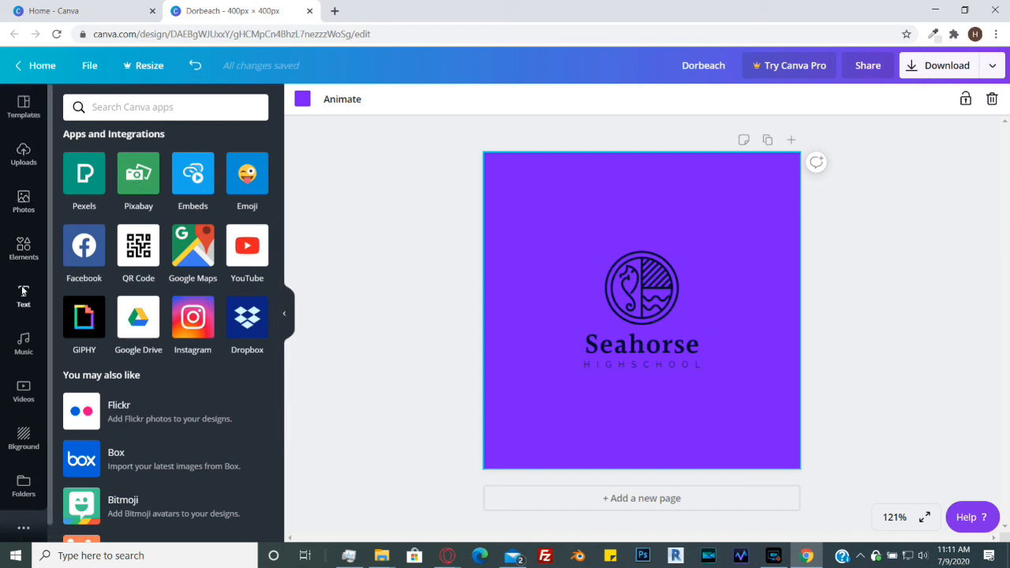
Step: Check the built-in photo library, and open the Pixabay integration to show its free images
{"action": "left_click", "coordinate": [19, 191]}
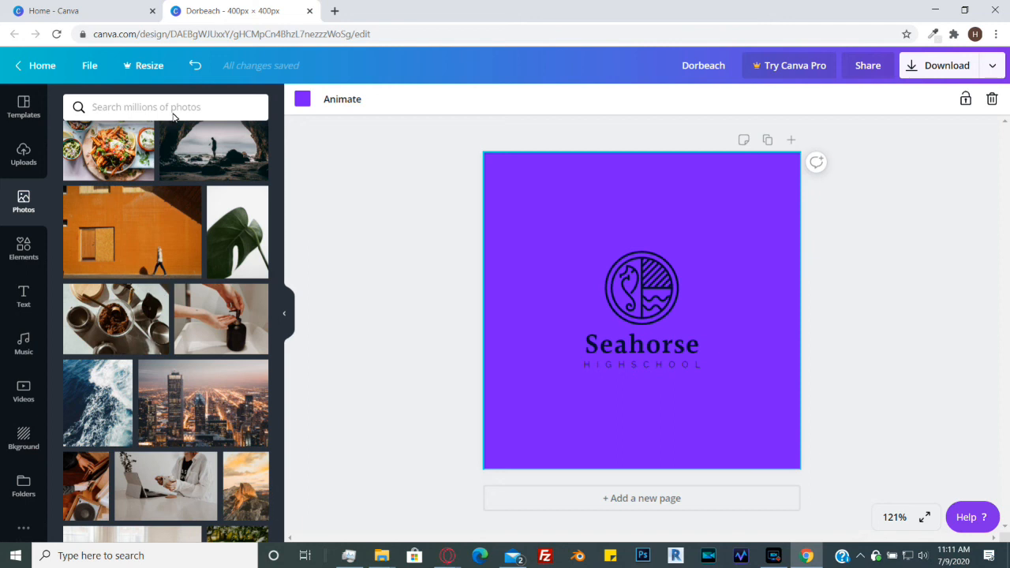
{"action": "left_click", "coordinate": [24, 528]}
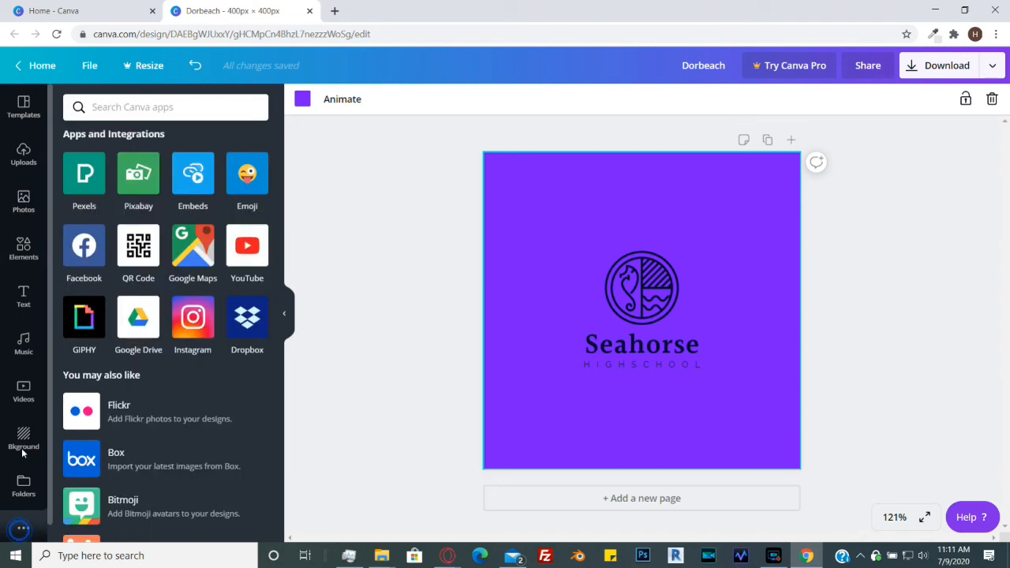
{"action": "left_click", "coordinate": [142, 174]}
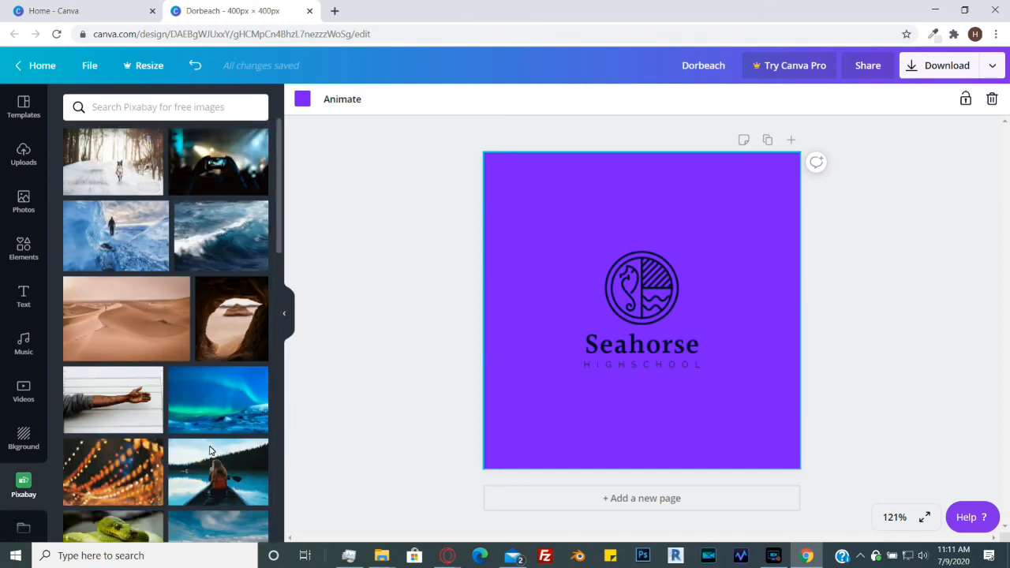
Step: Open the Pexels integration, look through its free images, and return to the list of apps
{"action": "left_click", "coordinate": [24, 527]}
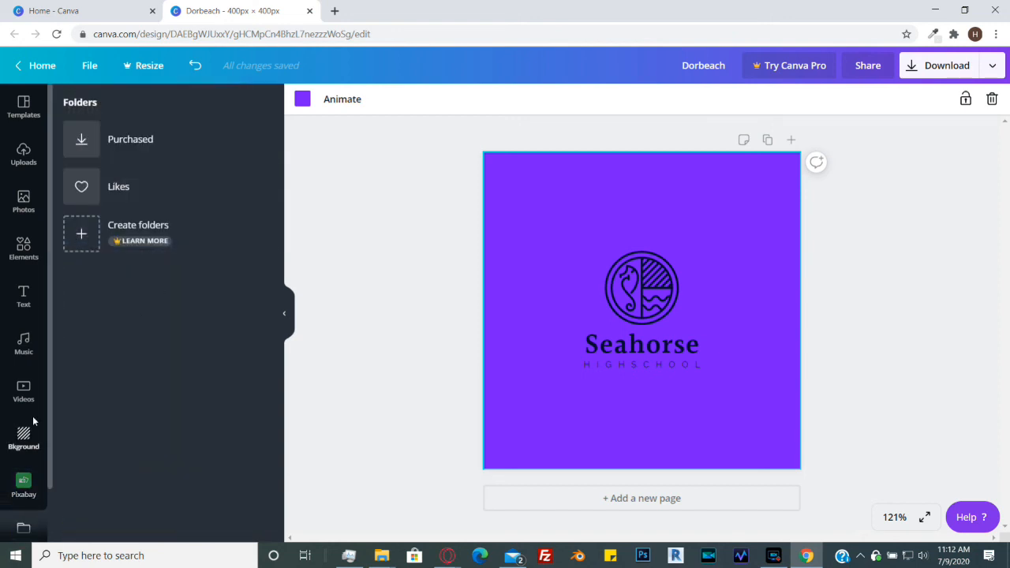
{"action": "scroll", "coordinate": [31, 428], "scroll_direction": "down", "scroll_amount": 2}
{"action": "left_click", "coordinate": [24, 517]}
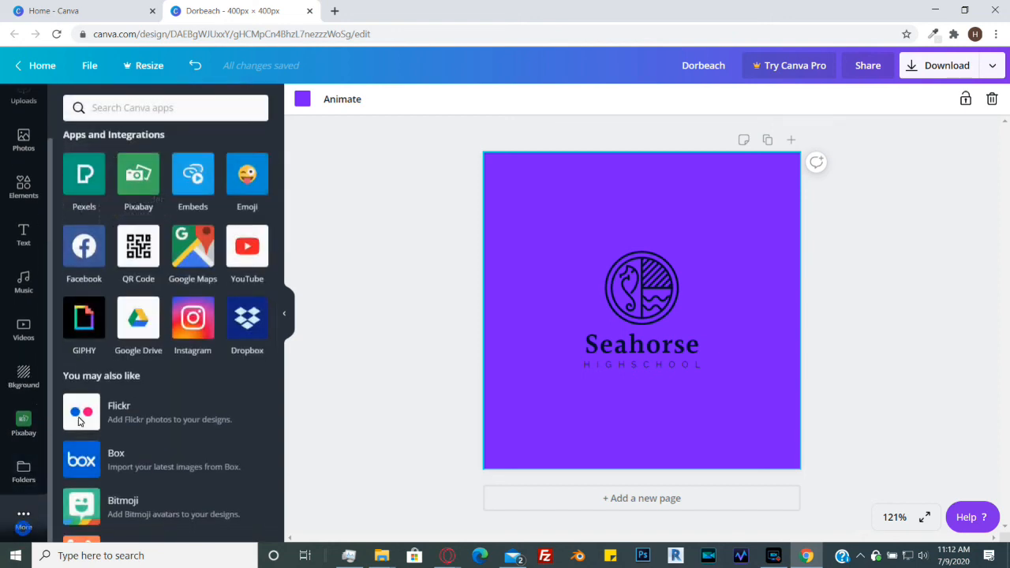
{"action": "left_click", "coordinate": [91, 185]}
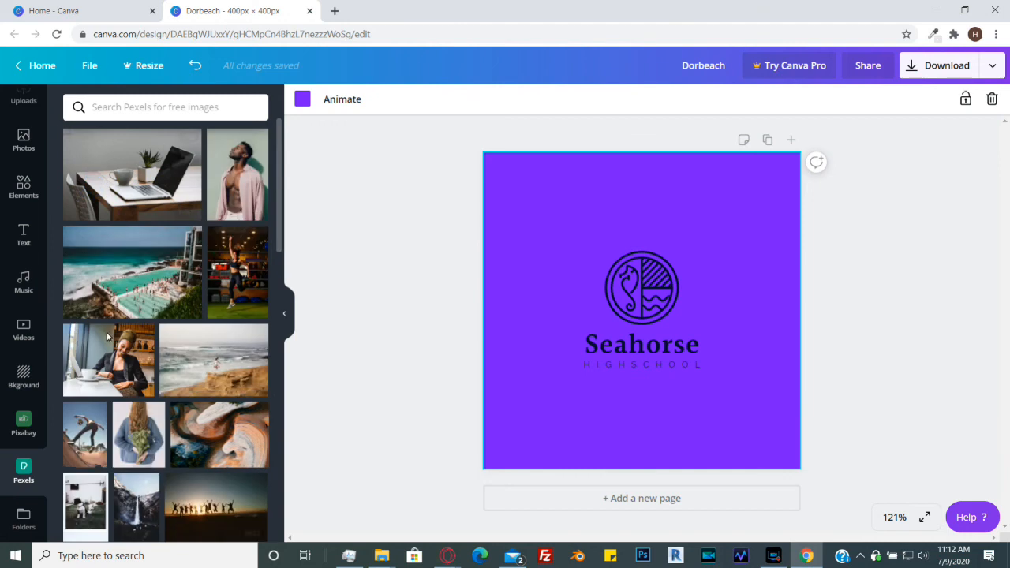
{"action": "scroll", "coordinate": [26, 489], "scroll_direction": "down", "scroll_amount": 1}
{"action": "scroll", "coordinate": [26, 489], "scroll_direction": "down", "scroll_amount": 1}
{"action": "left_click", "coordinate": [25, 519]}
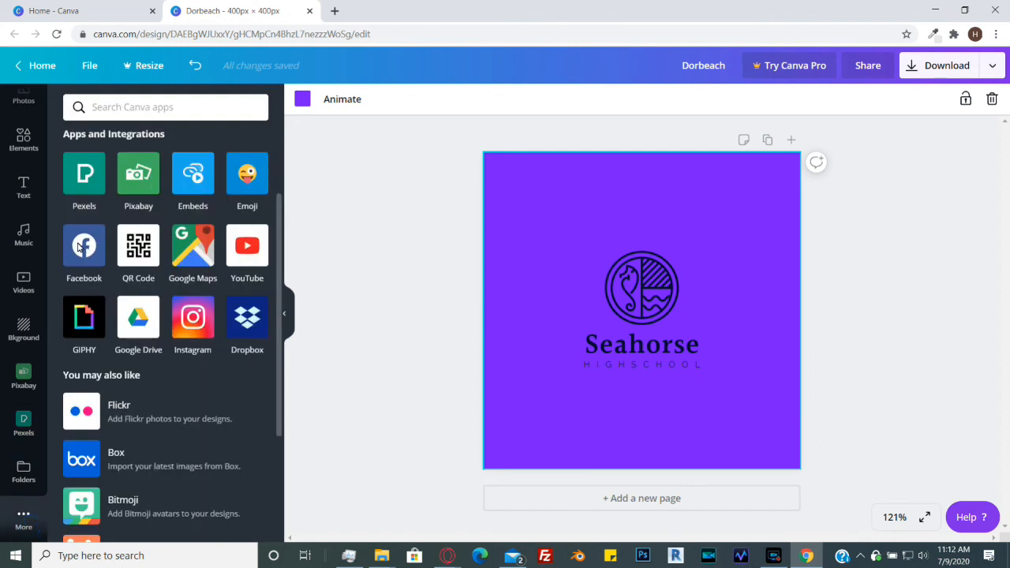
{"action": "scroll", "coordinate": [23, 284], "scroll_direction": "up", "scroll_amount": 2}
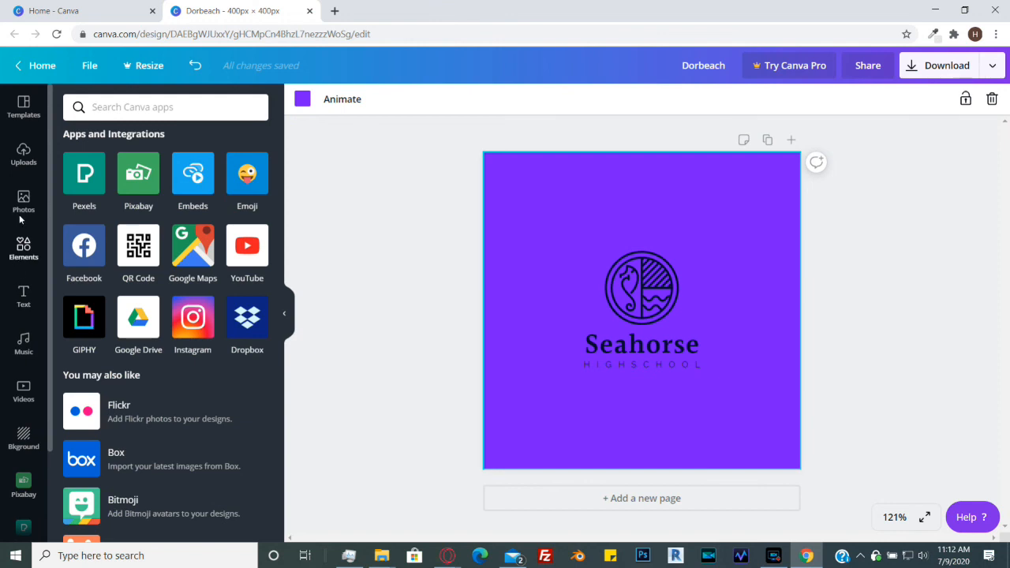